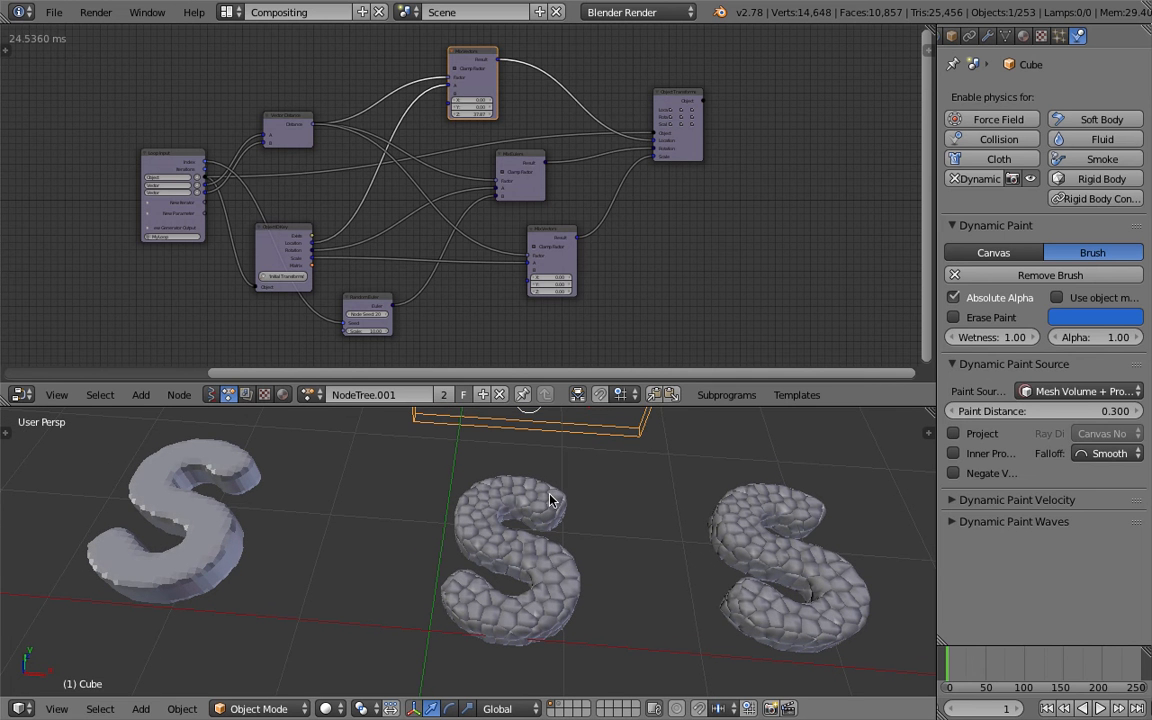
# Step: Enlarge the 3D view and move the Cube brush slightly along Y toward the middle cobbled S
pyautogui.moveTo(590, 407); pyautogui.dragTo(589, 315)
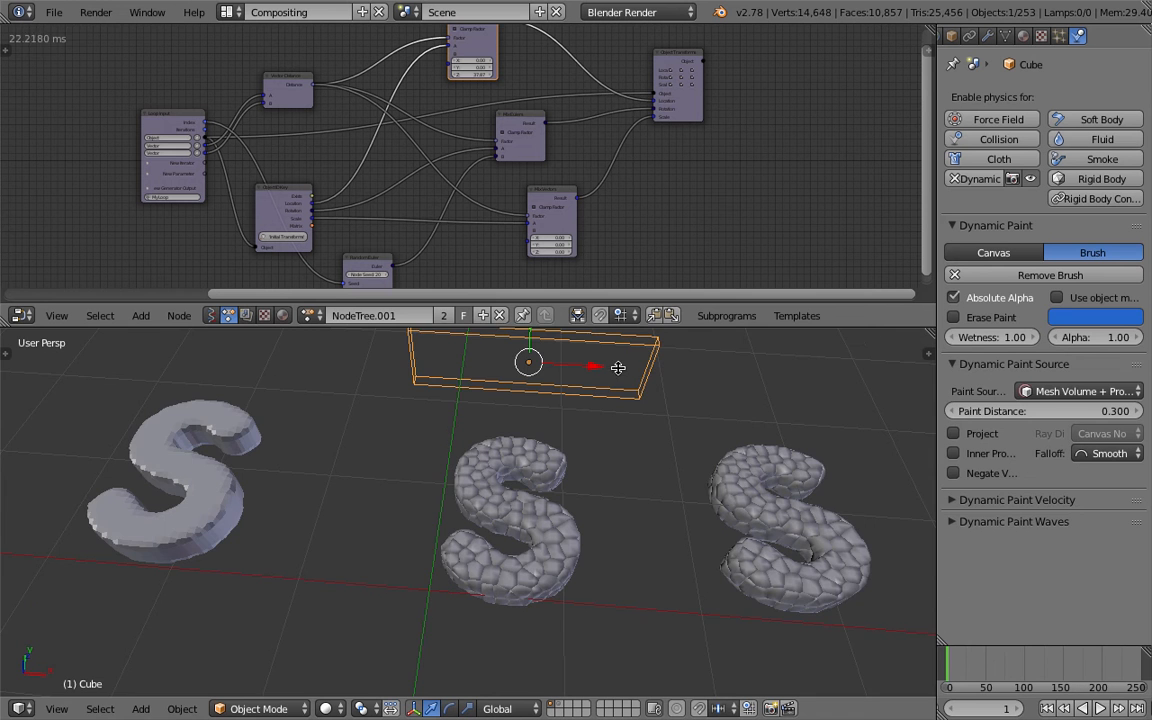
pyautogui.moveTo(584, 395)
pyautogui.mouseDown(button='middle')
pyautogui.moveTo(606, 416)
pyautogui.moveTo(590, 415)
pyautogui.mouseUp(button='middle')
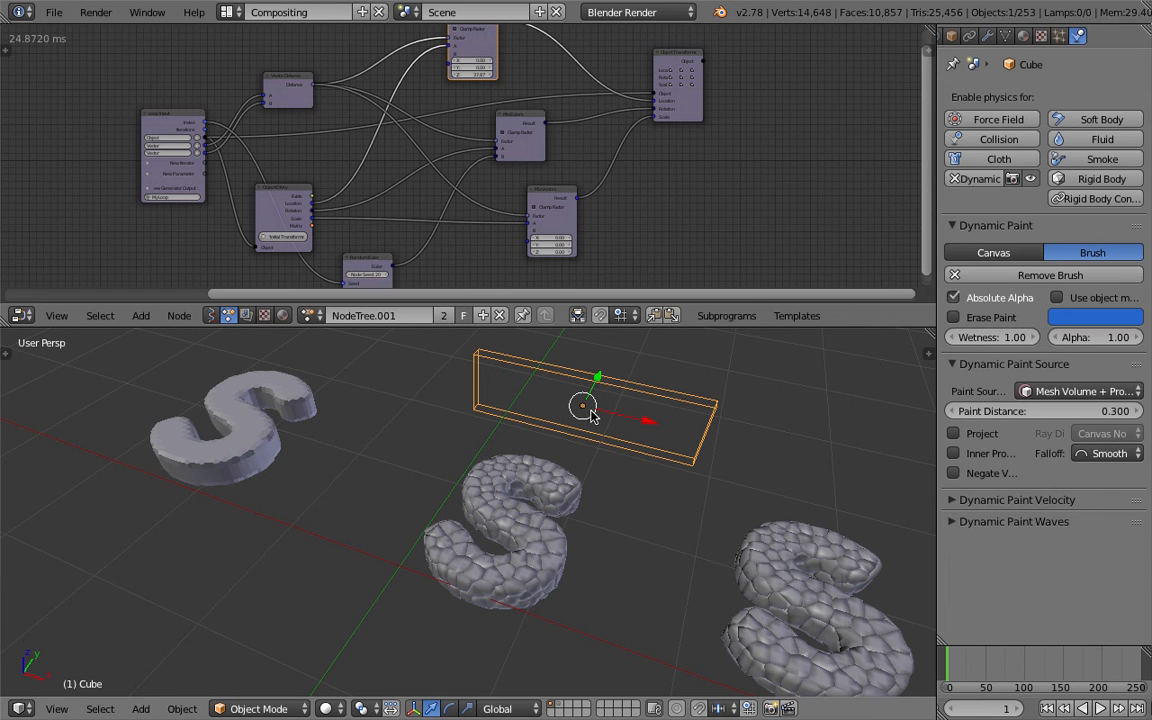
pyautogui.moveTo(590, 415); pyautogui.dragTo(400, 540, button='middle')
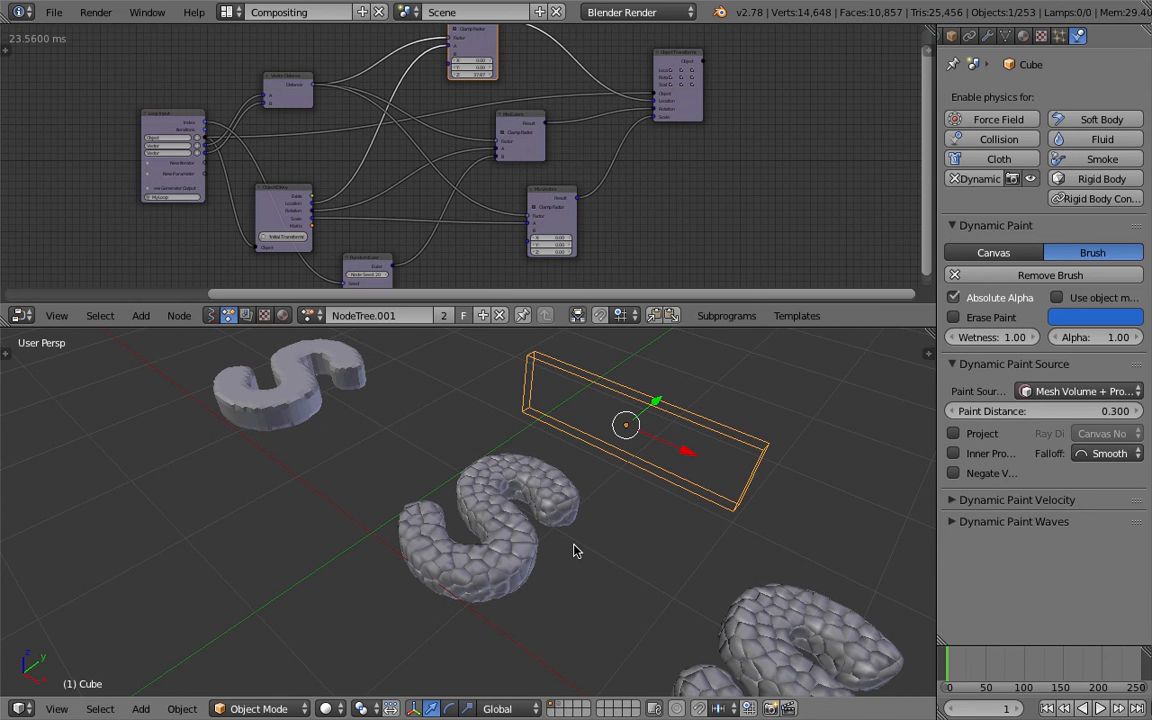
pyautogui.moveTo(537, 527); pyautogui.dragTo(784, 496, button='middle')
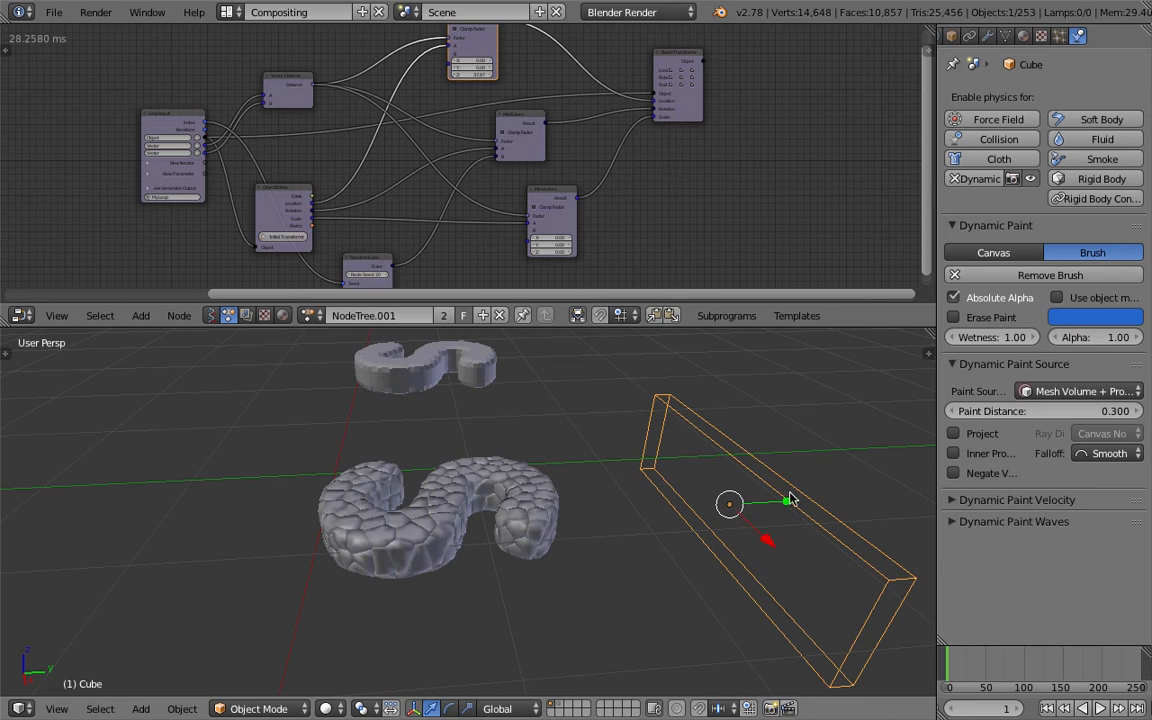
pyautogui.moveTo(797, 504); pyautogui.dragTo(776, 478)
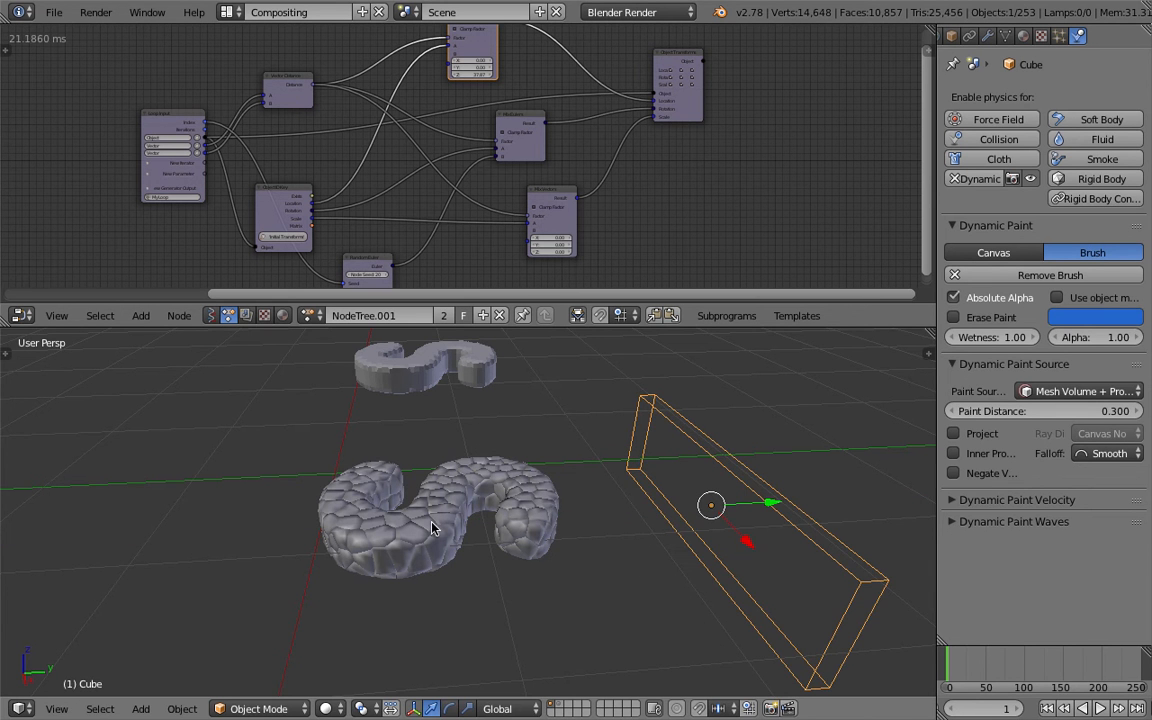
pyautogui.moveTo(742, 507)
pyautogui.mouseDown()
pyautogui.moveTo(517, 516)
pyautogui.moveTo(758, 497)
pyautogui.mouseUp()
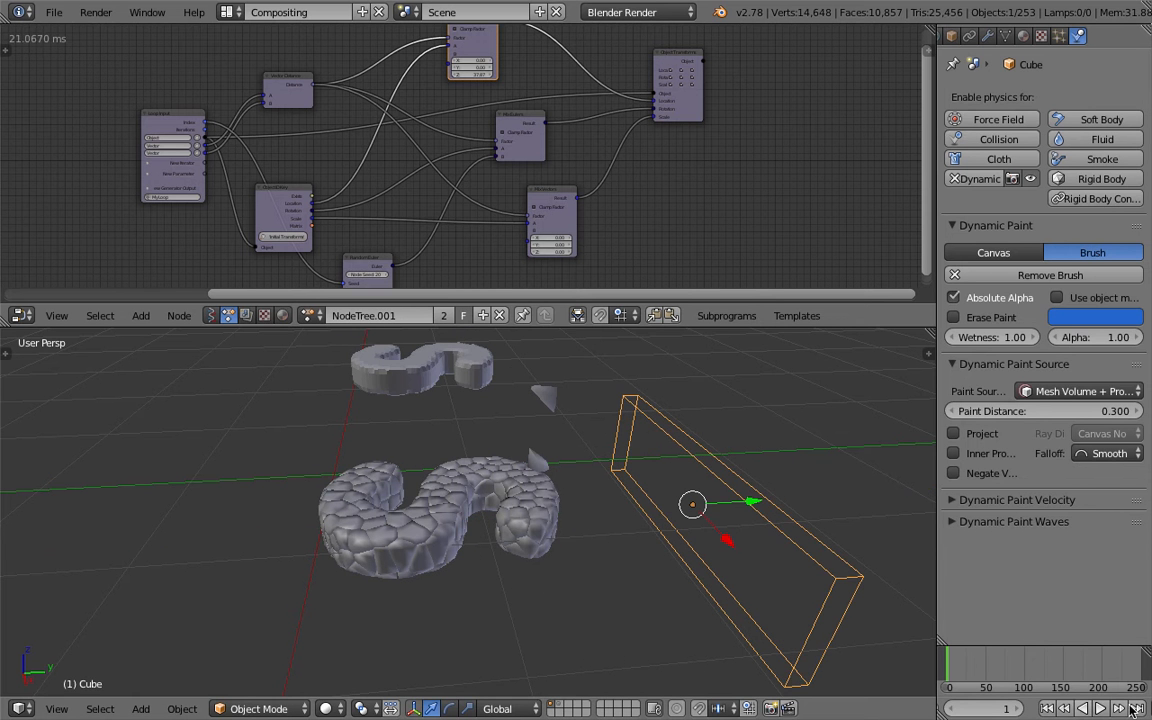
# Step: Play the animation while sweeping the Cube brush along Y through the middle cobbled S to test the displacement
pyautogui.click(1100, 708)
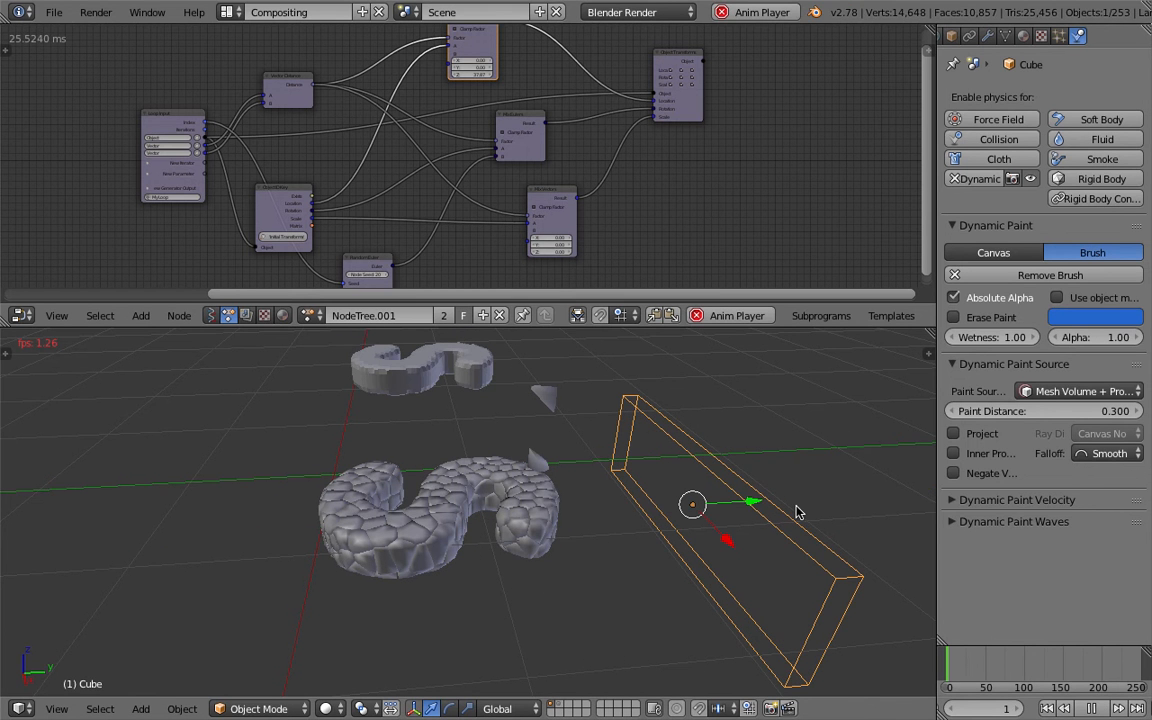
pyautogui.moveTo(755, 507); pyautogui.dragTo(577, 495)
pyautogui.click(751, 554)
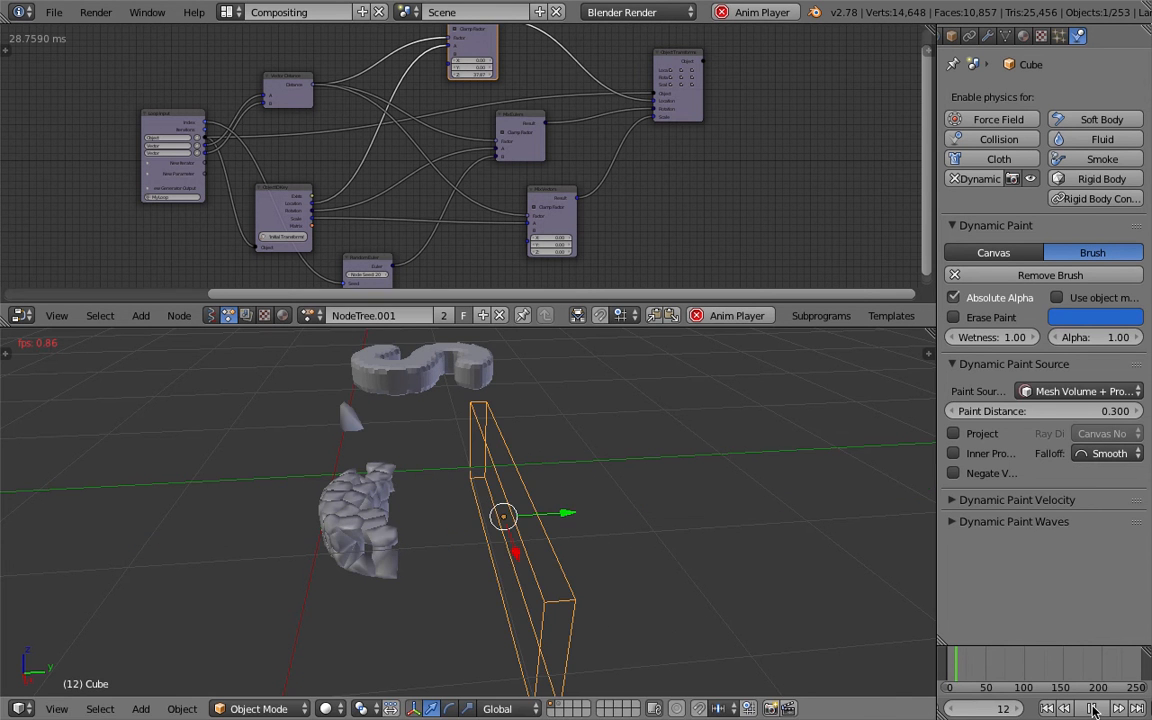
pyautogui.click(1093, 710)
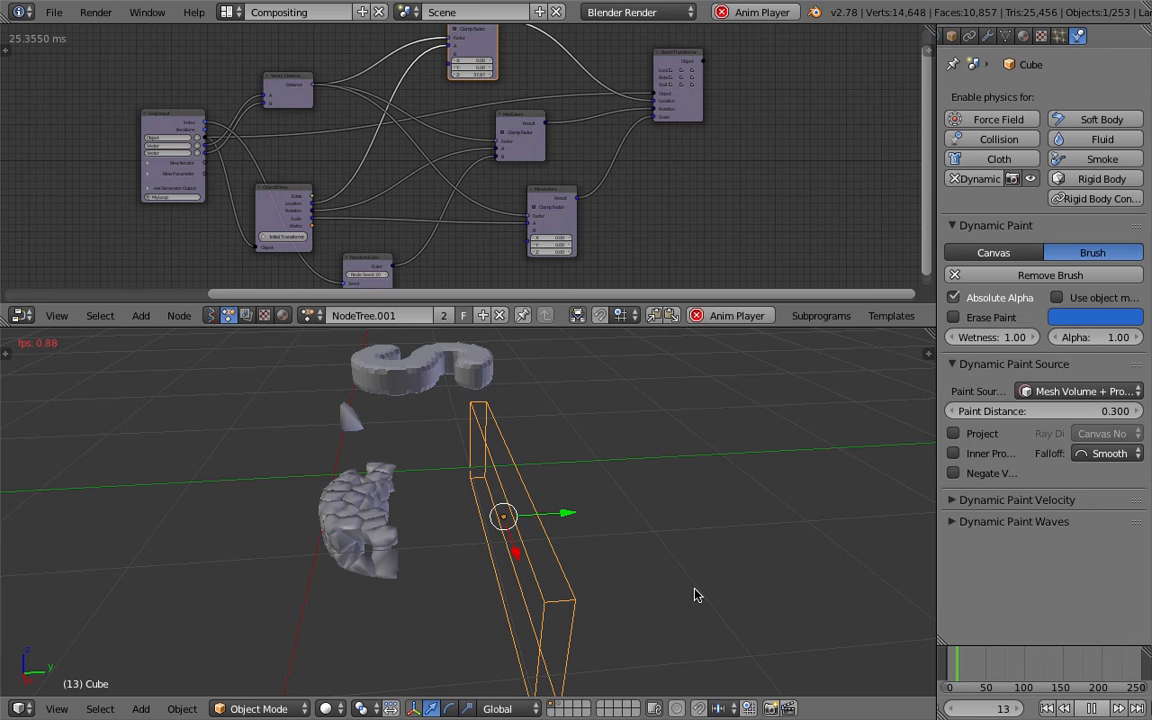
# Step: Move the Cube brush back along Y clear of the S, with playback stopped and the timeline returned to frame 1
pyautogui.moveTo(500, 510); pyautogui.dragTo(572, 497, button='middle')
pyautogui.moveTo(570, 496); pyautogui.dragTo(714, 441)
pyautogui.moveTo(535, 504); pyautogui.dragTo(578, 535, button='middle')
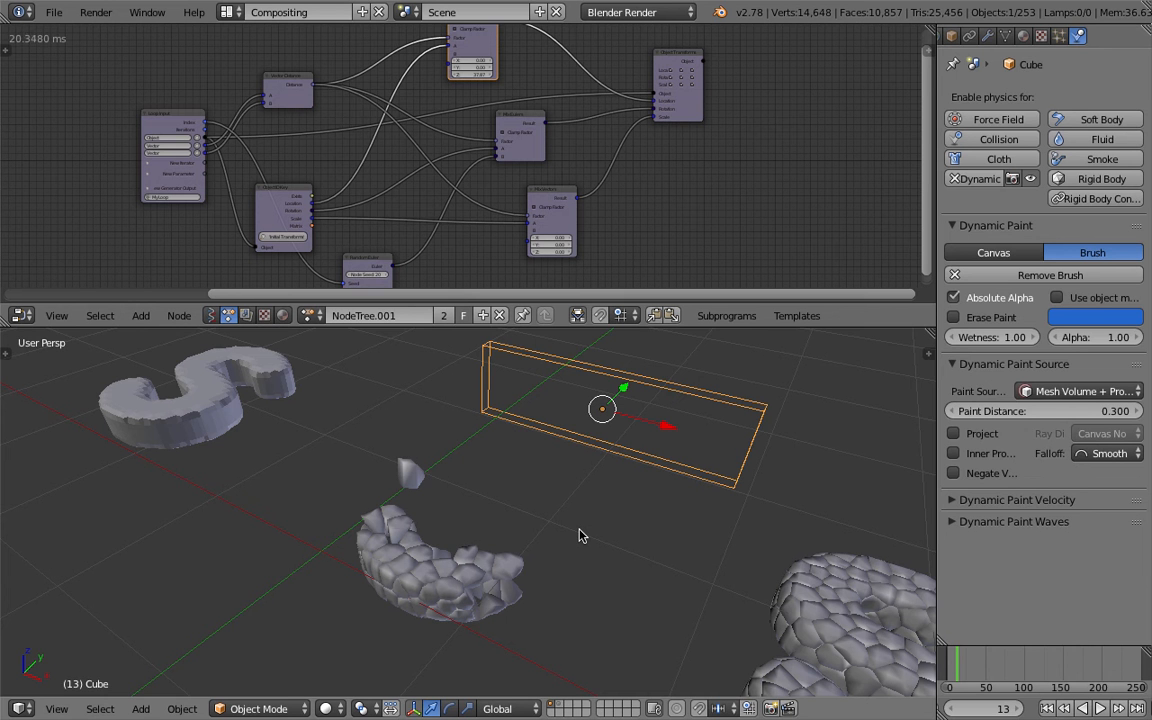
pyautogui.moveTo(535, 360); pyautogui.dragTo(583, 400, button='middle')
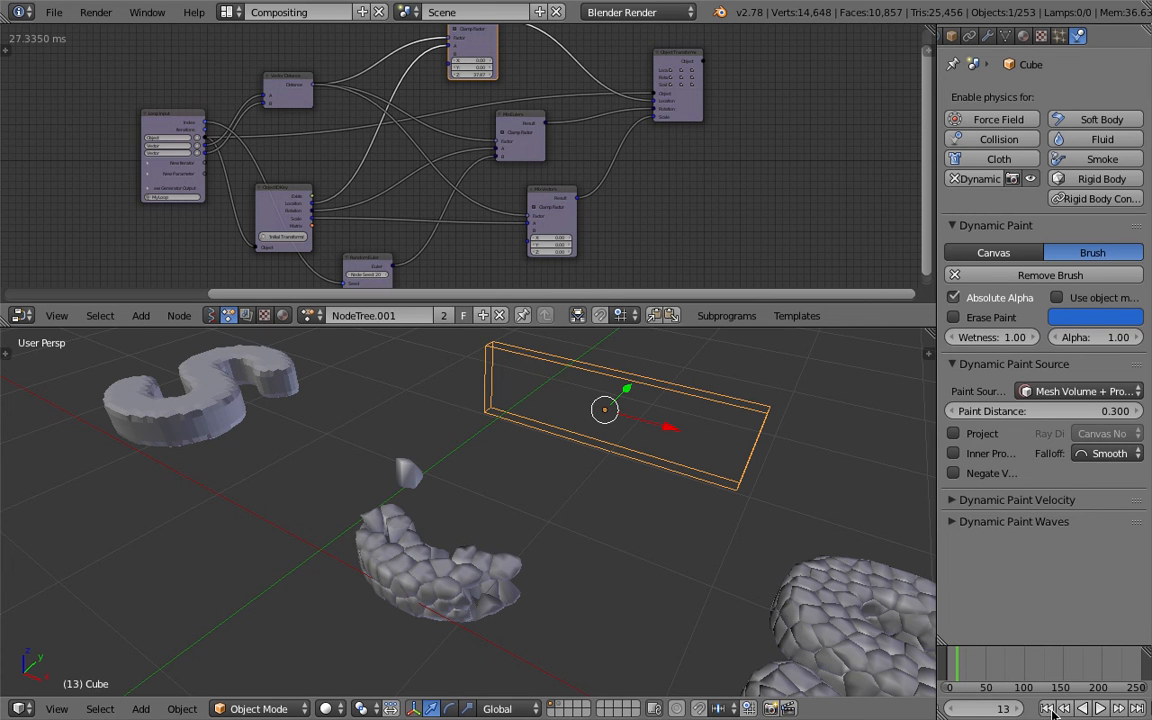
pyautogui.hotkey('shift', 'Left')
# Step: Scale the Cube brush up uniformly by about 1.36
pyautogui.moveTo(617, 489); pyautogui.dragTo(671, 499, button='middle')
pyautogui.press('s')
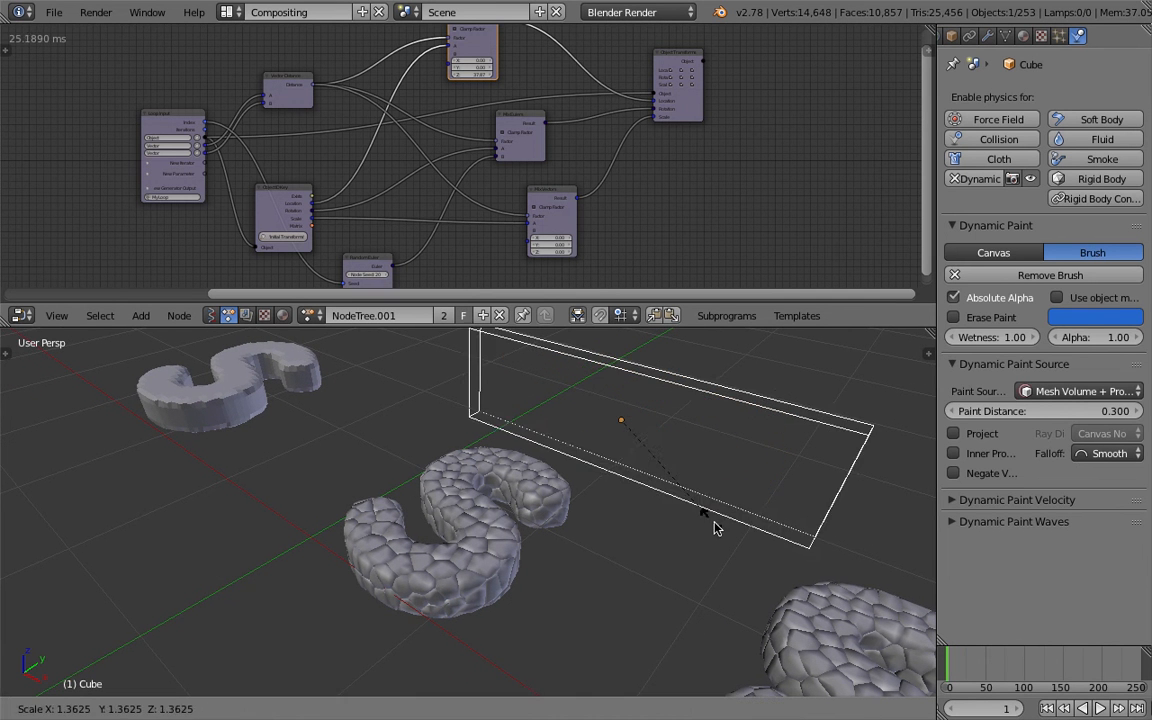
pyautogui.click(714, 527)
pyautogui.moveTo(676, 417); pyautogui.dragTo(695, 413, button='middle')
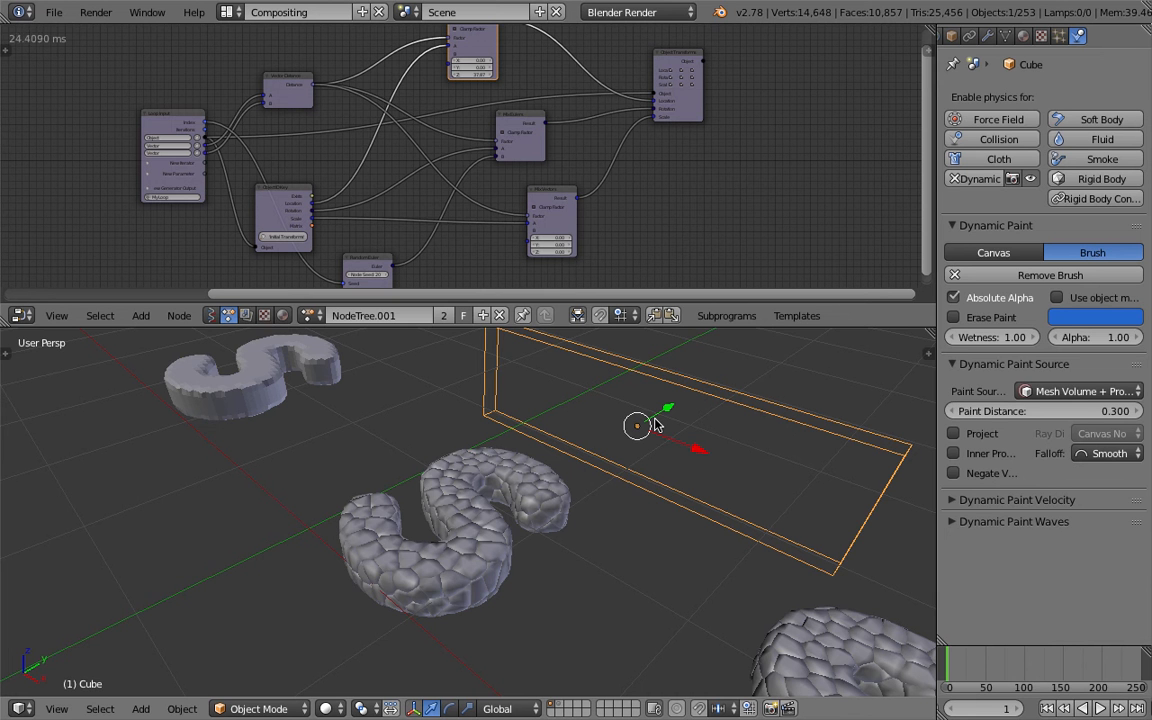
# Step: Switch the 3D view to wireframe, move the Cube to layer 2 with Alpha_0, and show that layer with the Cube selected
pyautogui.press('z')
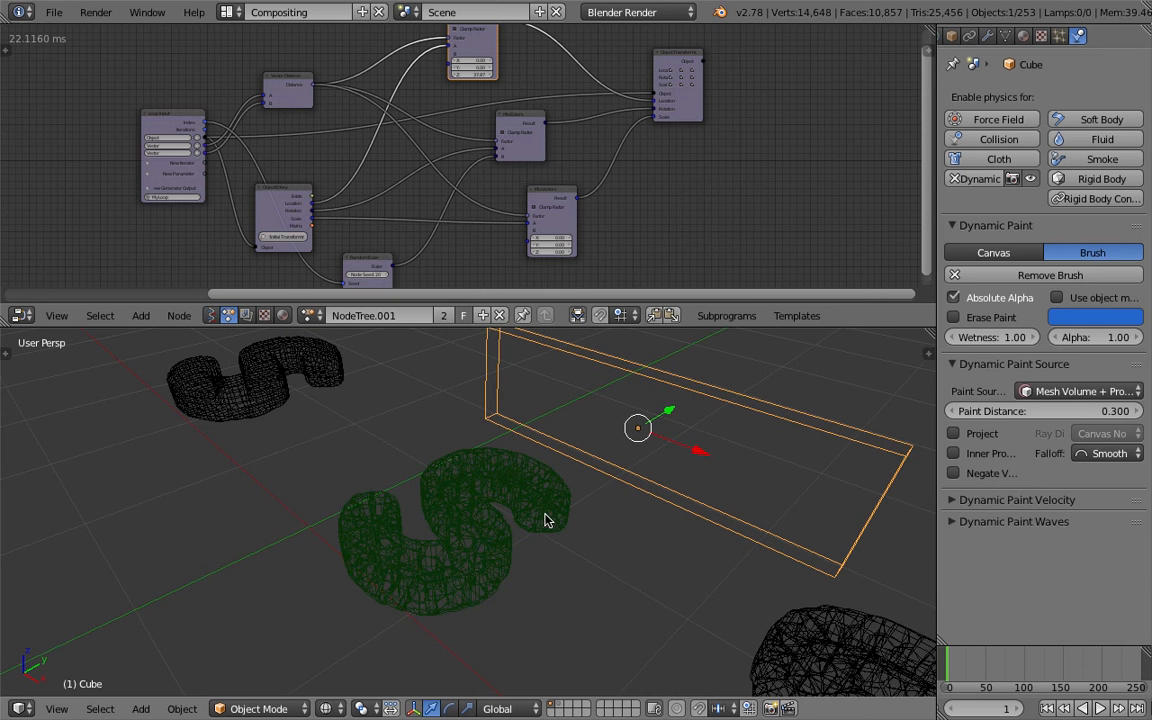
pyautogui.press('2')
pyautogui.rightClick(560, 500)
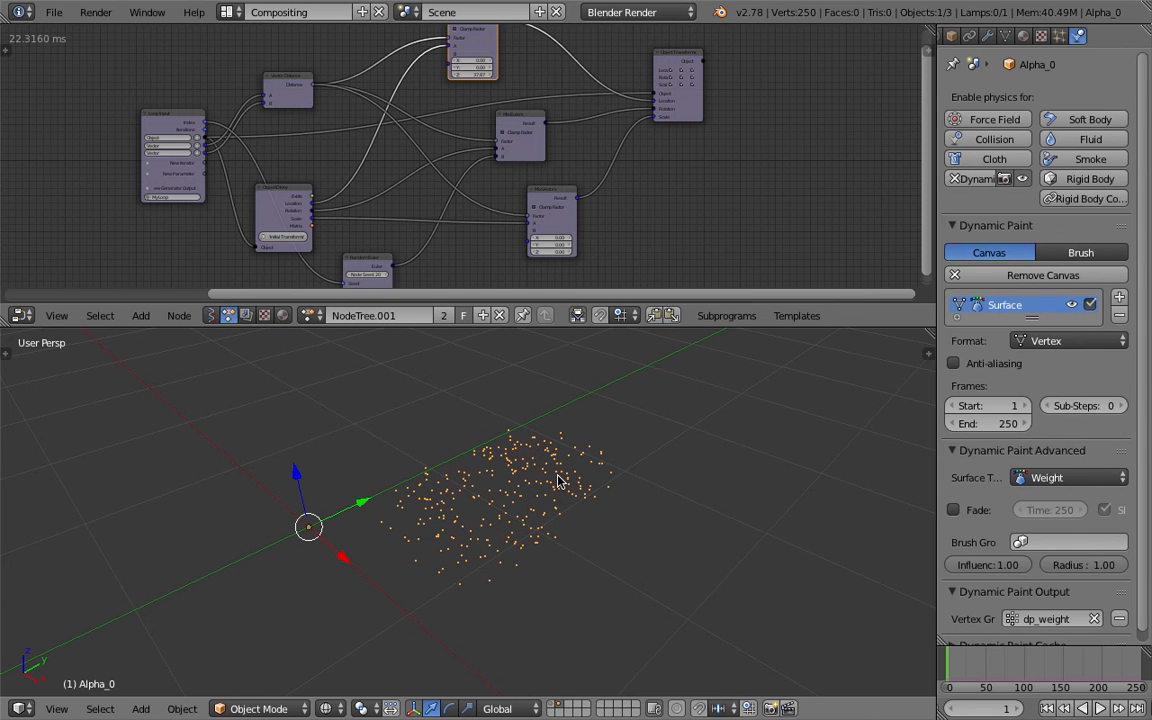
pyautogui.press('1')
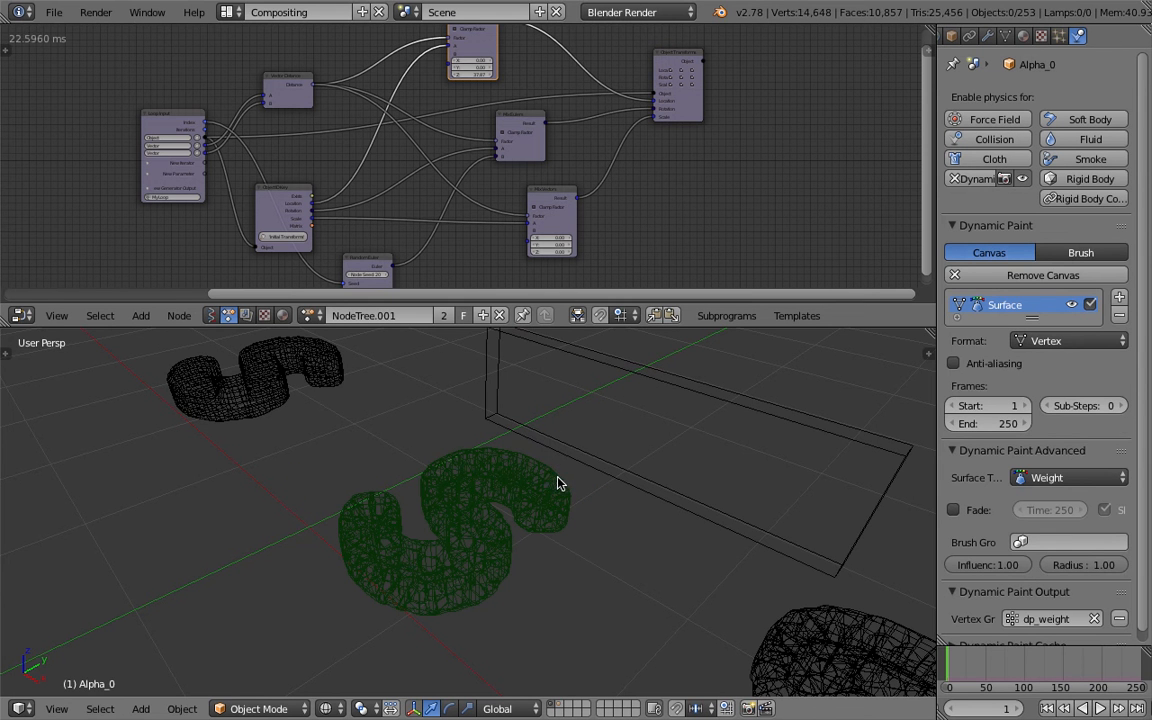
pyautogui.rightClick(560, 483)
pyautogui.rightClick(583, 462)
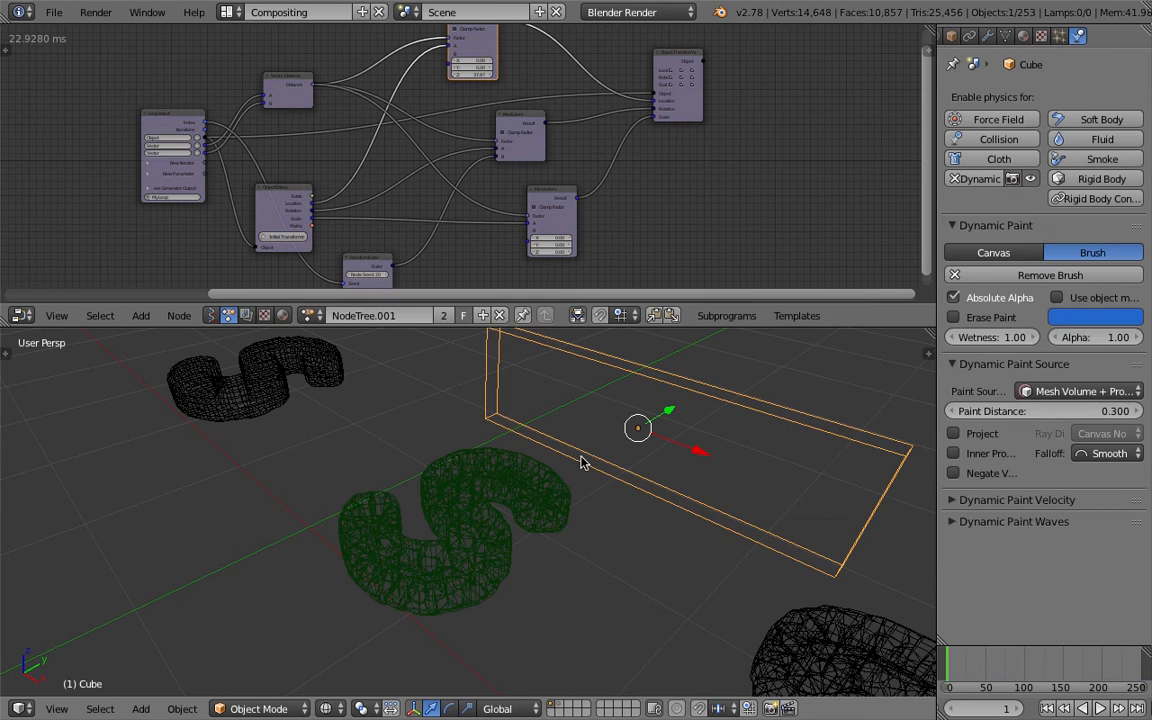
pyautogui.press('m')
pyautogui.press('2')
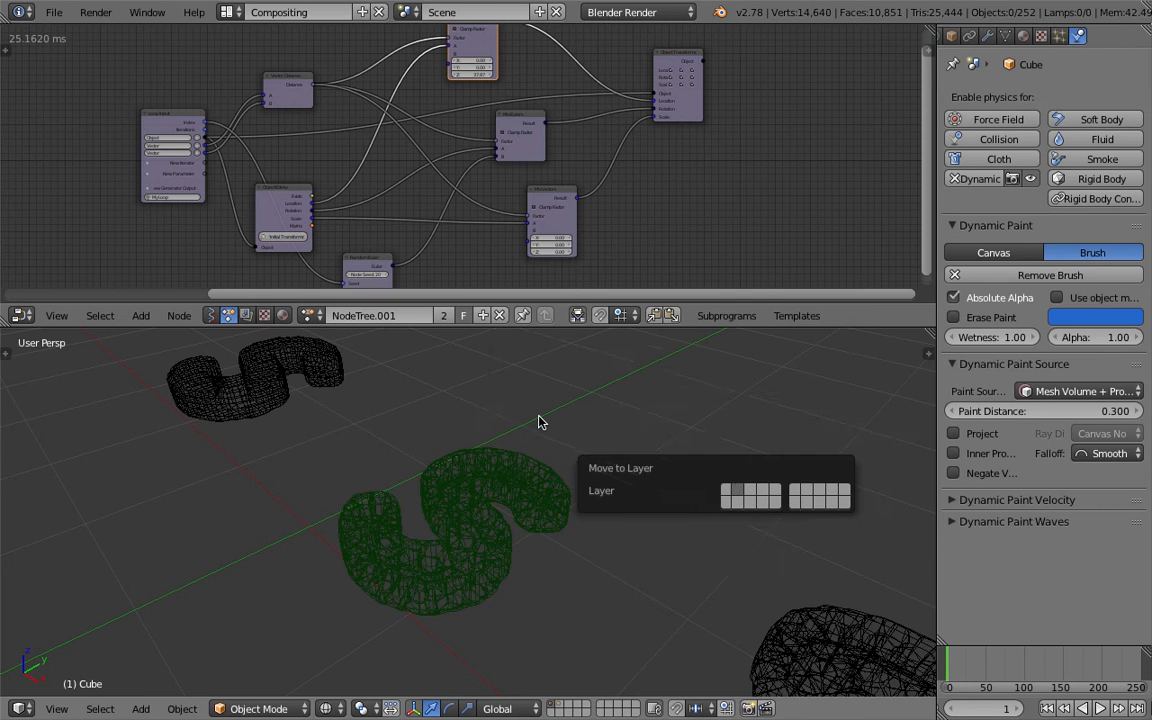
pyautogui.press('2')
pyautogui.rightClick(572, 434)
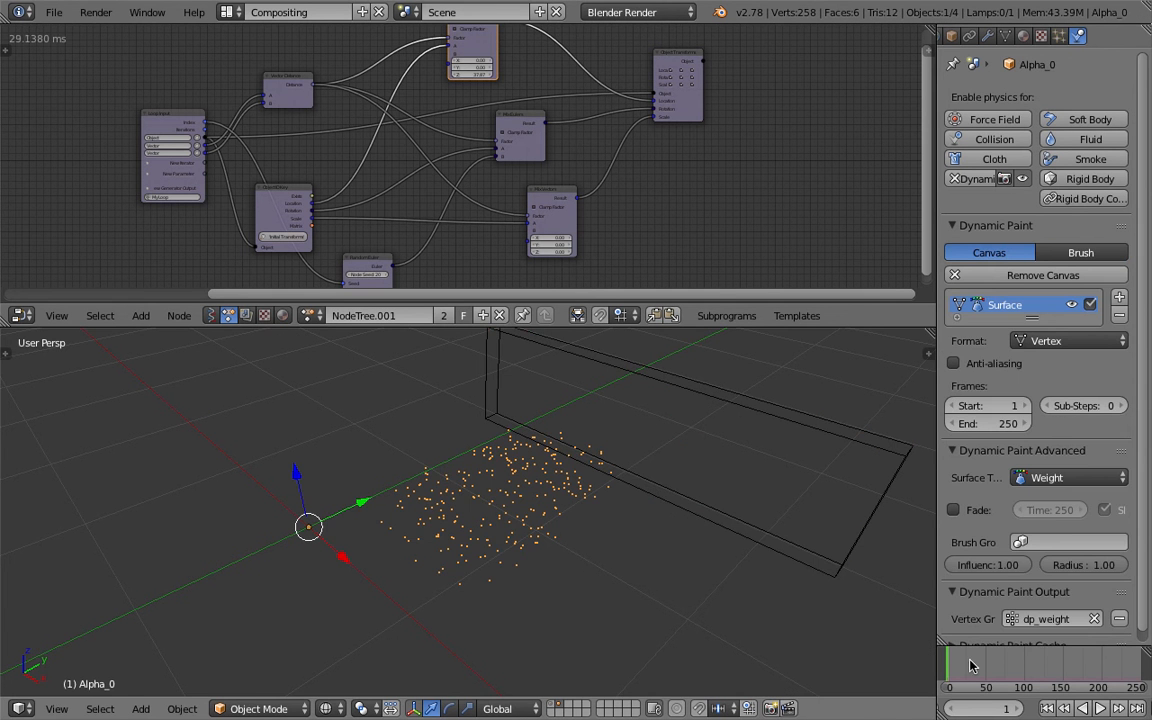
pyautogui.rightClick(683, 418)
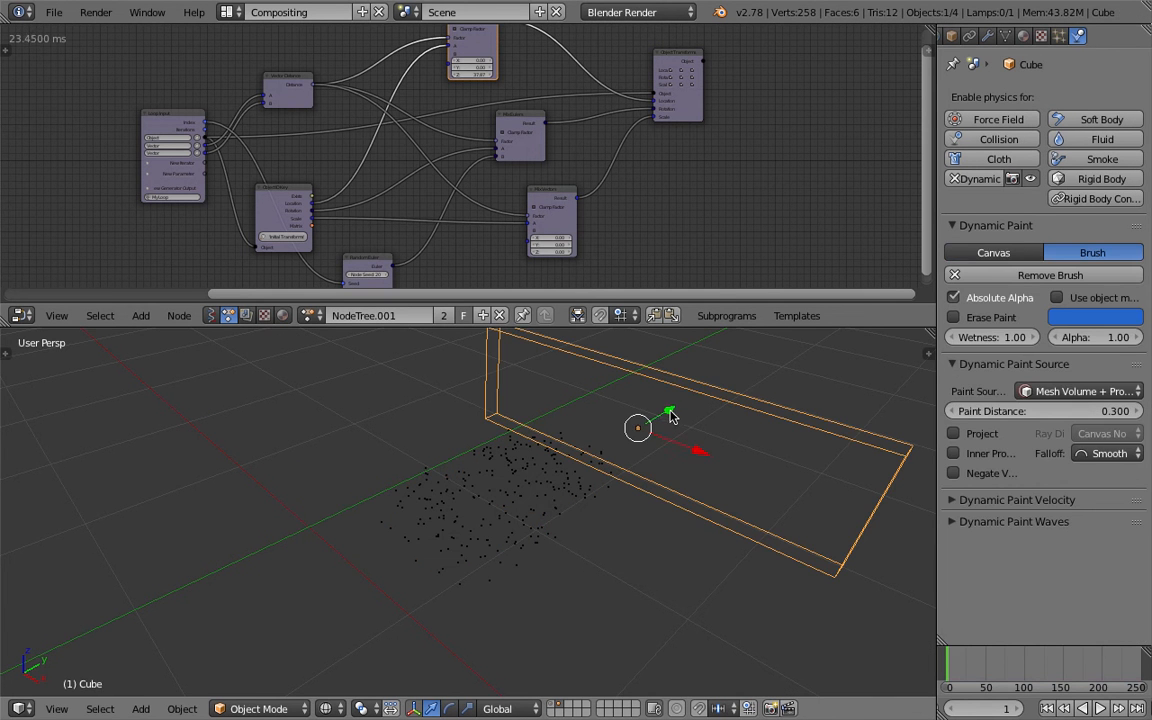
# Step: Sweep the Cube along Y through the Alpha_0 points and back twice to test their displacement
pyautogui.press('g')
pyautogui.press('y')
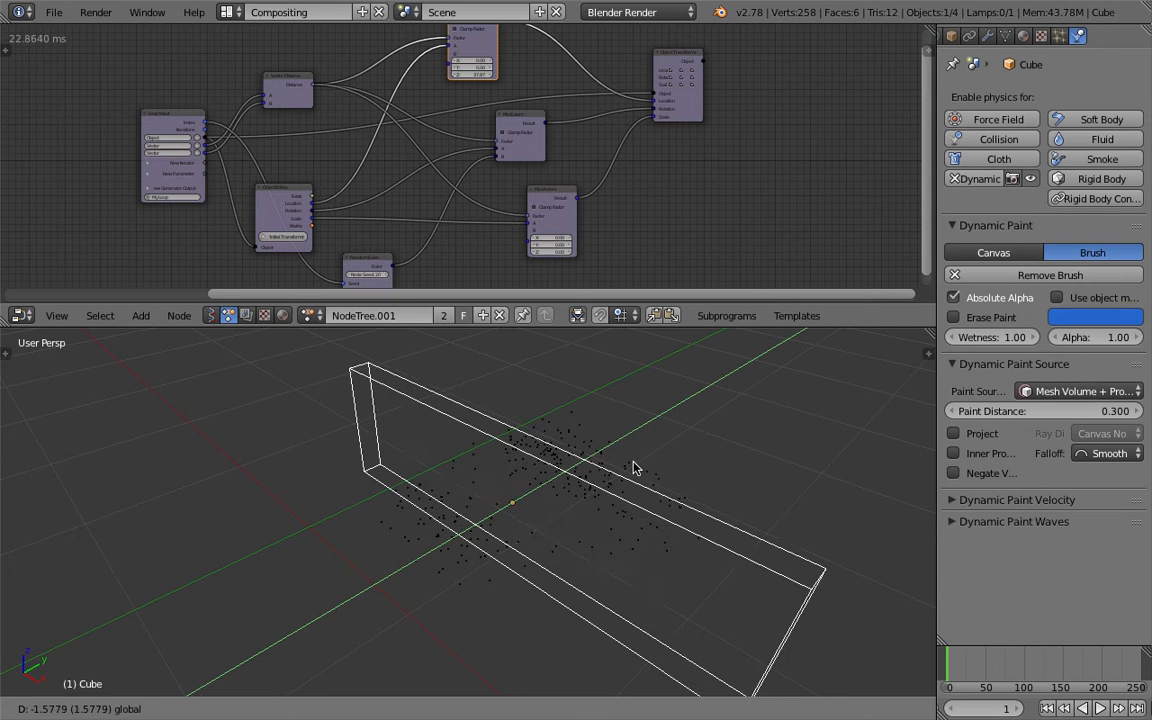
pyautogui.click(729, 442)
pyautogui.moveTo(700, 430); pyautogui.dragTo(478, 484, button='middle')
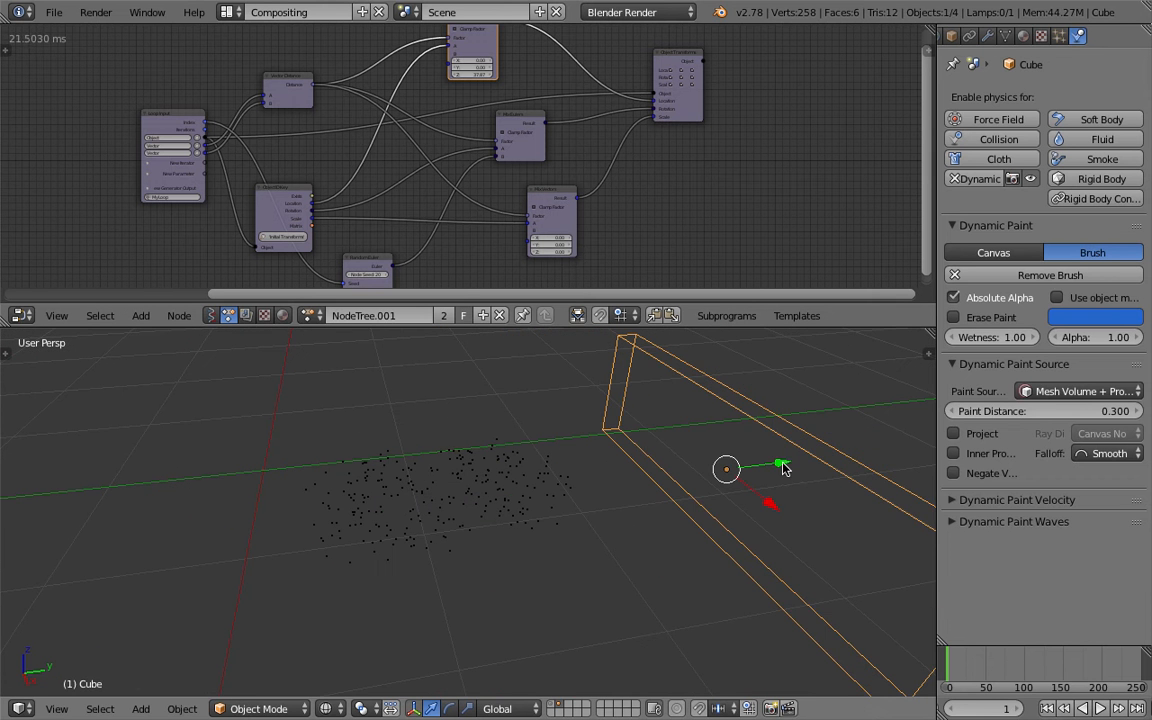
pyautogui.press('g')
pyautogui.press('y')
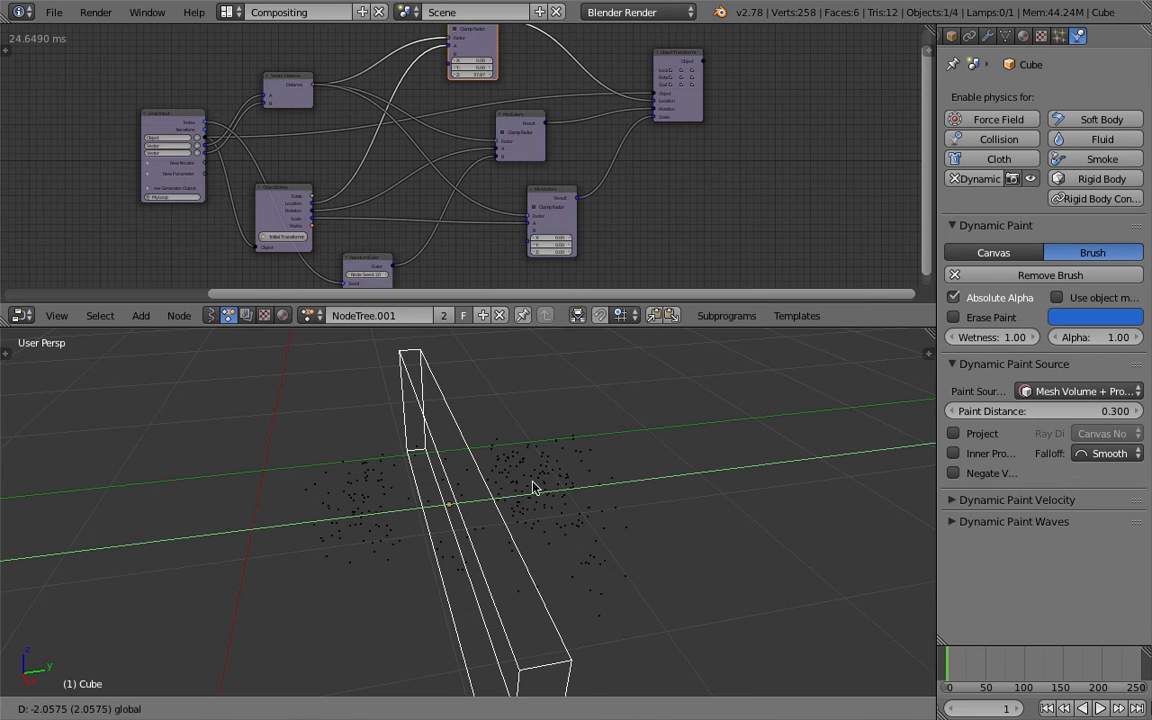
pyautogui.click(571, 465)
pyautogui.moveTo(571, 465); pyautogui.dragTo(660, 420, button='middle')
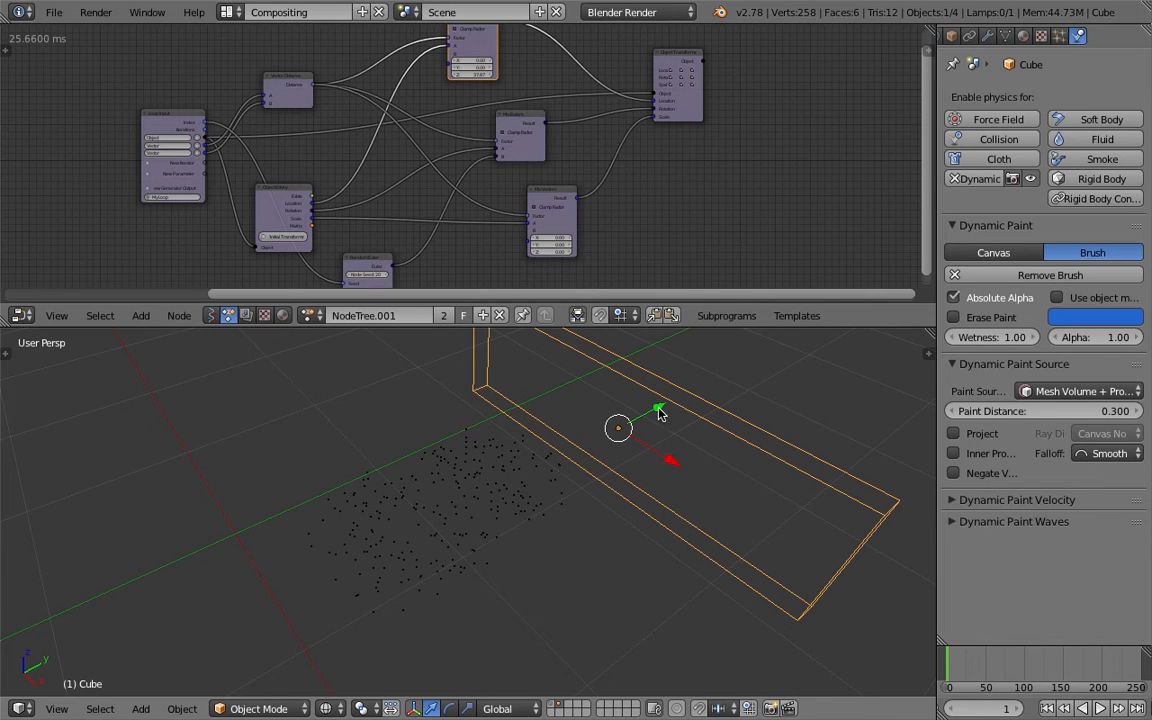
# Step: Select Alpha_0 and examine the Sverchok node tree named NodeTree, including its Objects in mk2 node
pyautogui.rightClick(514, 474)
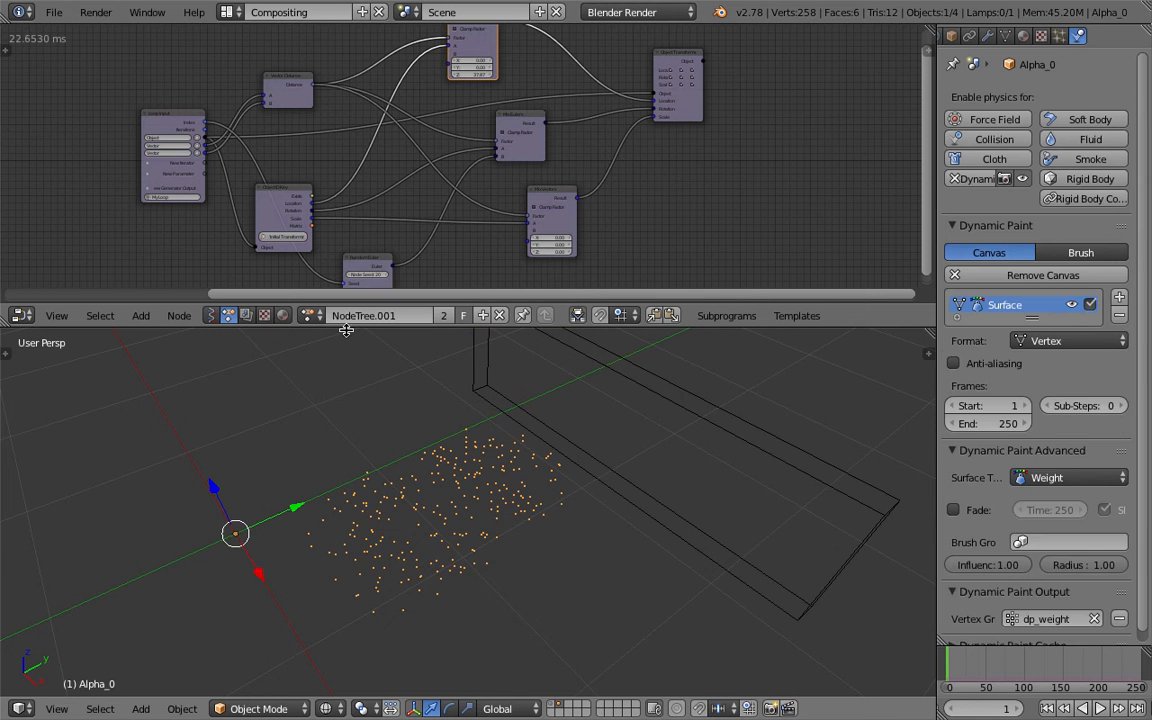
pyautogui.click(212, 316)
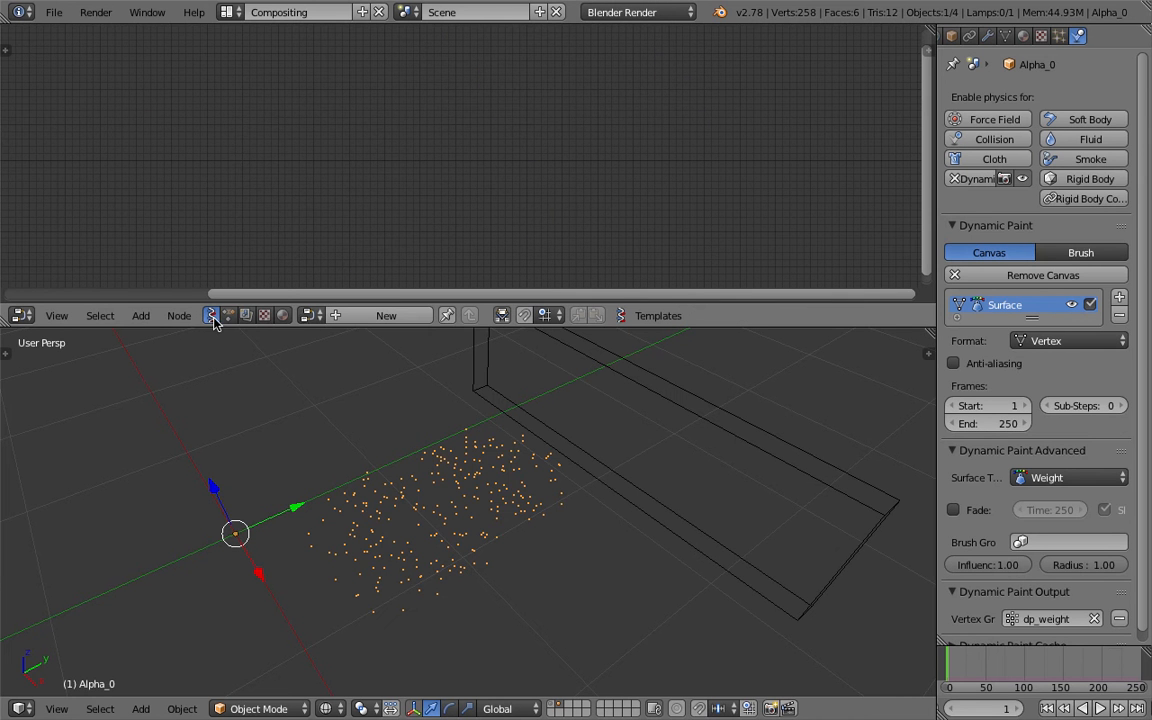
pyautogui.click(310, 316)
pyautogui.click(314, 343)
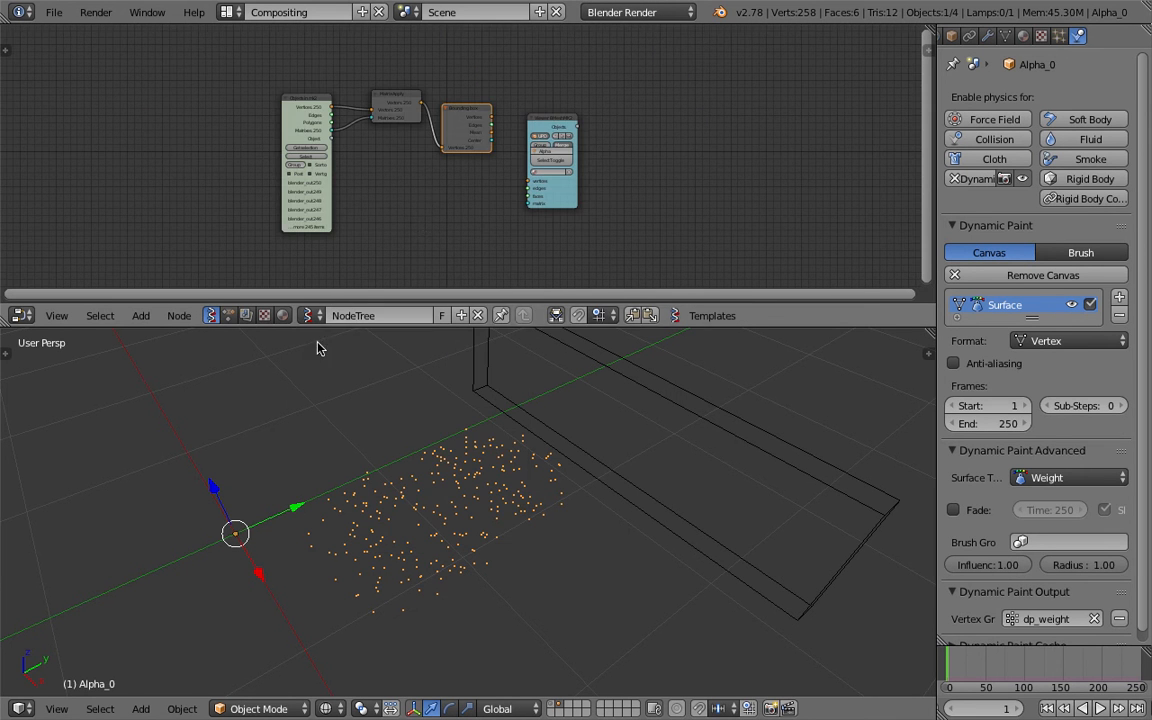
pyautogui.scroll(1, 375, 232)
pyautogui.scroll(1, 375, 232)
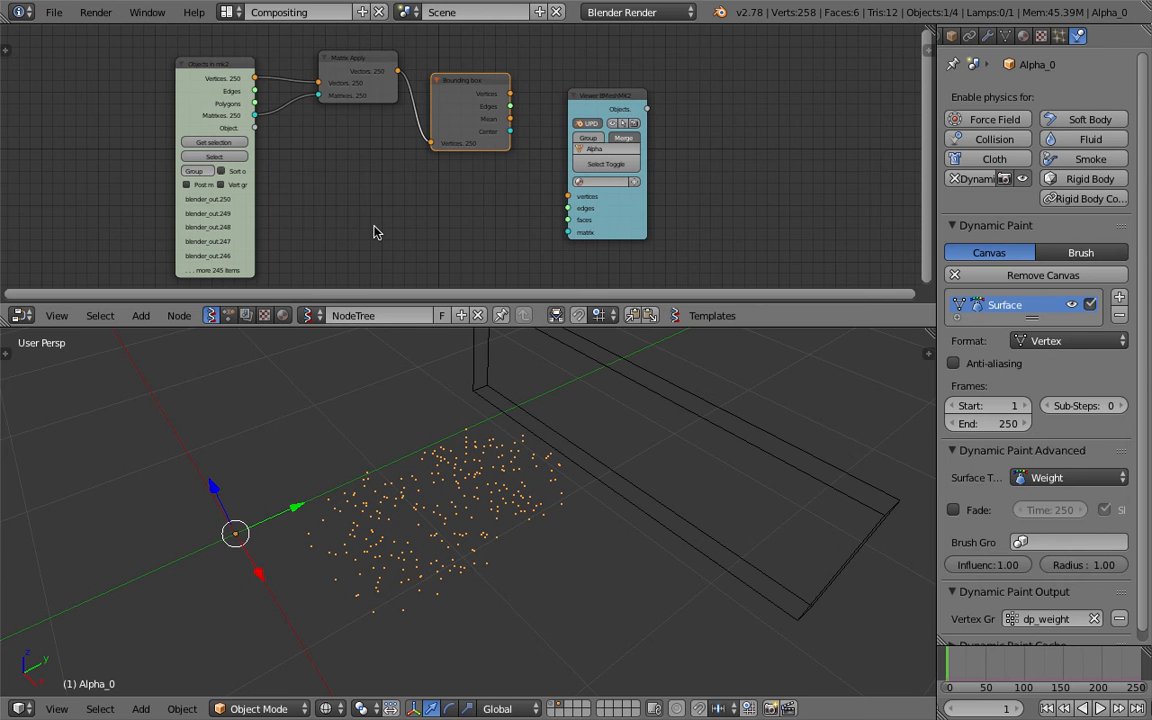
pyautogui.click(192, 70)
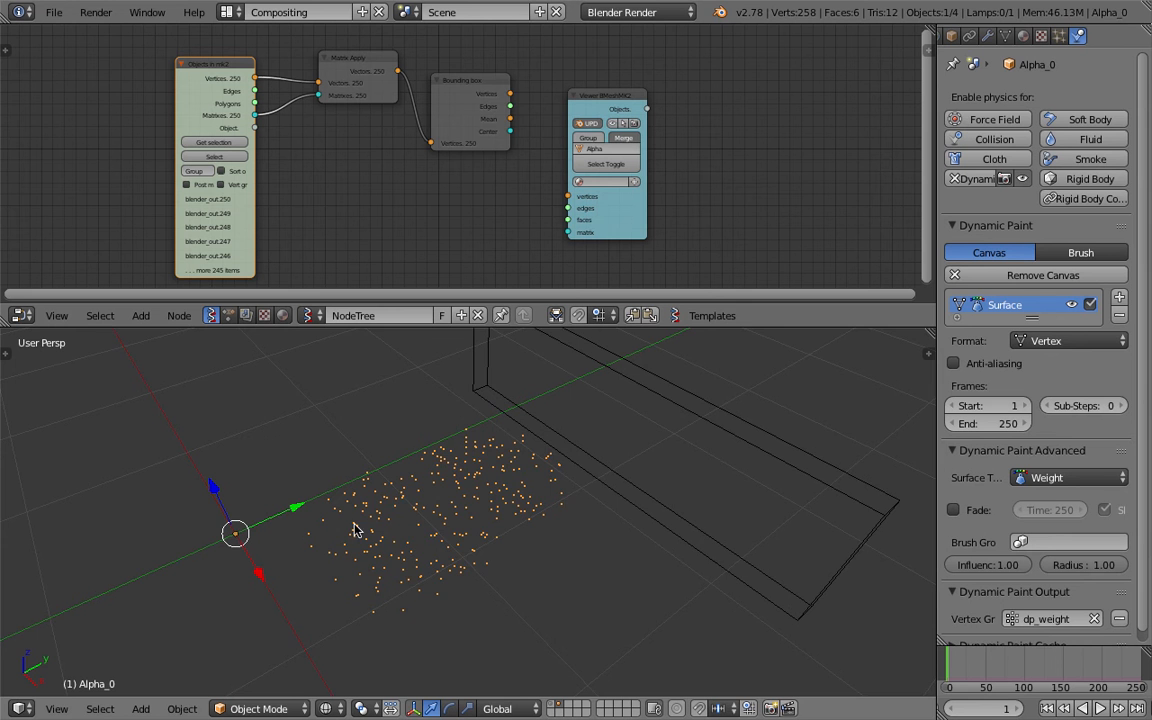
pyautogui.moveTo(384, 448); pyautogui.dragTo(430, 450, button='middle')
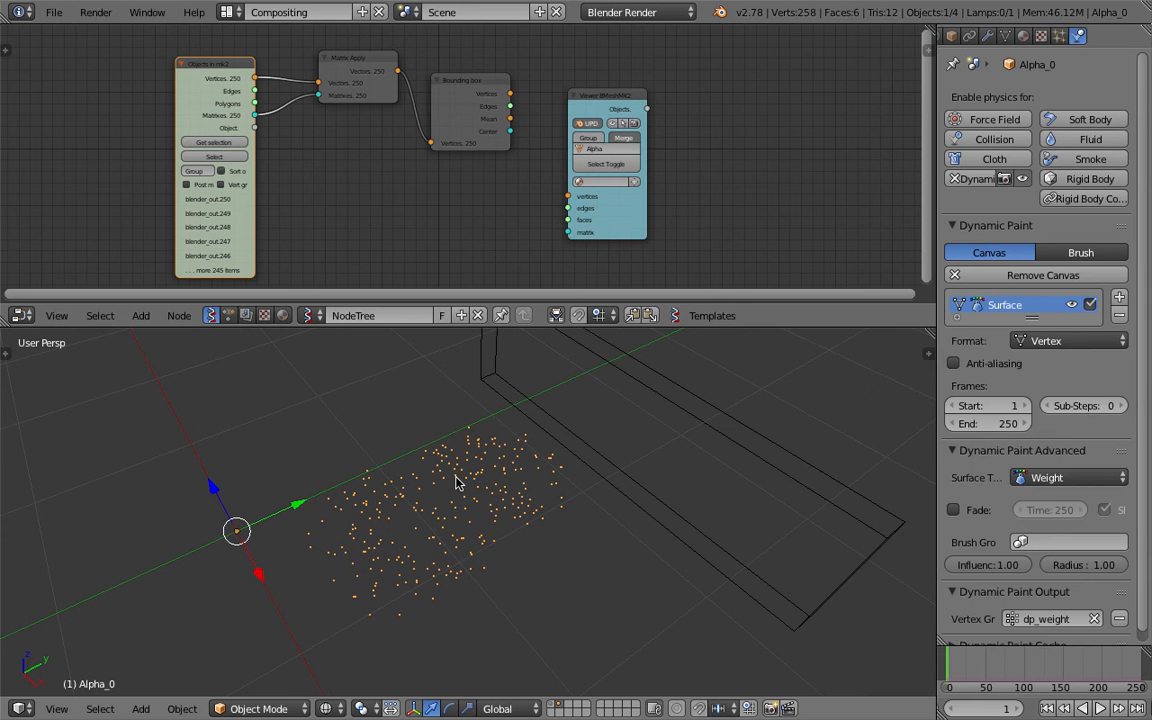
# Step: Return to the NodeTree.001 animation nodes and review the modifiers on Alpha_0 and the Cube in a widened properties area
pyautogui.click(229, 315)
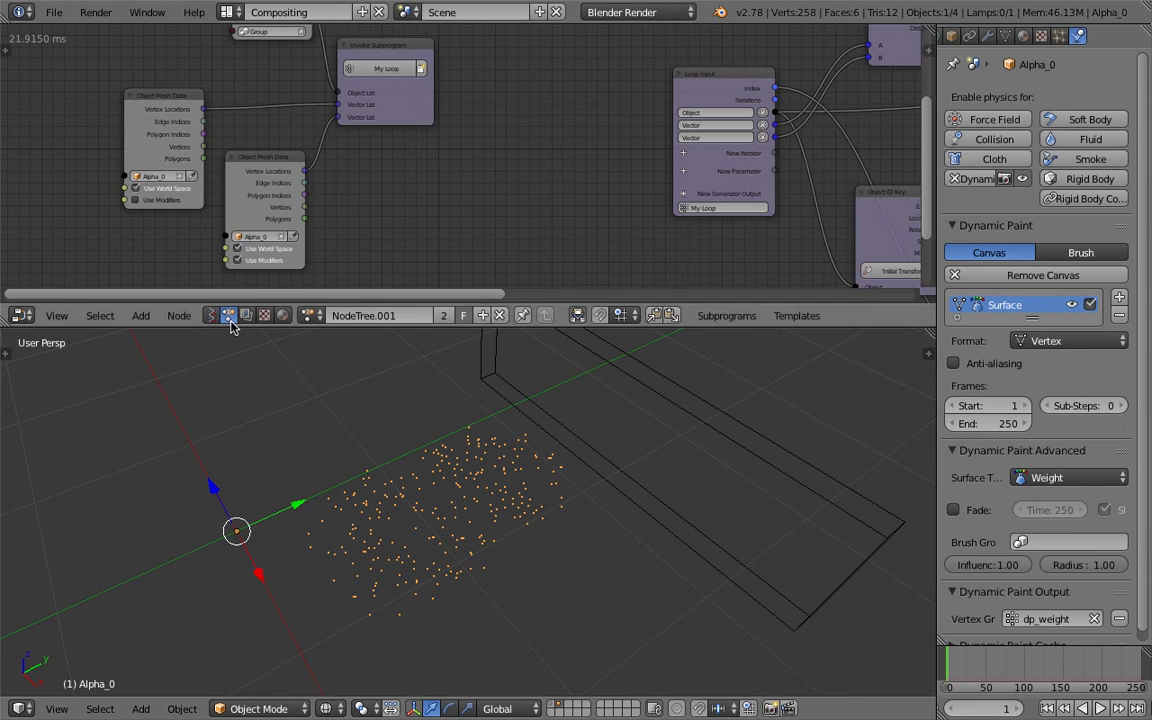
pyautogui.click(1005, 37)
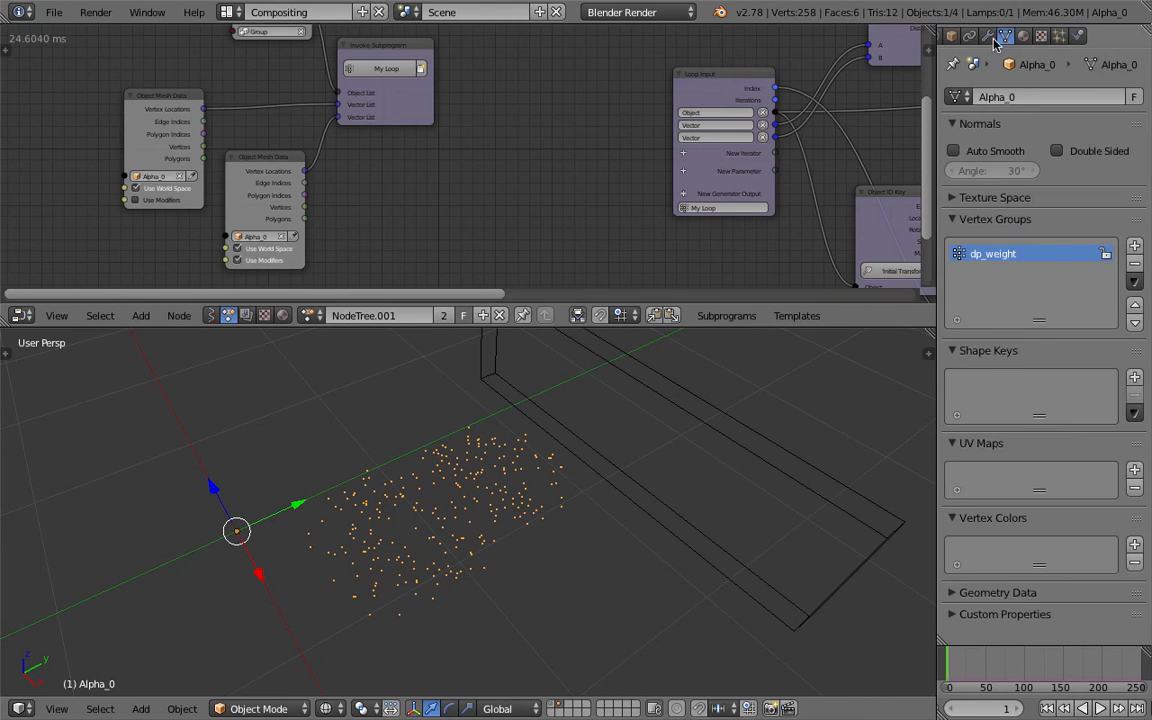
pyautogui.click(990, 38)
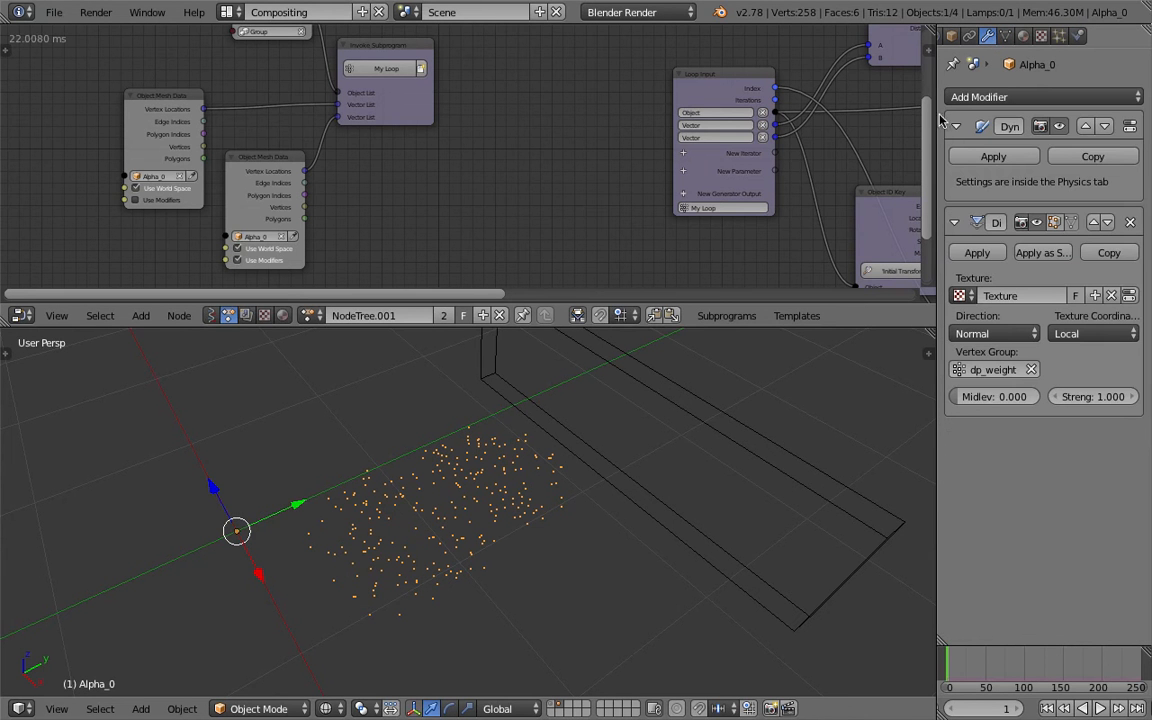
pyautogui.moveTo(936, 113); pyautogui.dragTo(841, 113)
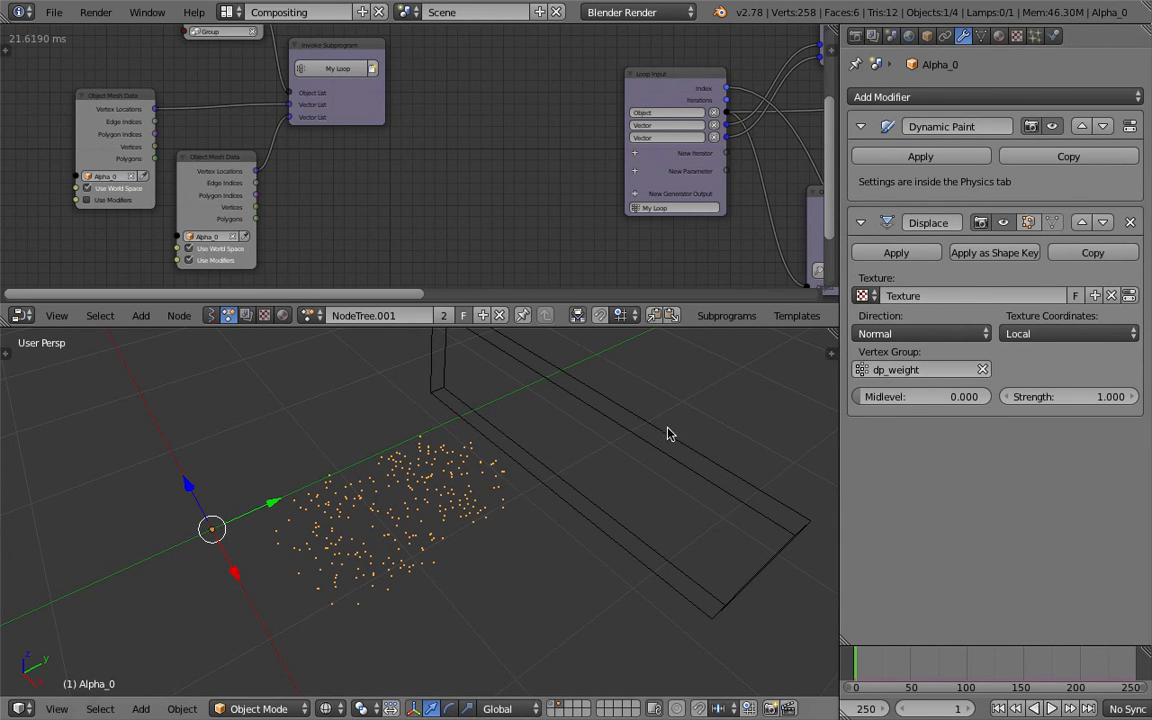
pyautogui.rightClick(607, 442)
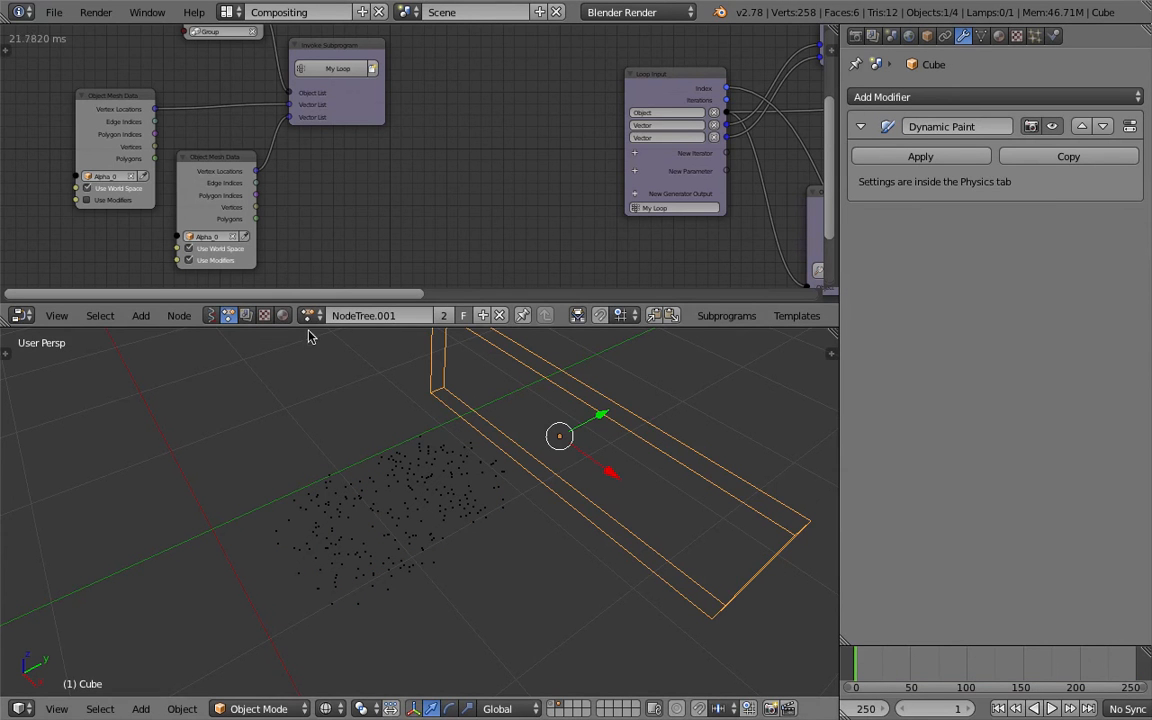
# Step: Move the Cube along Y toward the Alpha_0 points to test their displacement
pyautogui.rightClick(390, 462)
pyautogui.rightClick(572, 411)
pyautogui.press('g')
pyautogui.press('y')
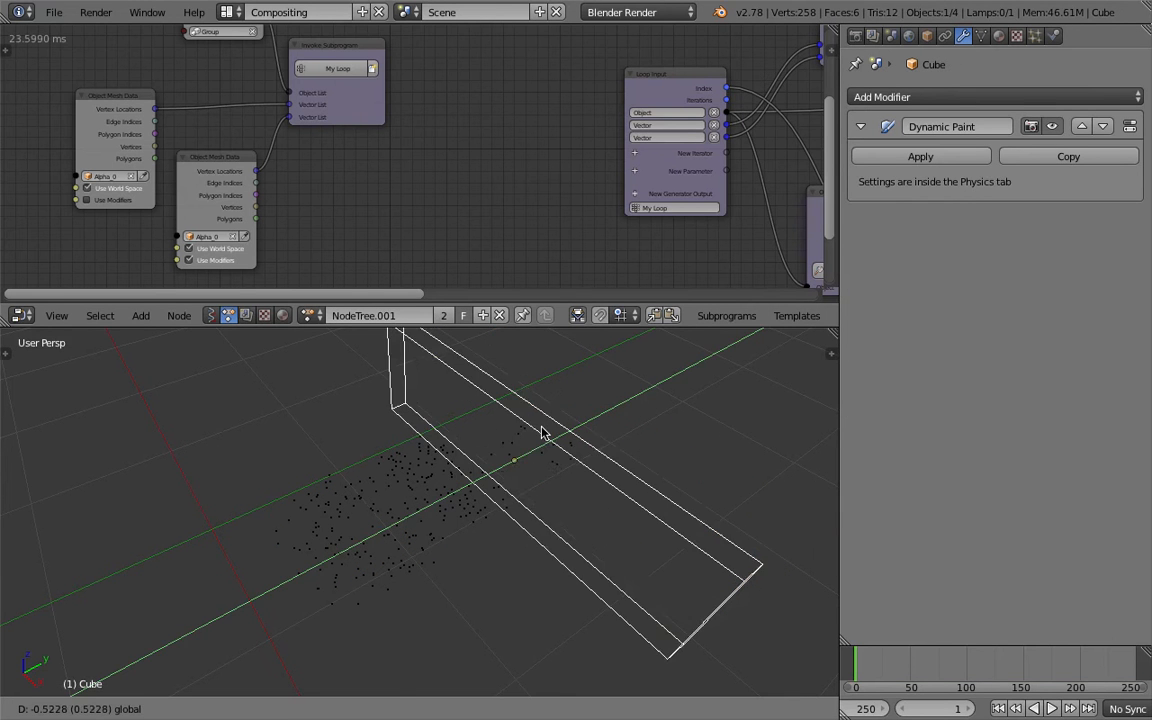
pyautogui.click(537, 432)
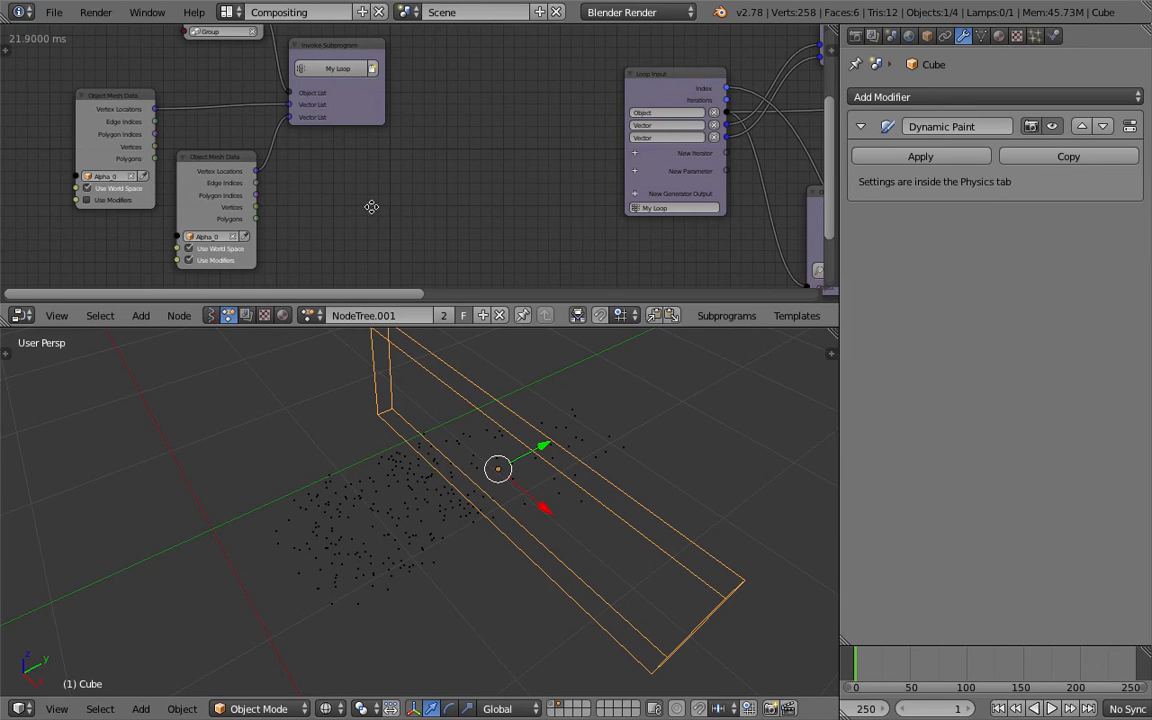
# Step: Move the Object Mesh Data node that ignores modifiers away from its neighbour, and select the one with Use Modifiers enabled
pyautogui.moveTo(337, 192); pyautogui.dragTo(343, 204, button='middle')
pyautogui.rightClick(86, 96)
pyautogui.press('g')
pyautogui.click(66, 67)
pyautogui.scroll(1, 120, 88)
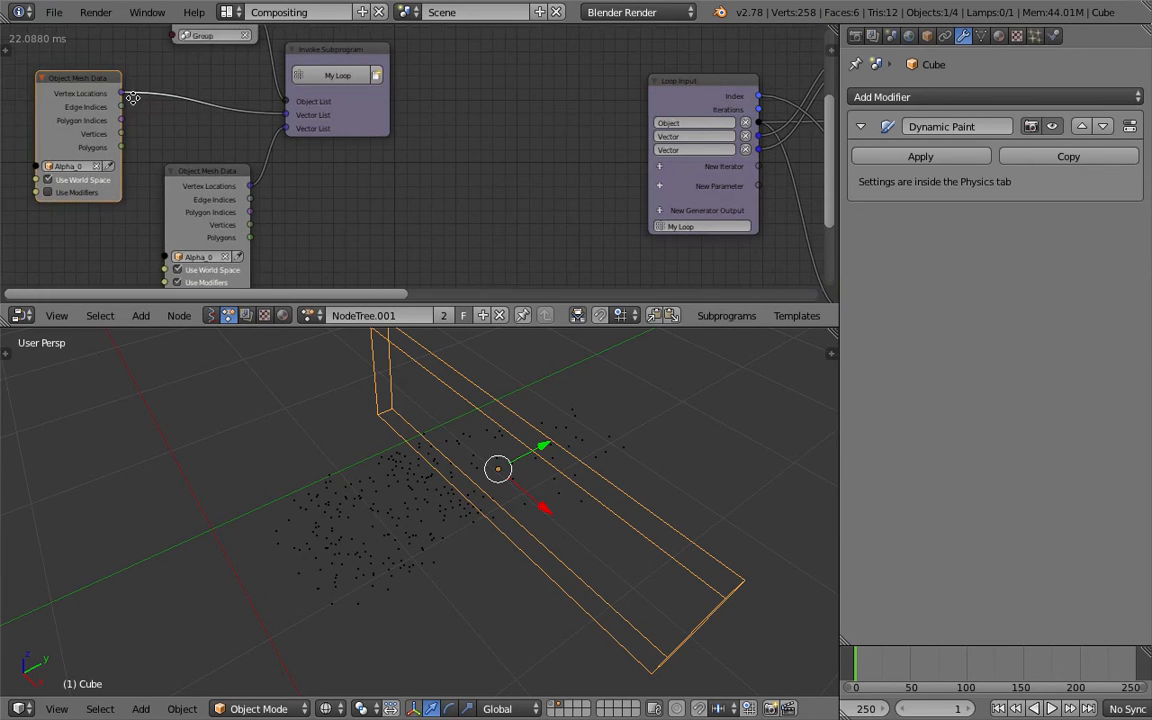
pyautogui.moveTo(120, 88); pyautogui.dragTo(177, 88, button='middle')
pyautogui.scroll(-1, 244, 180)
pyautogui.rightClick(260, 175)
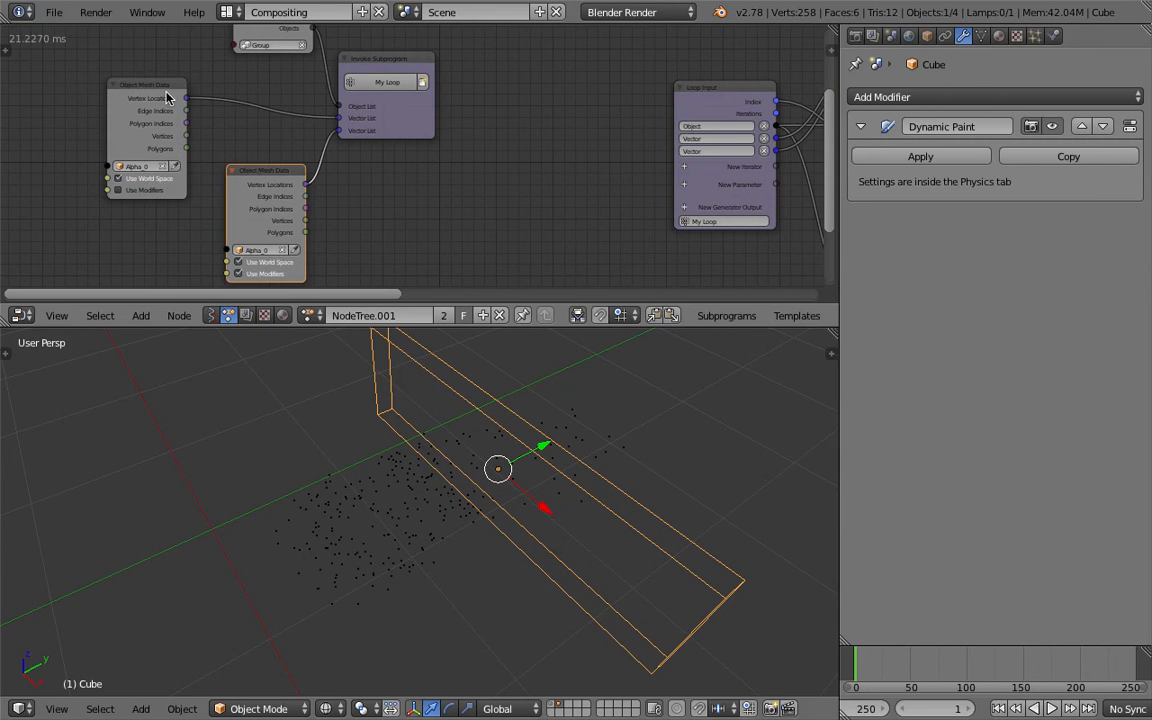
# Step: Enlarge the node editor to inspect the My Loop subprogram and reposition the Mix Vectors node feeding the Location input
pyautogui.moveTo(221, 116); pyautogui.dragTo(0, 135, button='middle')
pyautogui.moveTo(573, 327); pyautogui.dragTo(566, 463)
pyautogui.moveTo(563, 293); pyautogui.dragTo(388, 257, button='middle')
pyautogui.scroll(-1, 388, 257)
pyautogui.moveTo(550, 230); pyautogui.dragTo(522, 226, button='middle')
pyautogui.scroll(-1, 543, 230)
pyautogui.moveTo(755, 204); pyautogui.dragTo(620, 254, button='middle')
pyautogui.moveTo(398, 60); pyautogui.dragTo(354, 65)
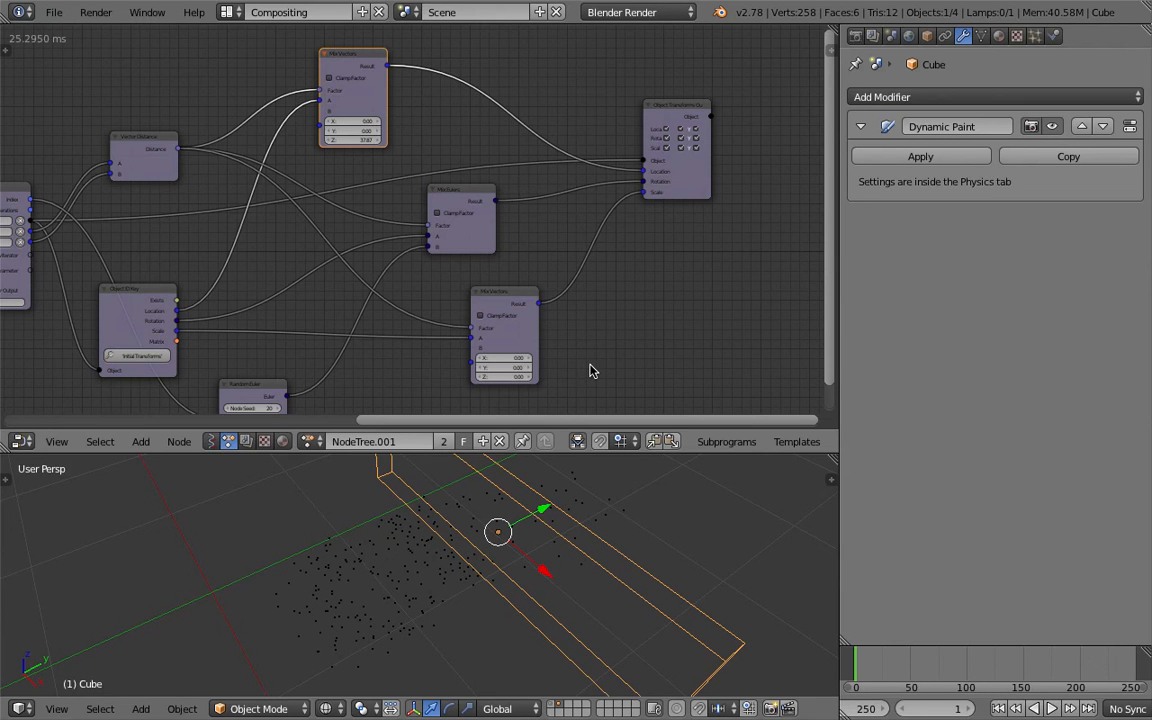
# Step: Move the Cube to the layer holding the fractured letters and show that layer in solid shading
pyautogui.rightClick(611, 549)
pyautogui.rightClick(611, 549)
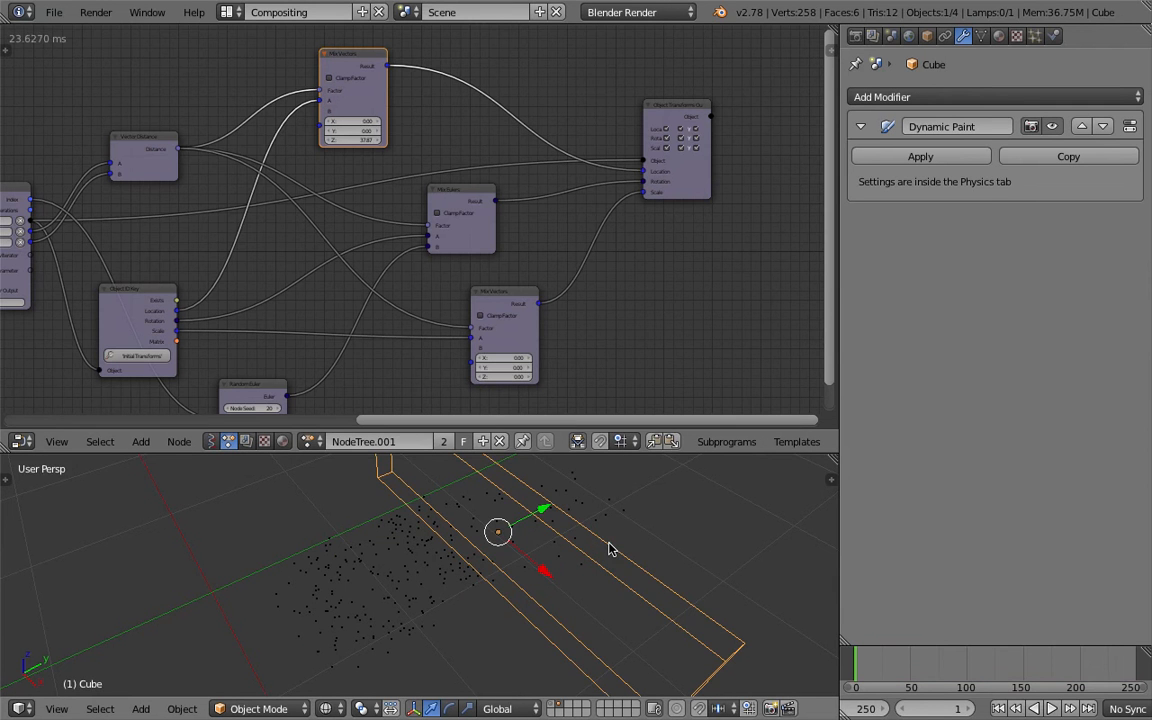
pyautogui.press('m')
pyautogui.press('2')
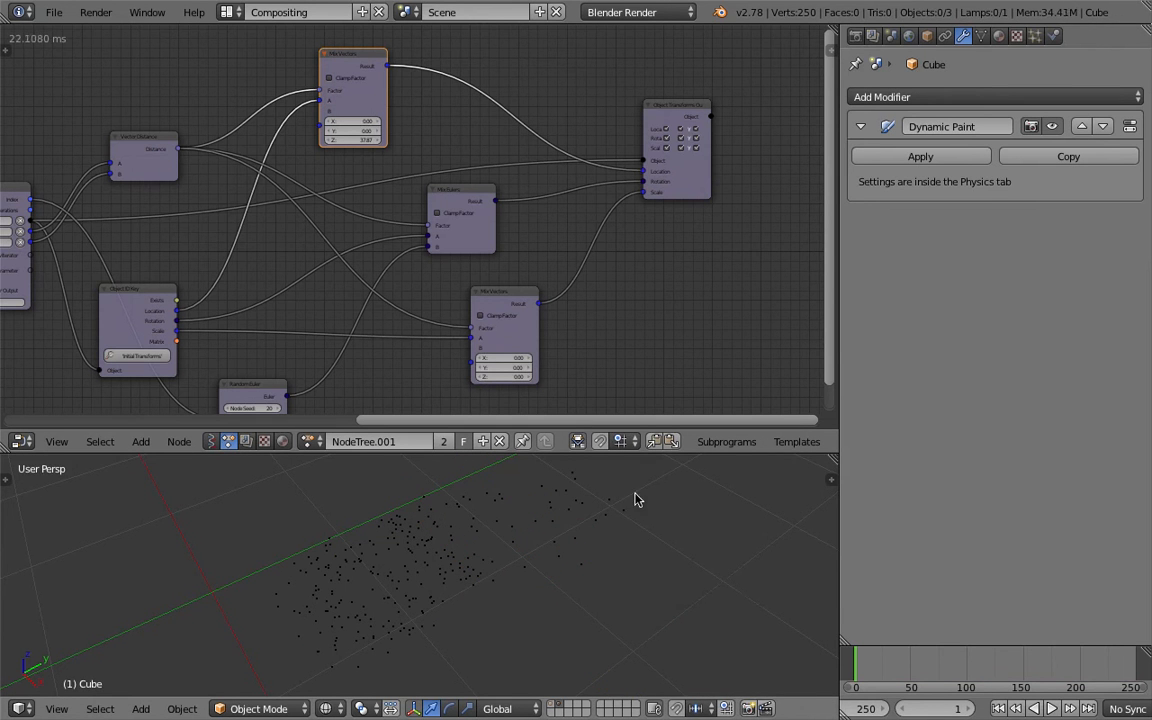
pyautogui.press('2')
pyautogui.moveTo(557, 507)
pyautogui.mouseDown()
pyautogui.moveTo(511, 521)
pyautogui.moveTo(516, 530)
pyautogui.mouseUp()
pyautogui.press('z')
pyautogui.scroll(-3, 570, 518)
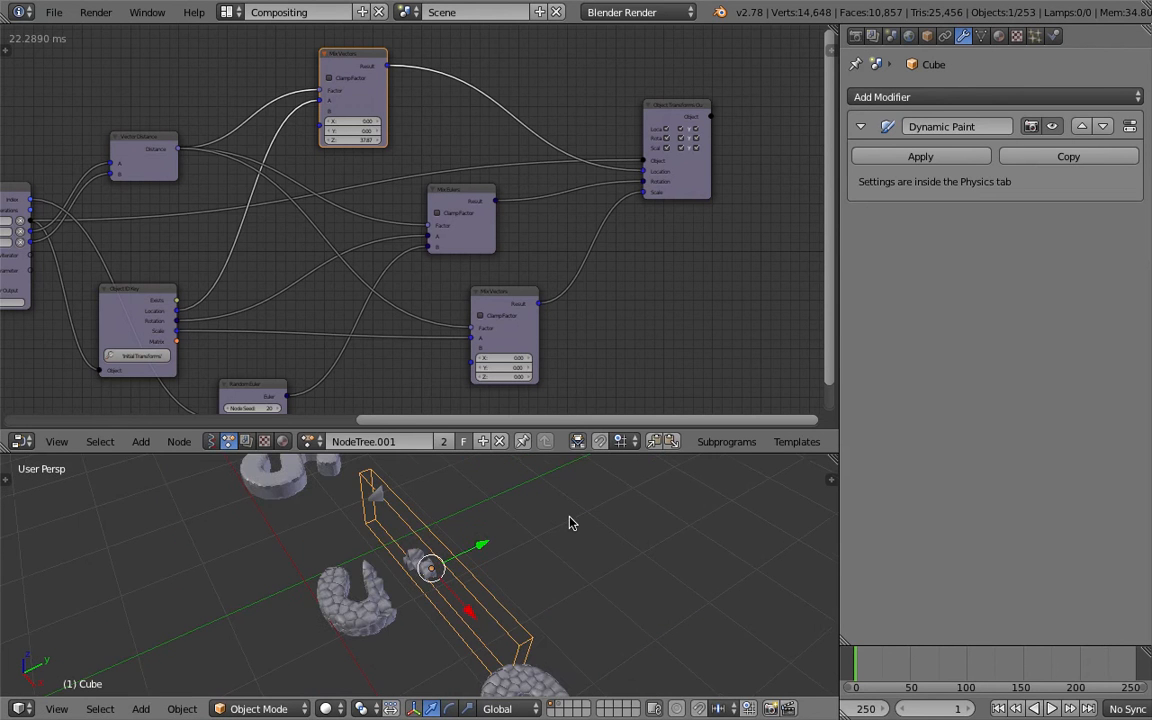
# Step: Maximize the 3D view and sweep the Cube along Y through the fractured S to test how its pieces react
pyautogui.hotkey('ctrl', 'Up')
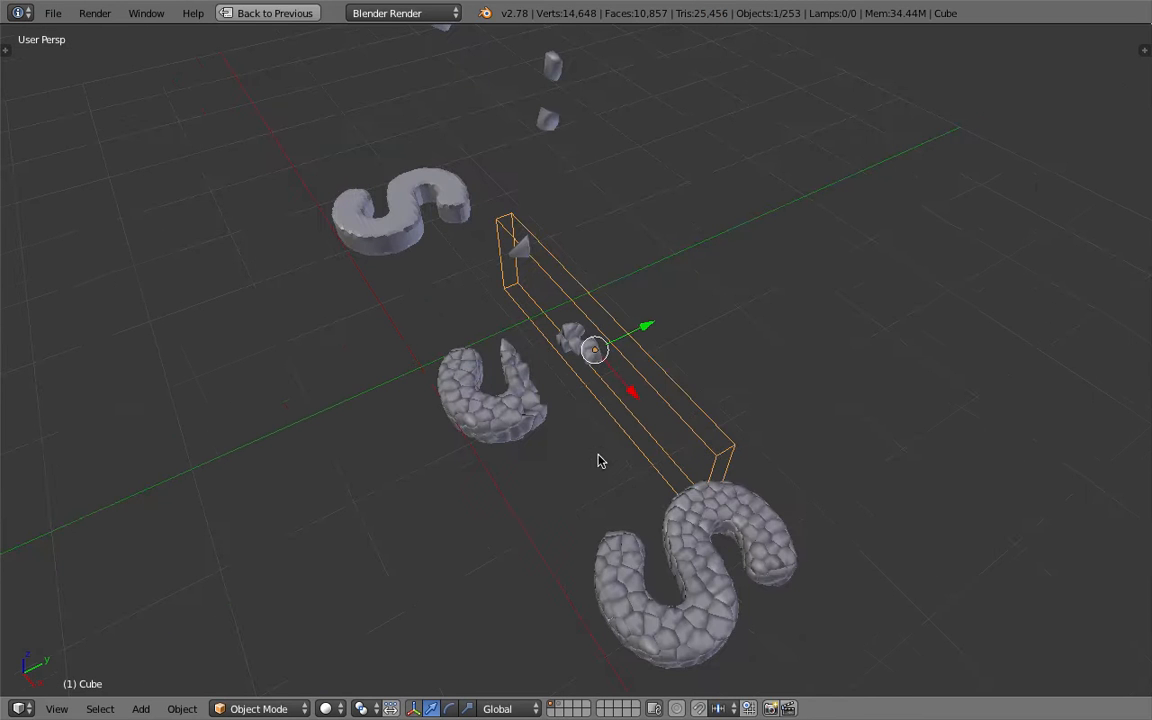
pyautogui.scroll(2, 597, 461)
pyautogui.press('g')
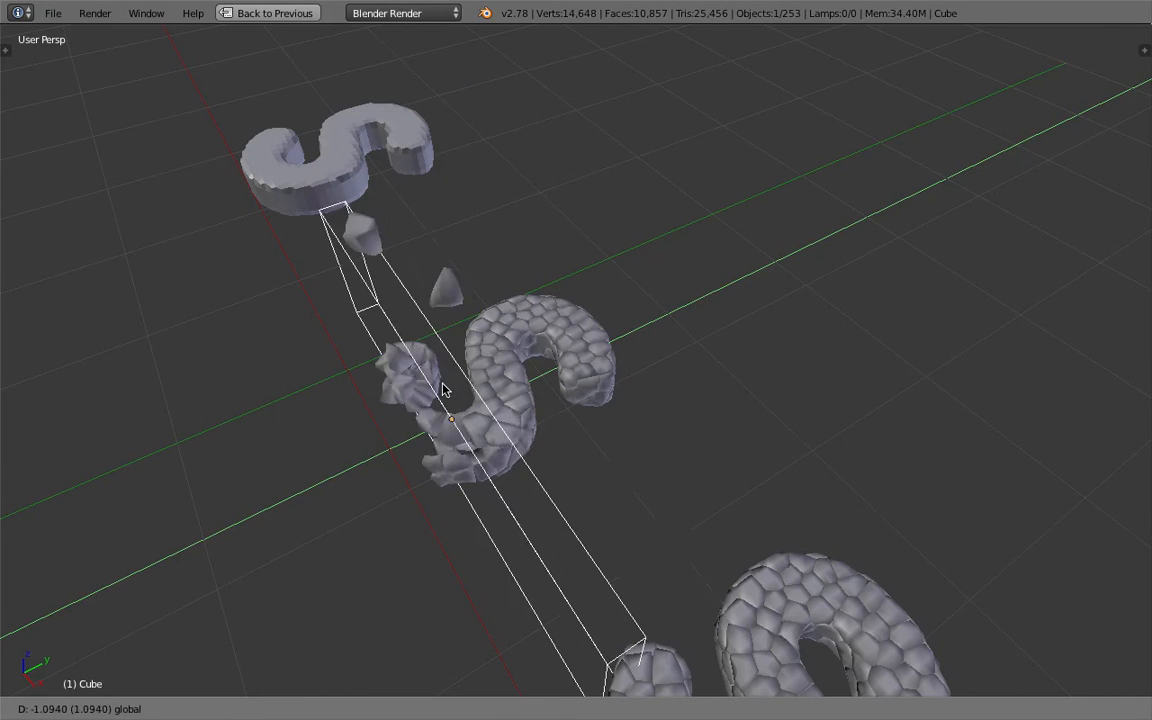
pyautogui.click(752, 300)
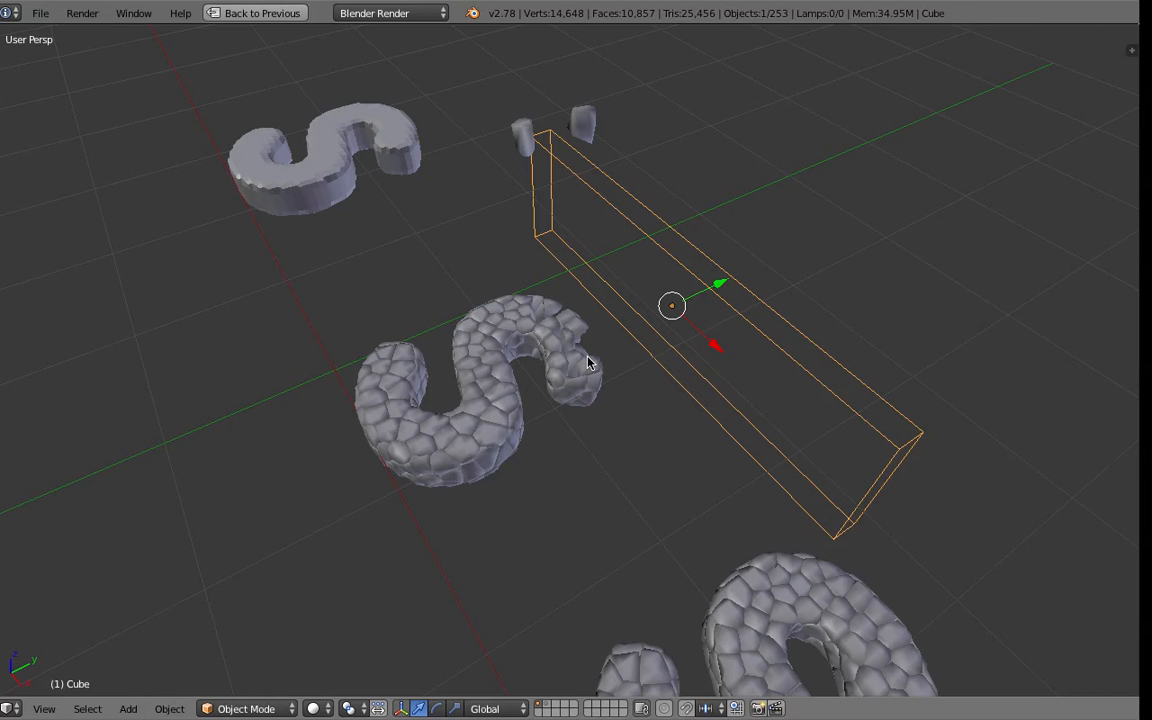
pyautogui.moveTo(627, 335); pyautogui.dragTo(645, 334, button='middle')
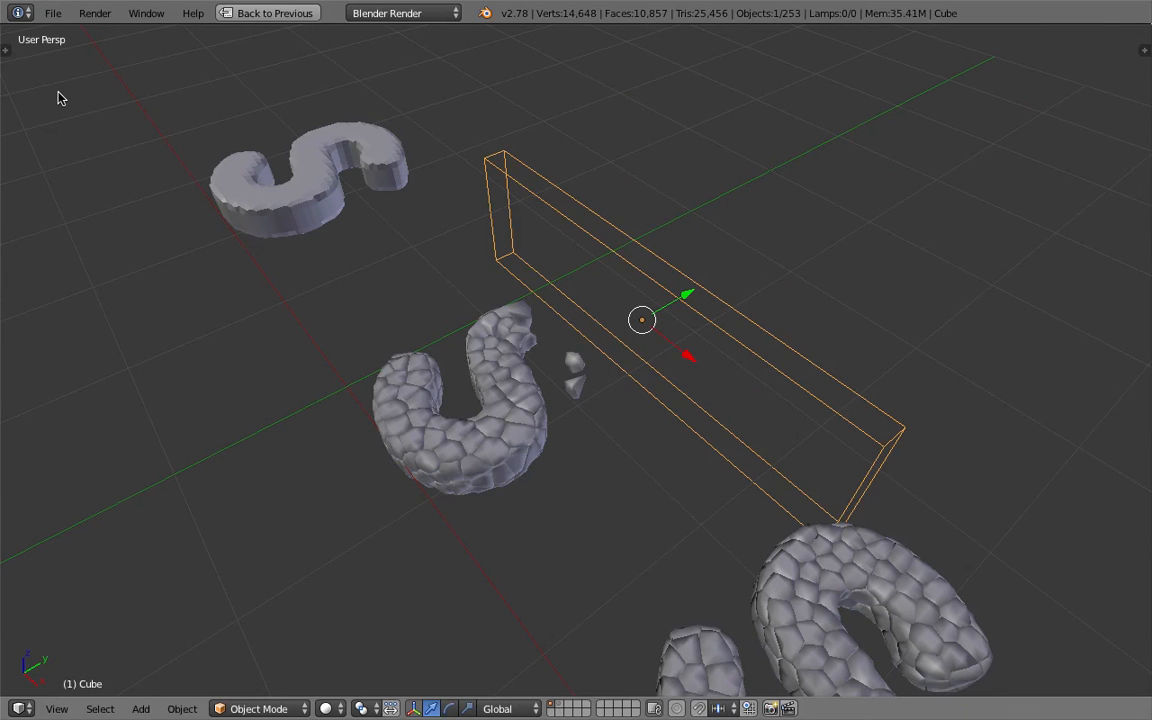
# Step: Open skeleton_all_separate1.blend from the Desktop folder
pyautogui.click(55, 14)
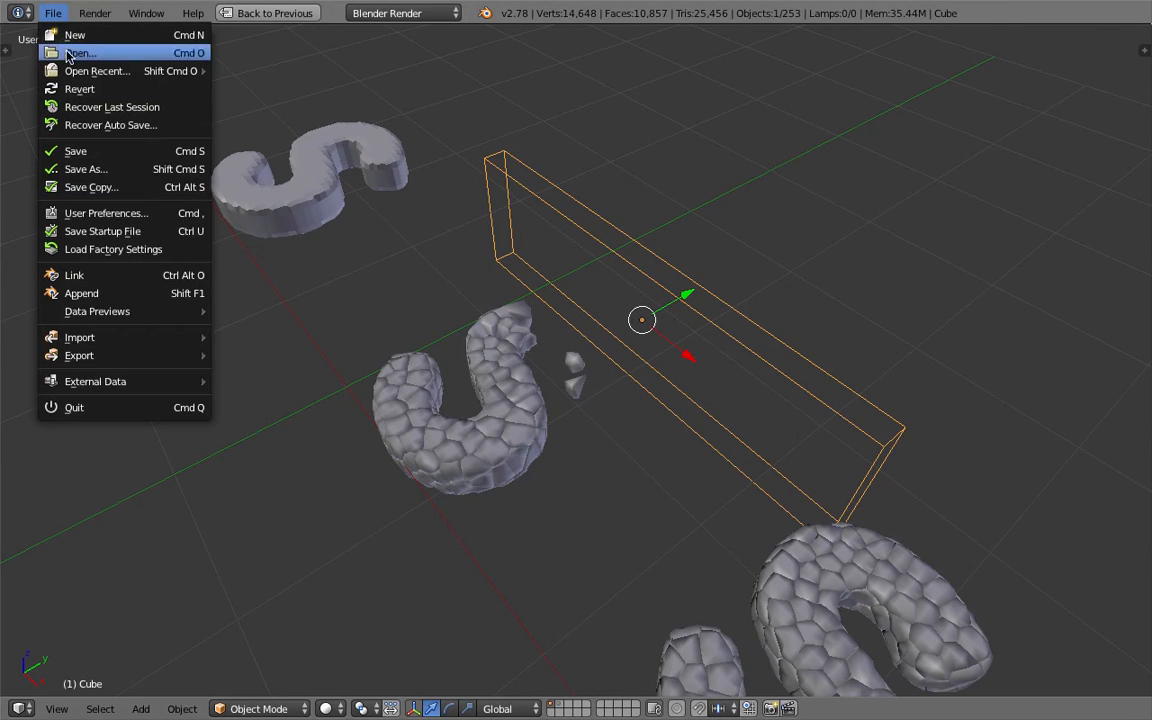
pyautogui.click(62, 49)
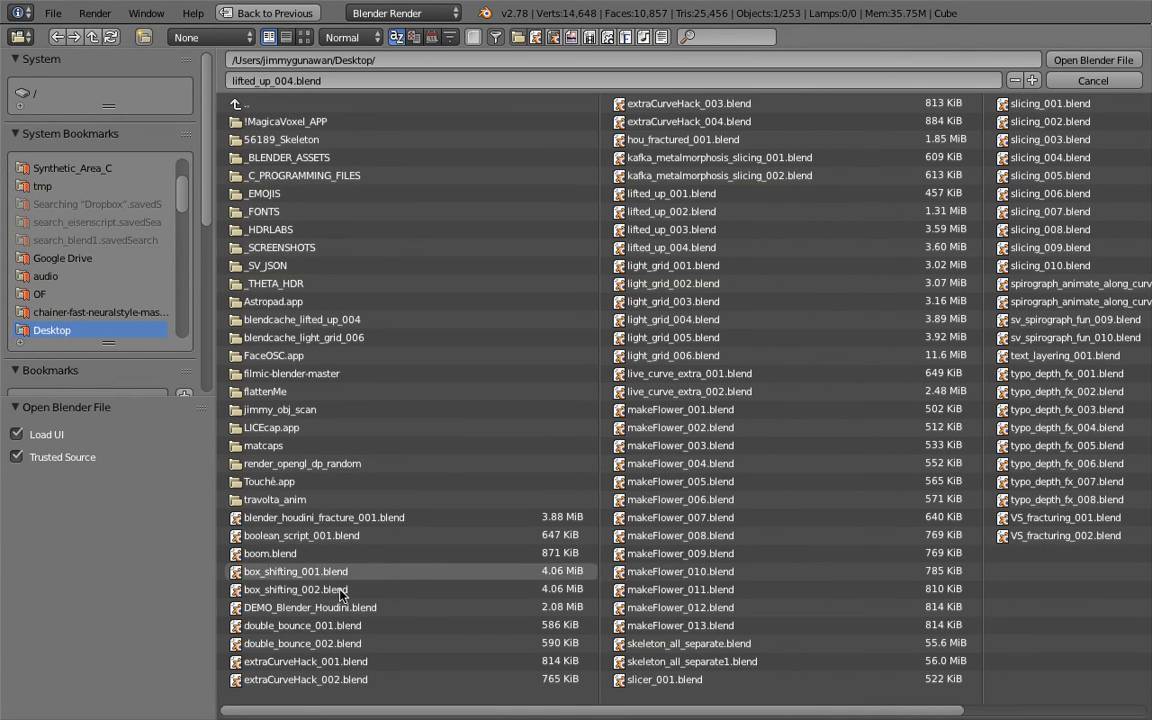
pyautogui.click(698, 664)
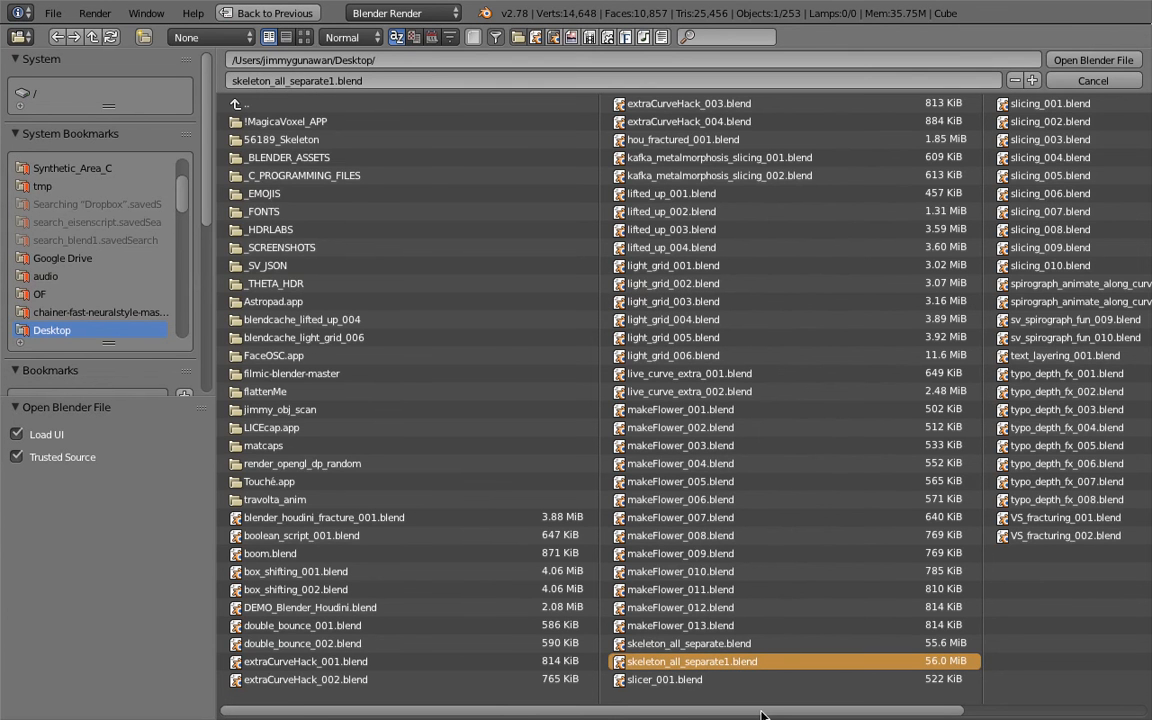
pyautogui.moveTo(771, 711); pyautogui.dragTo(798, 712)
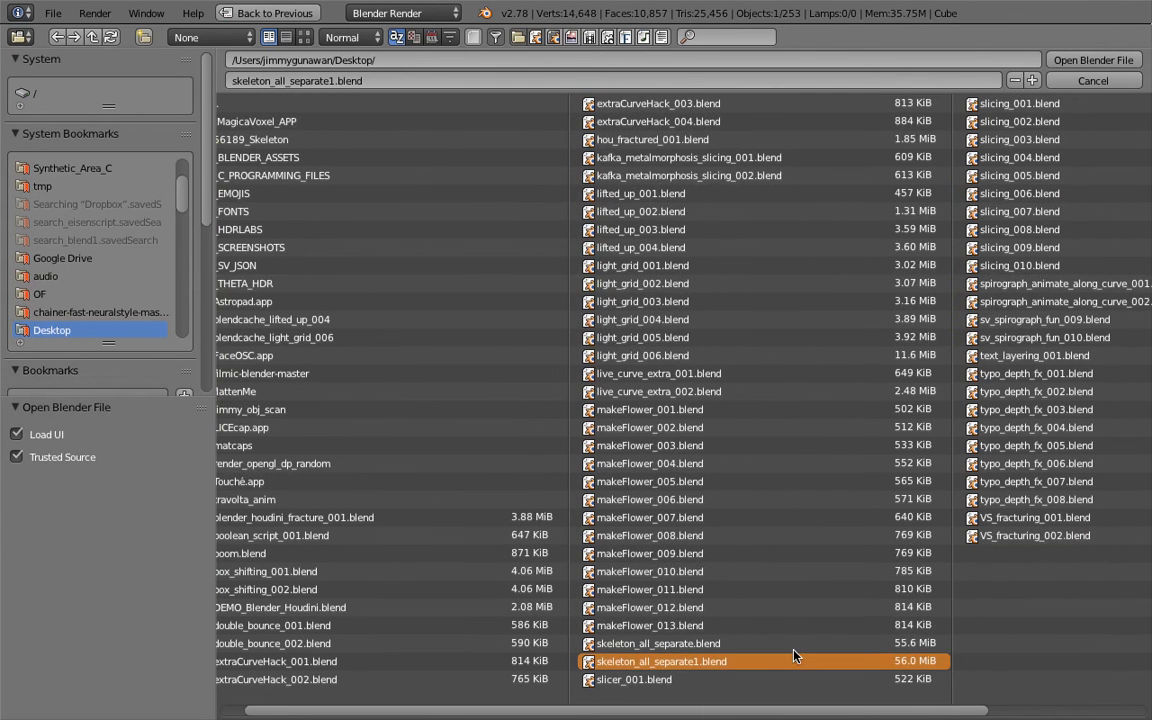
pyautogui.click(1066, 62)
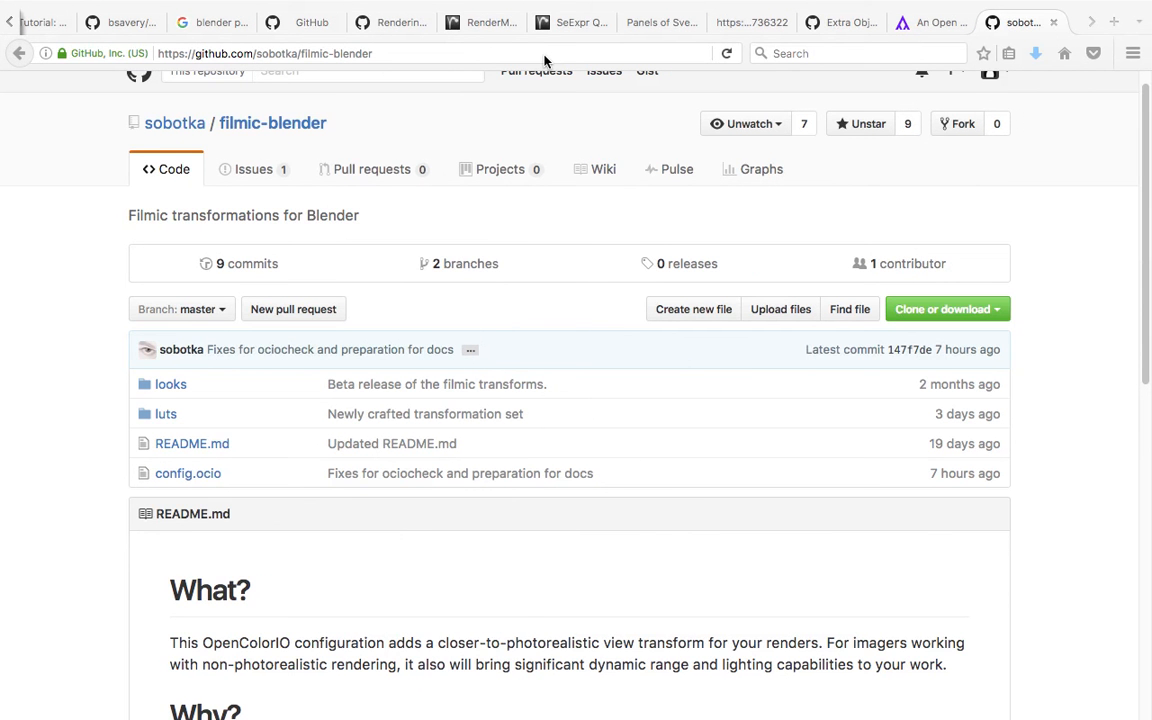
# Step: Enter a twitter.com/ address in the web browser
pyautogui.click(630, 53)
pyautogui.write('twitter.com/')
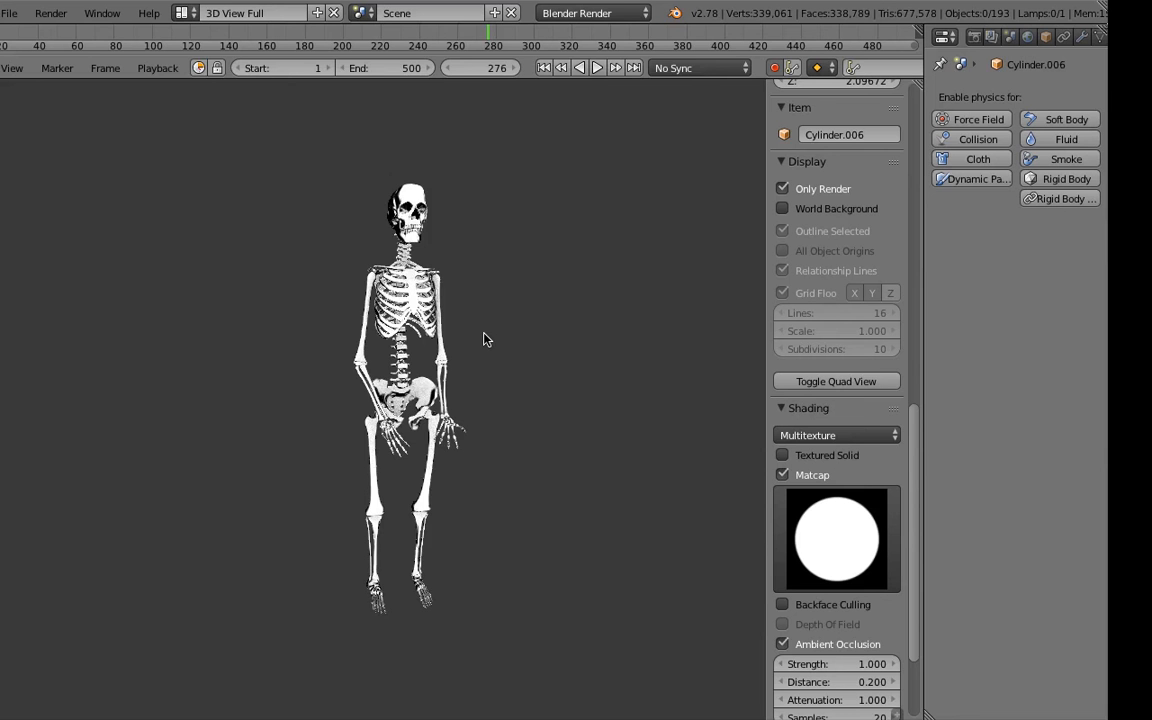
# Step: Play and scrub the skeleton animation in an enlarged timeline, ending back at frame 1
pyautogui.moveTo(483, 340); pyautogui.dragTo(356, 357, button='middle')
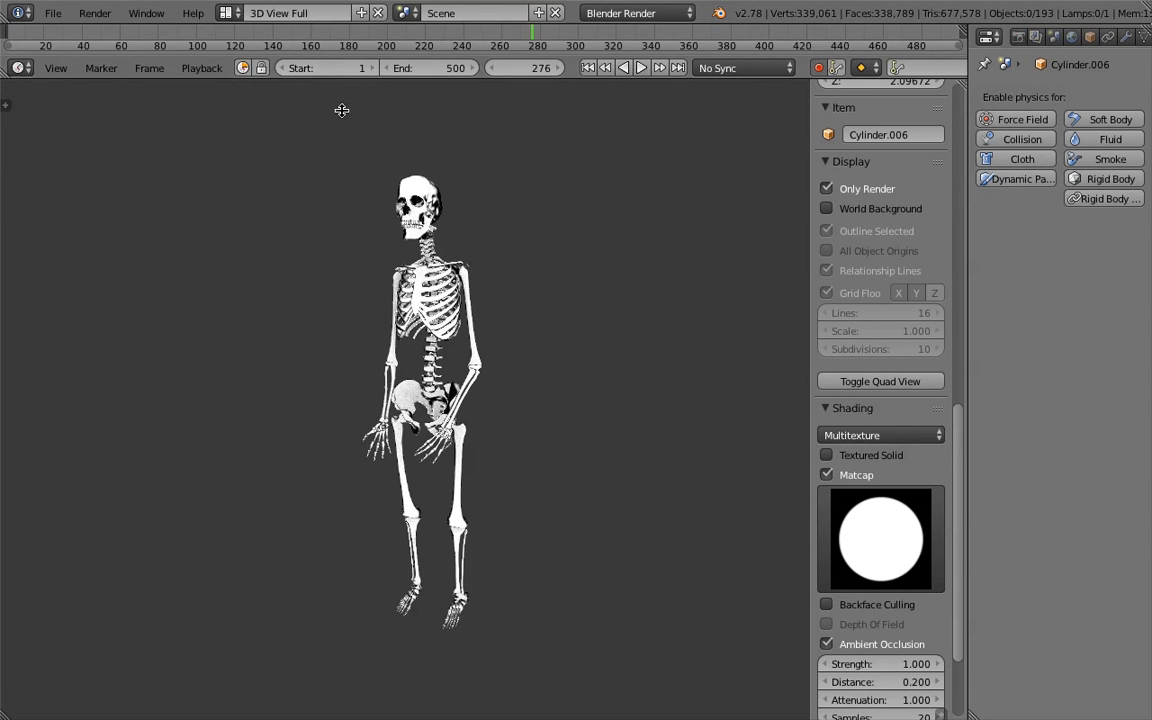
pyautogui.moveTo(300, 79); pyautogui.dragTo(200, 126)
pyautogui.hotkey('alt', 'a')
pyautogui.click(62, 66)
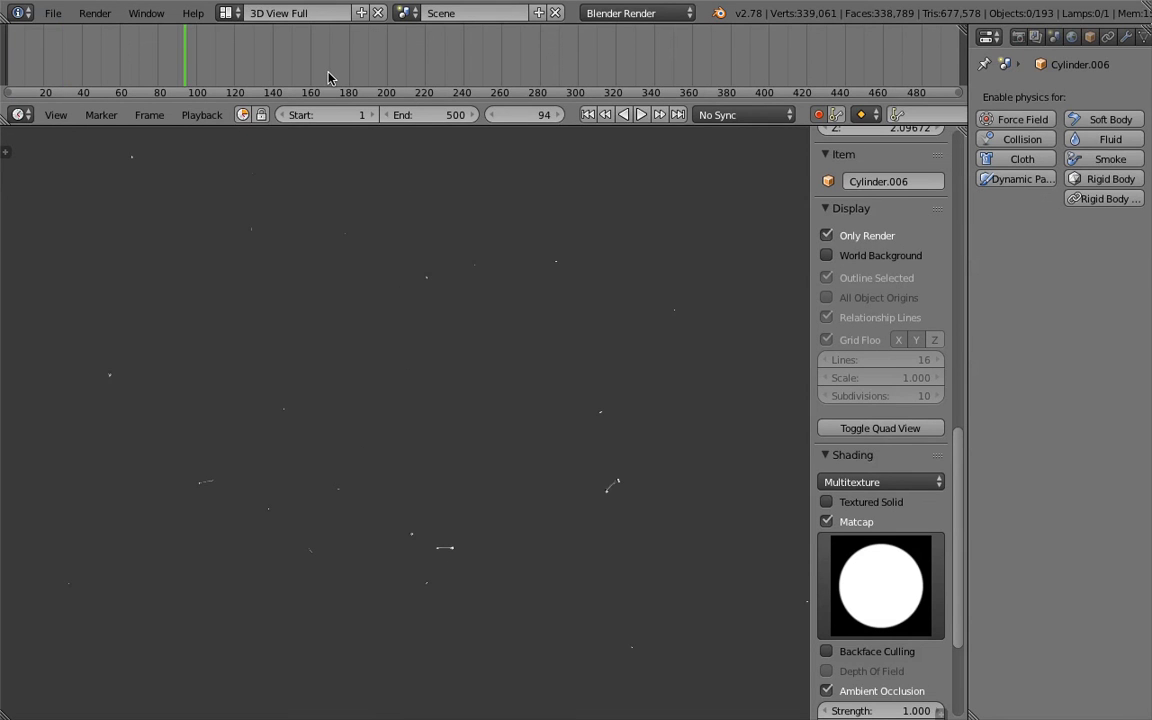
pyautogui.click(148, 63)
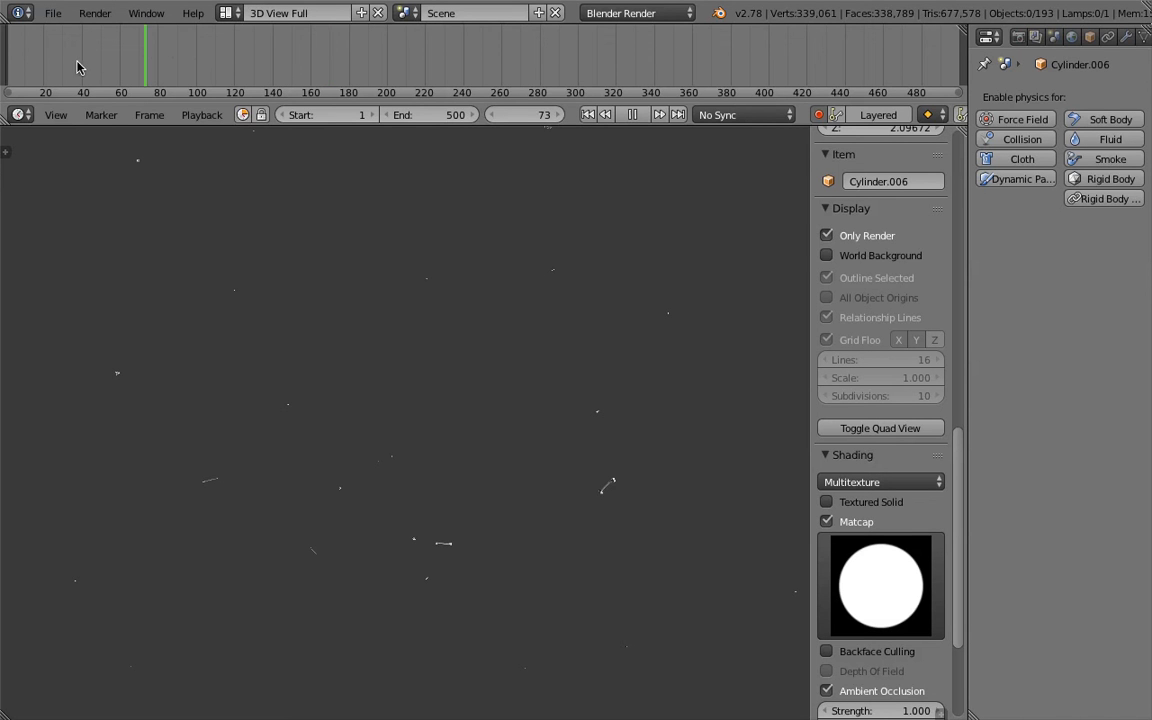
pyautogui.hotkey('alt', 'a')
pyautogui.moveTo(58, 67); pyautogui.dragTo(49, 67)
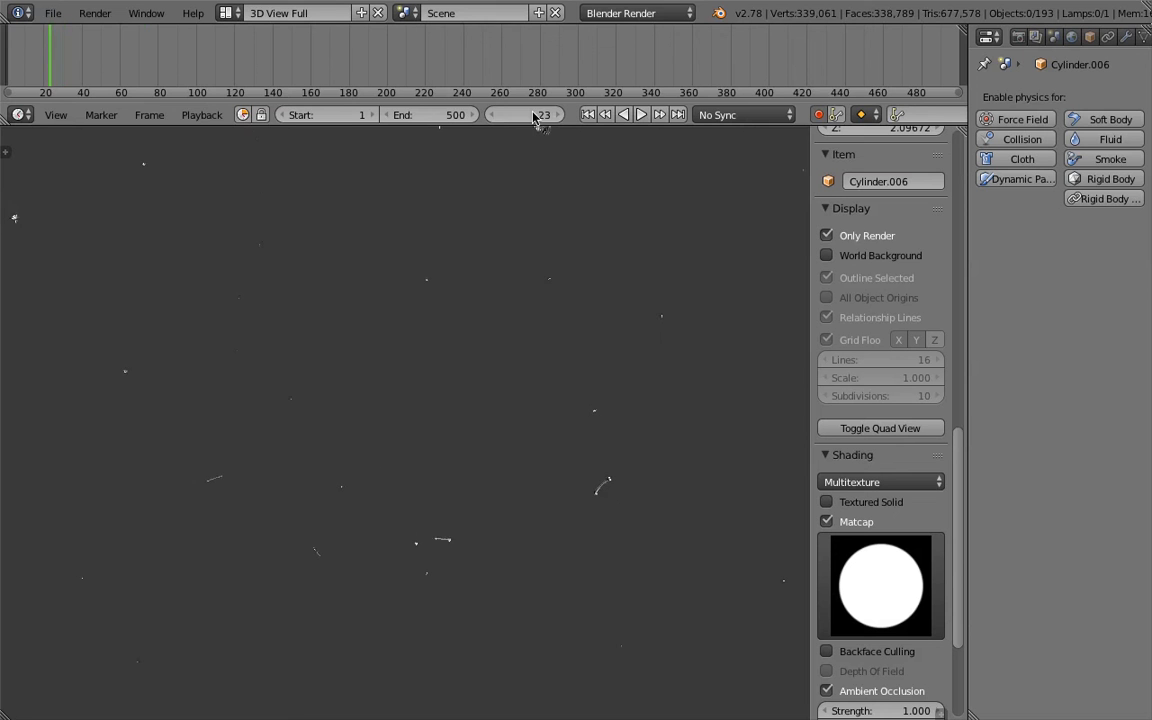
pyautogui.click(589, 115)
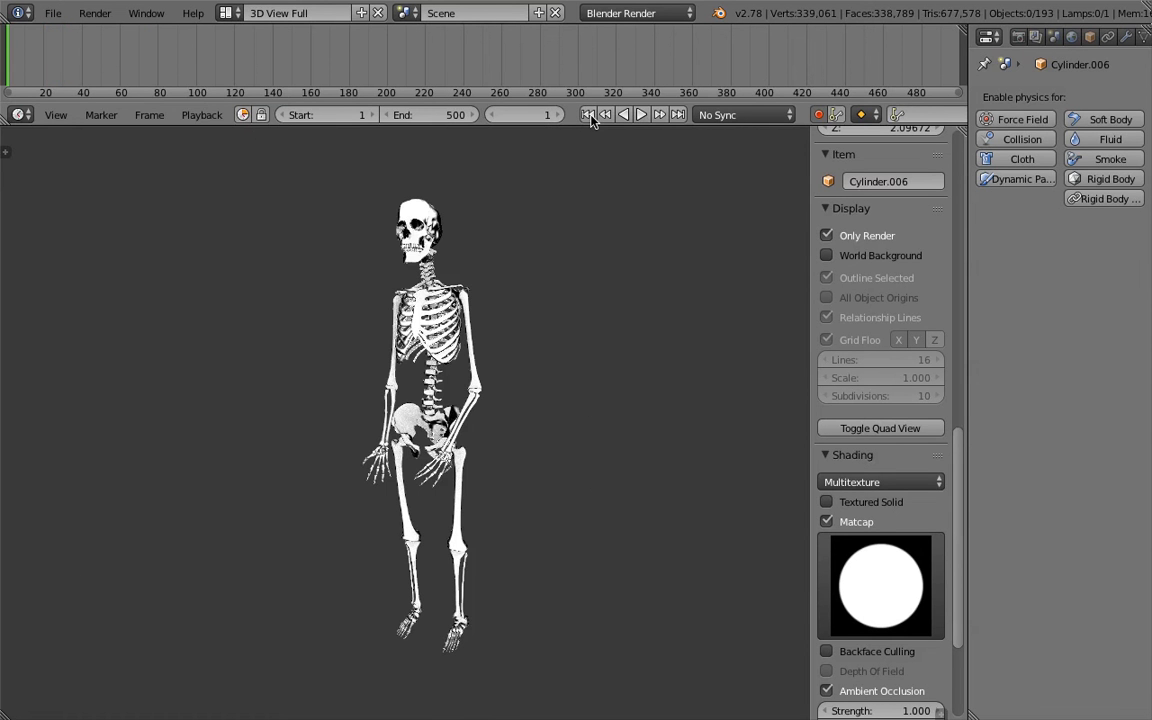
# Step: Turn off Only Render in the 3D view and select the Cube that acts as the Dynamic Paint brush
pyautogui.click(827, 236)
pyautogui.scroll(-2, 496, 309)
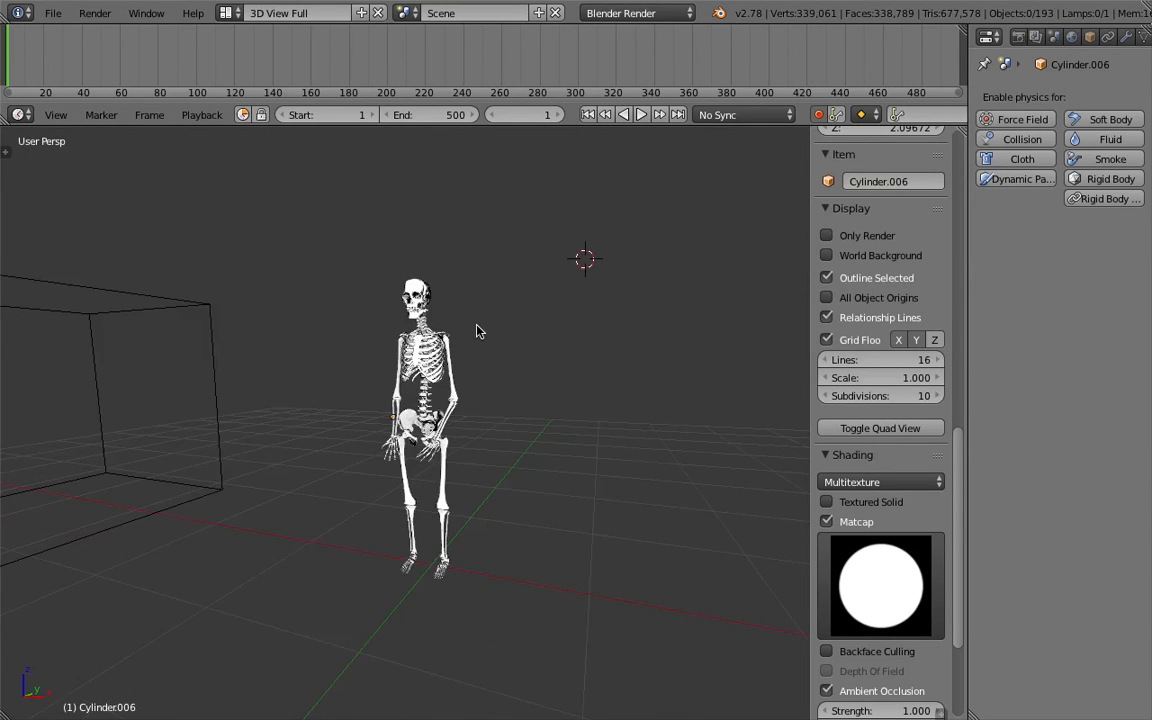
pyautogui.rightClick(250, 357)
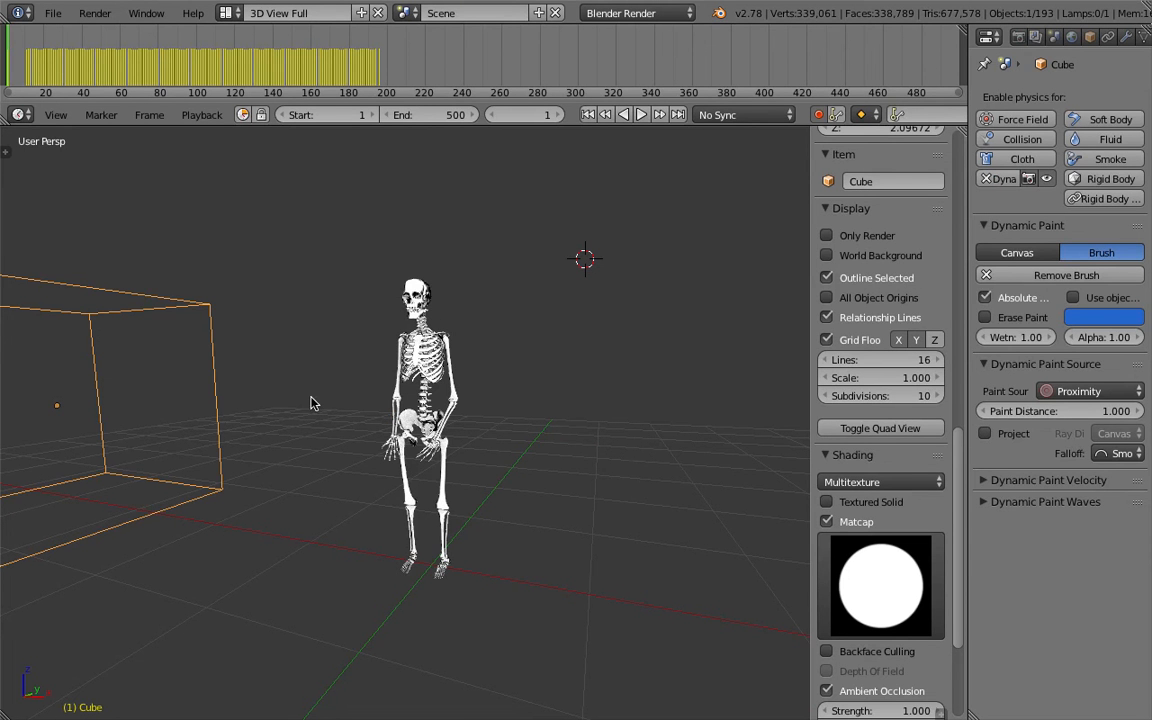
pyautogui.scroll(-1, 312, 396)
pyautogui.moveTo(313, 398); pyautogui.dragTo(336, 410, button='middle')
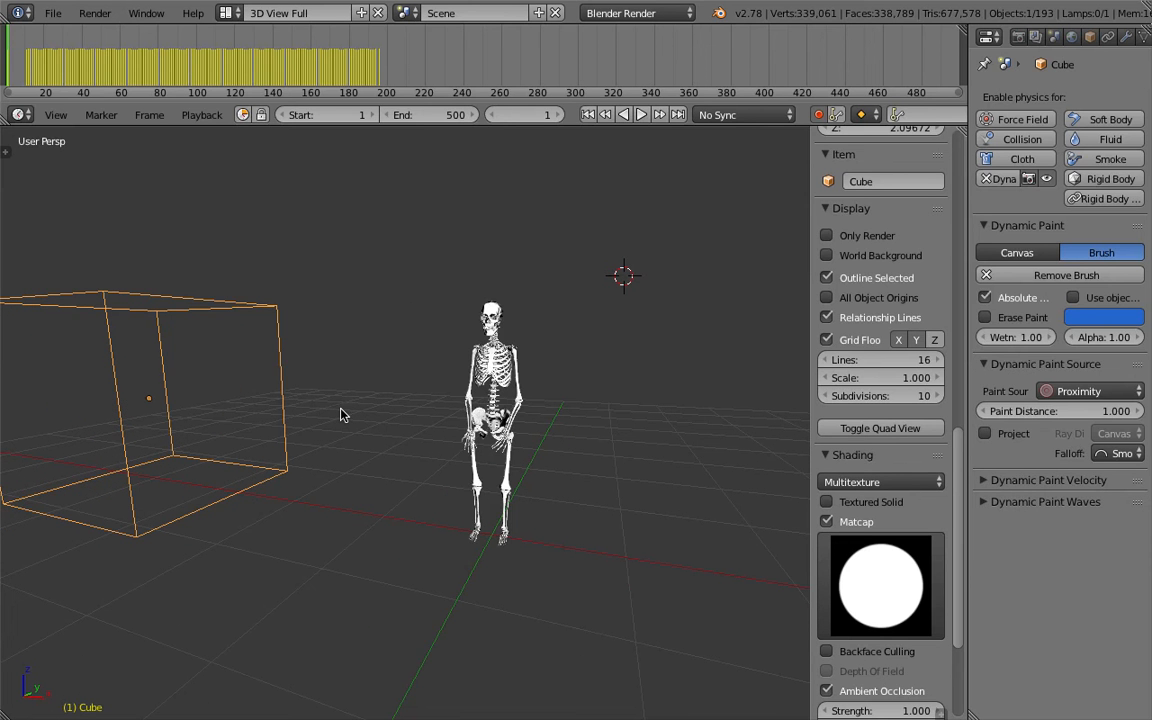
# Step: Try a new position for the Cube, undo it, and place the Cube nearer the skeleton at frame 1
pyautogui.press('g')
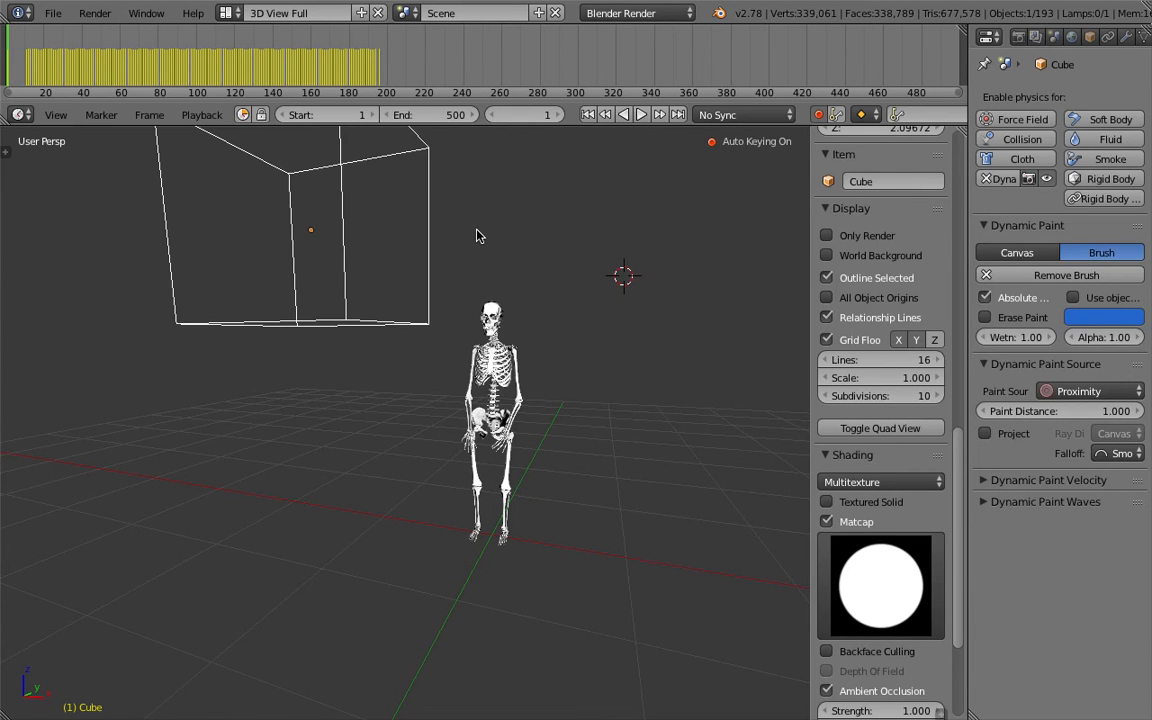
pyautogui.hotkey('ctrl', 'z')
pyautogui.press('g')
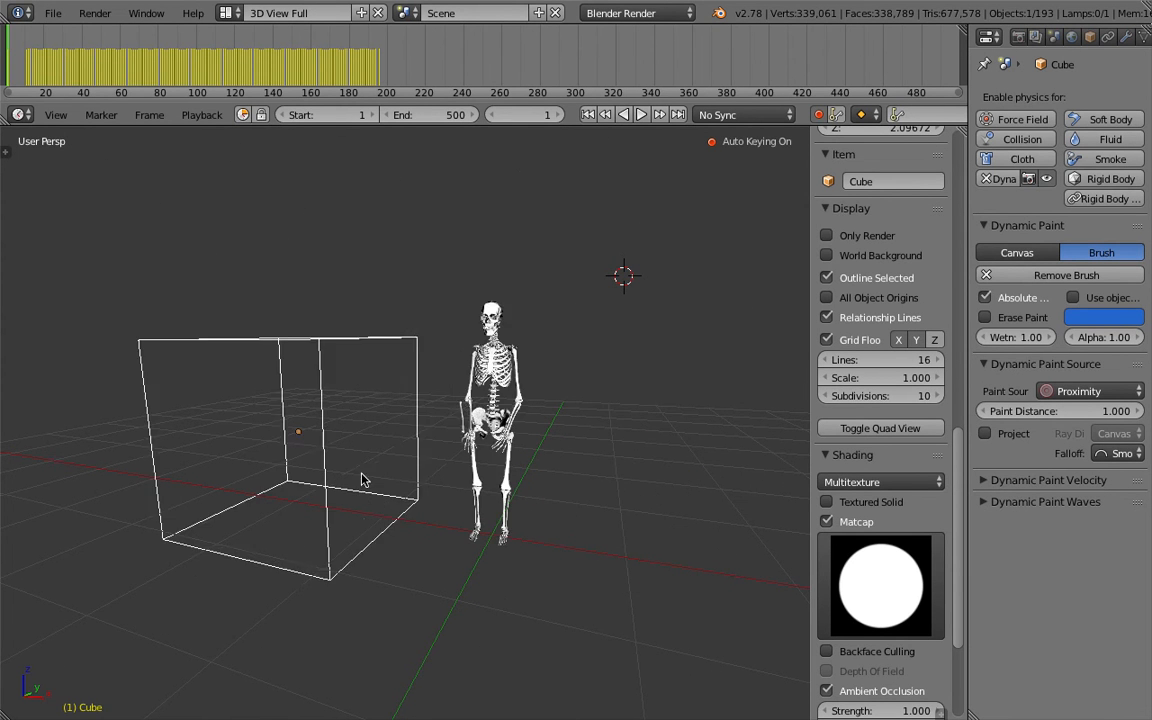
pyautogui.click(320, 477)
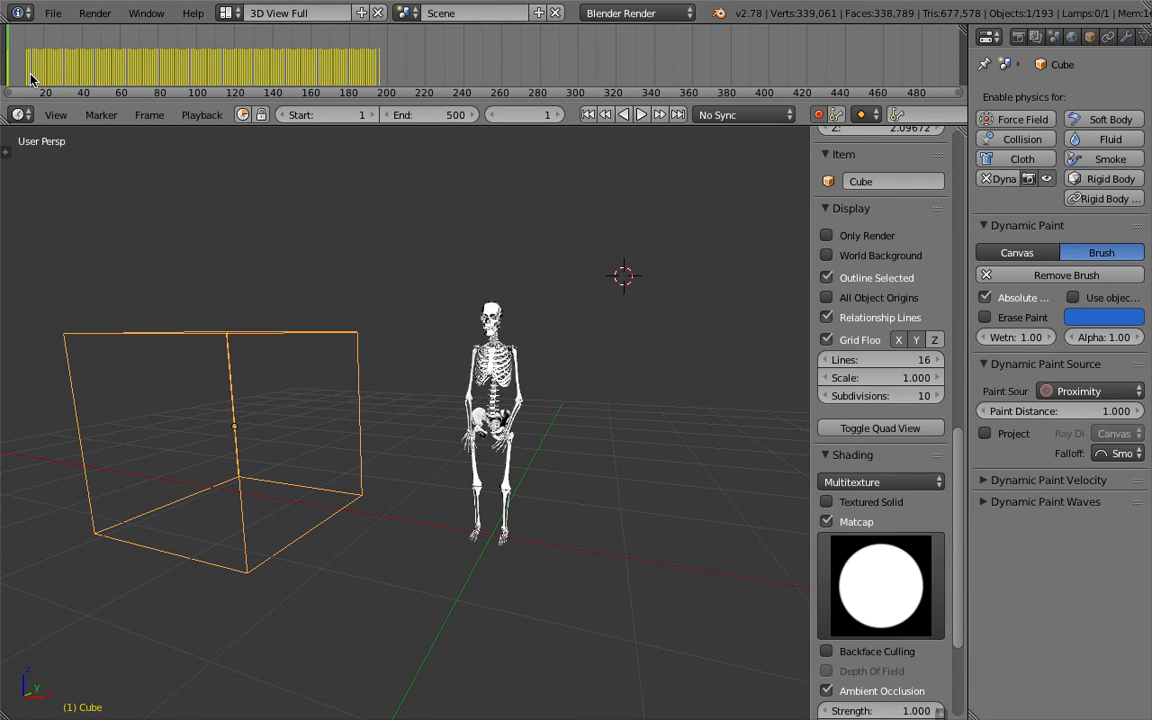
# Step: Play and scrub the animation past frame 500 to examine how the Cube scatters and reassembles the skeleton's bones
pyautogui.hotkey('alt', 'a')
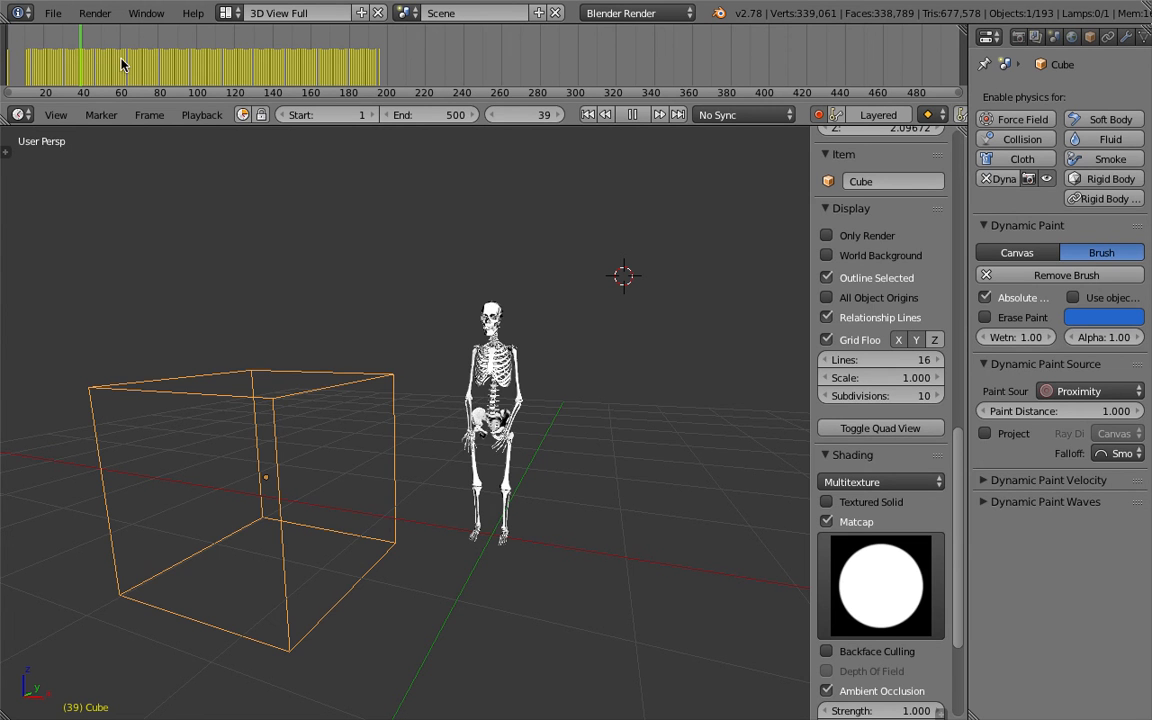
pyautogui.hotkey('alt', 'a')
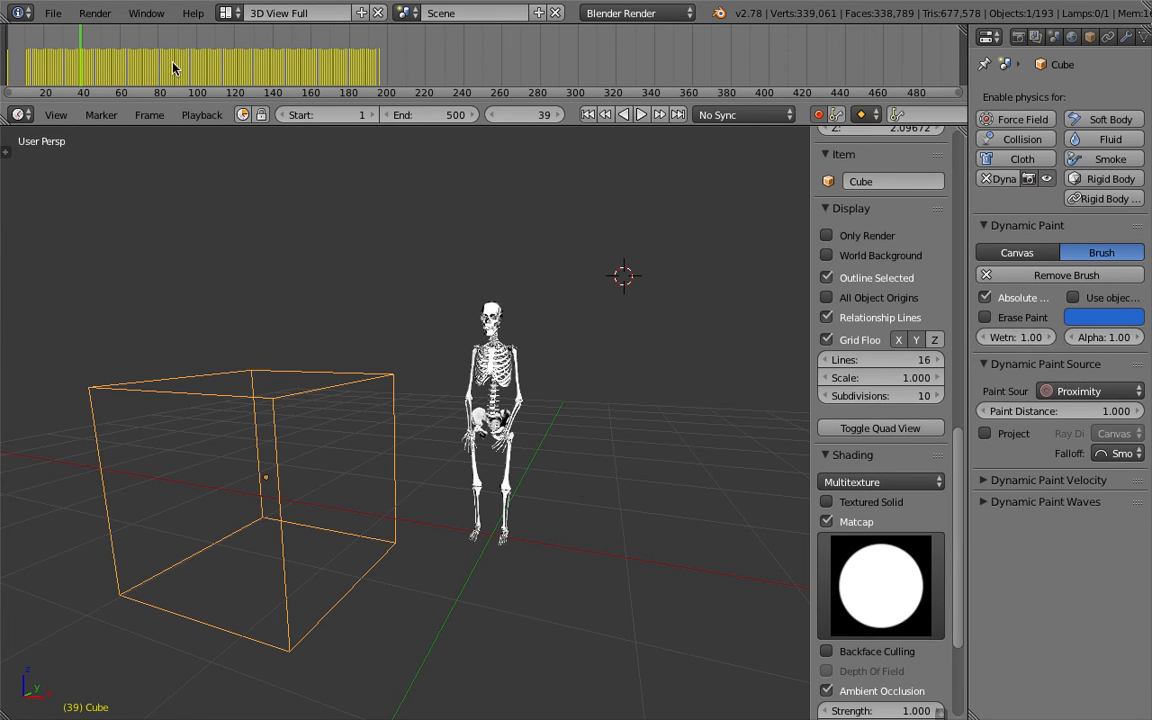
pyautogui.click(172, 67)
pyautogui.click(232, 75)
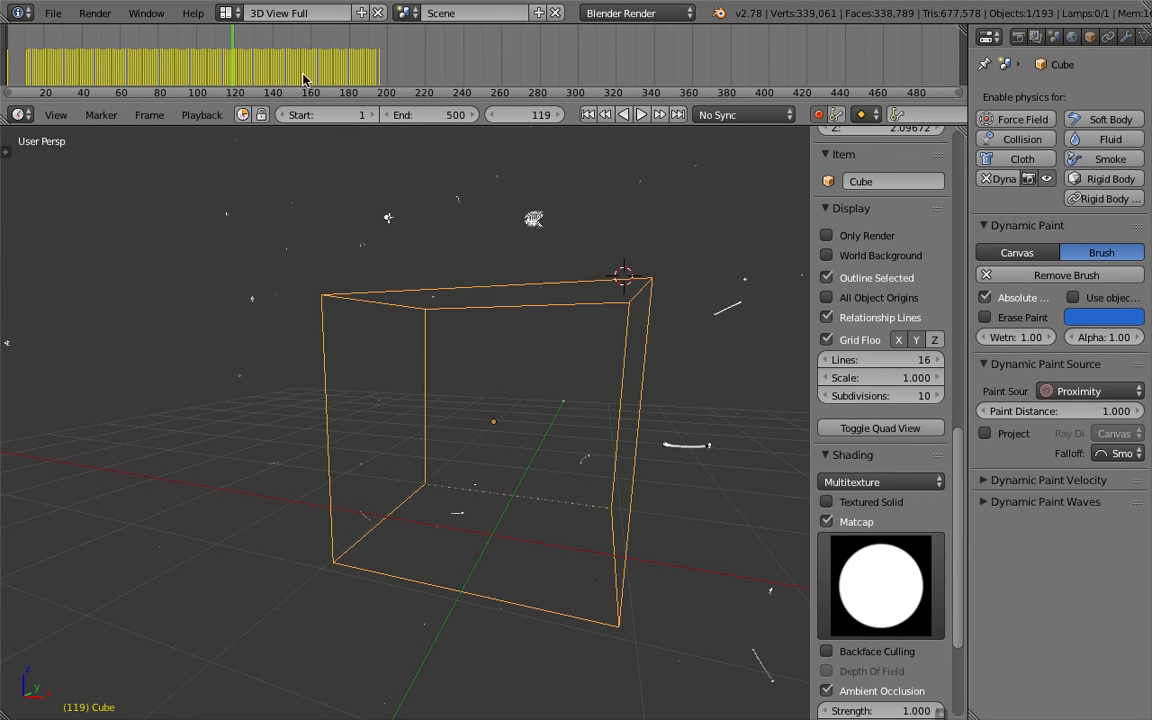
pyautogui.click(360, 63)
pyautogui.moveTo(370, 63); pyautogui.dragTo(742, 72)
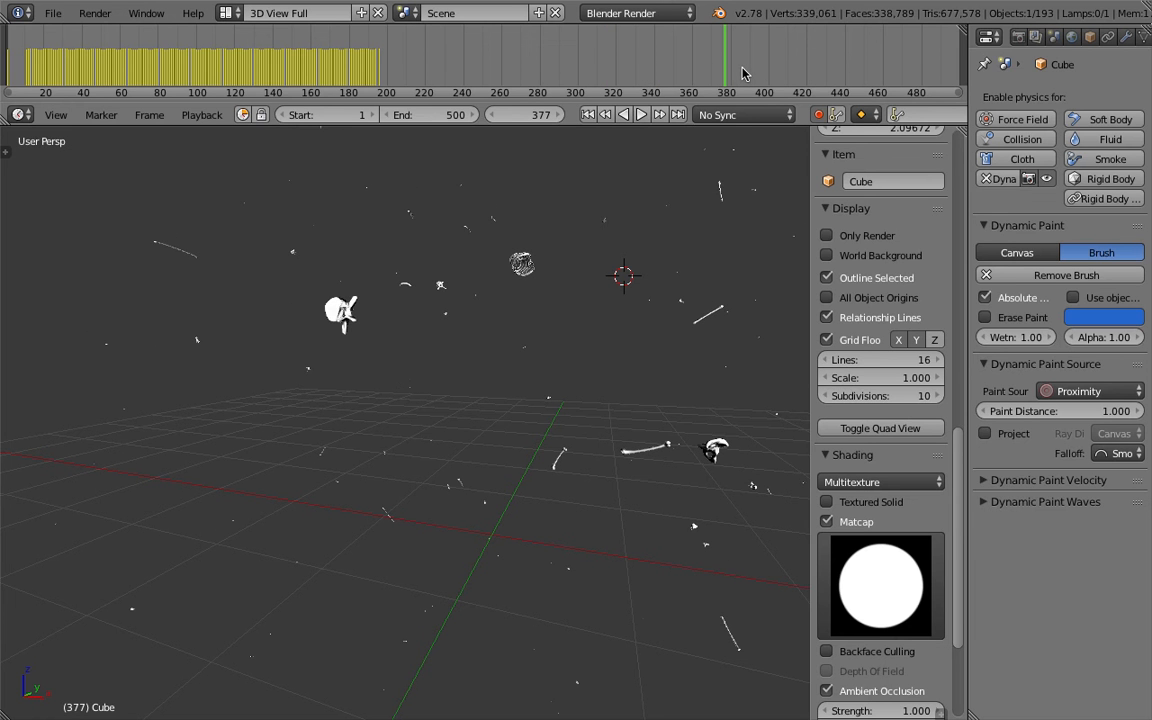
pyautogui.moveTo(742, 72); pyautogui.dragTo(874, 66)
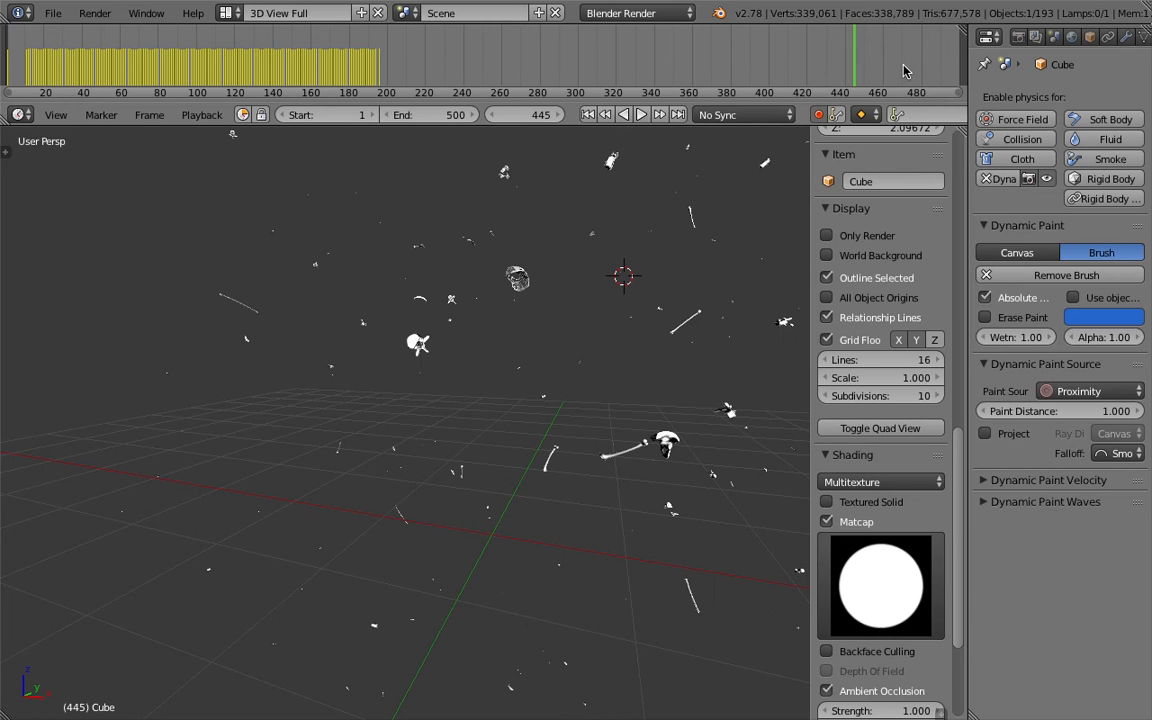
pyautogui.scroll(-2, 906, 70)
pyautogui.click(916, 70)
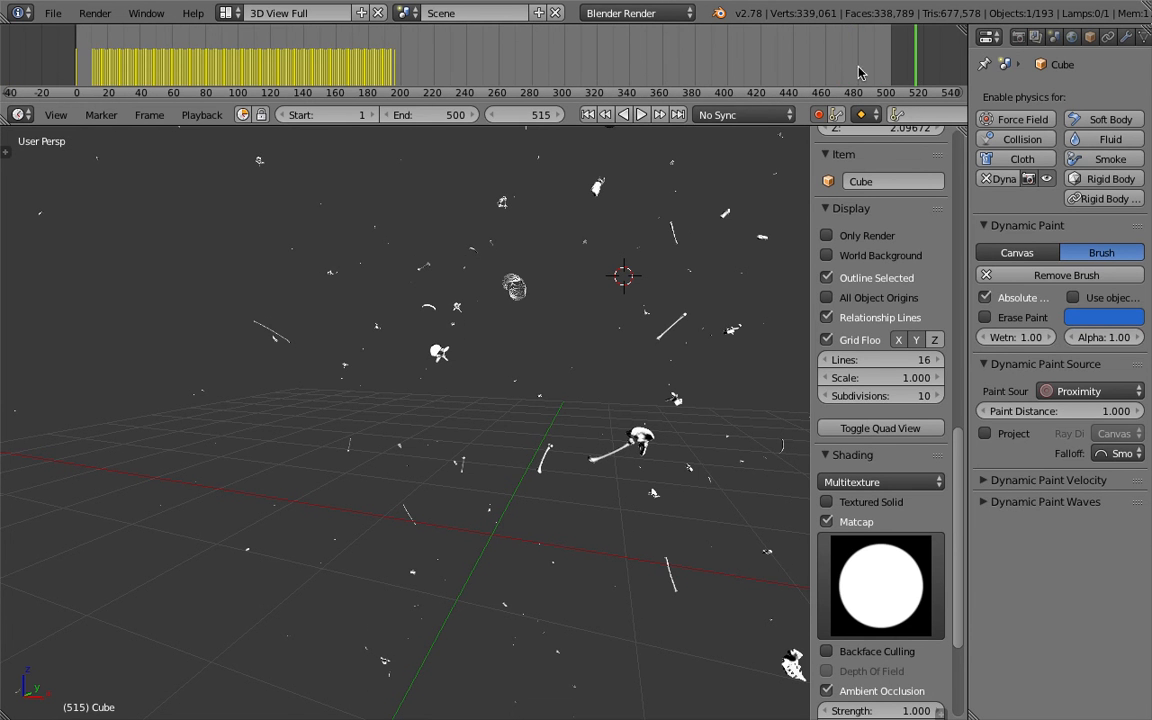
# Step: Play the skeleton animation from frame 435, stop it while the bones are reassembling, and return to frame 1
pyautogui.click(785, 70)
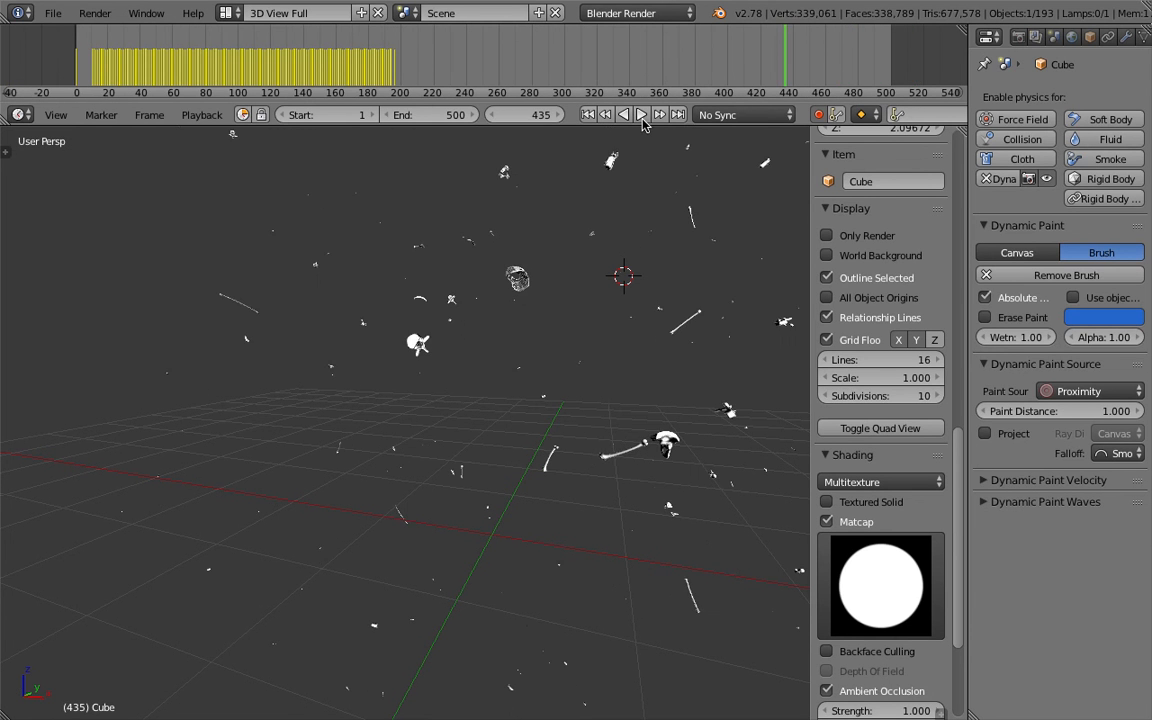
pyautogui.click(642, 115)
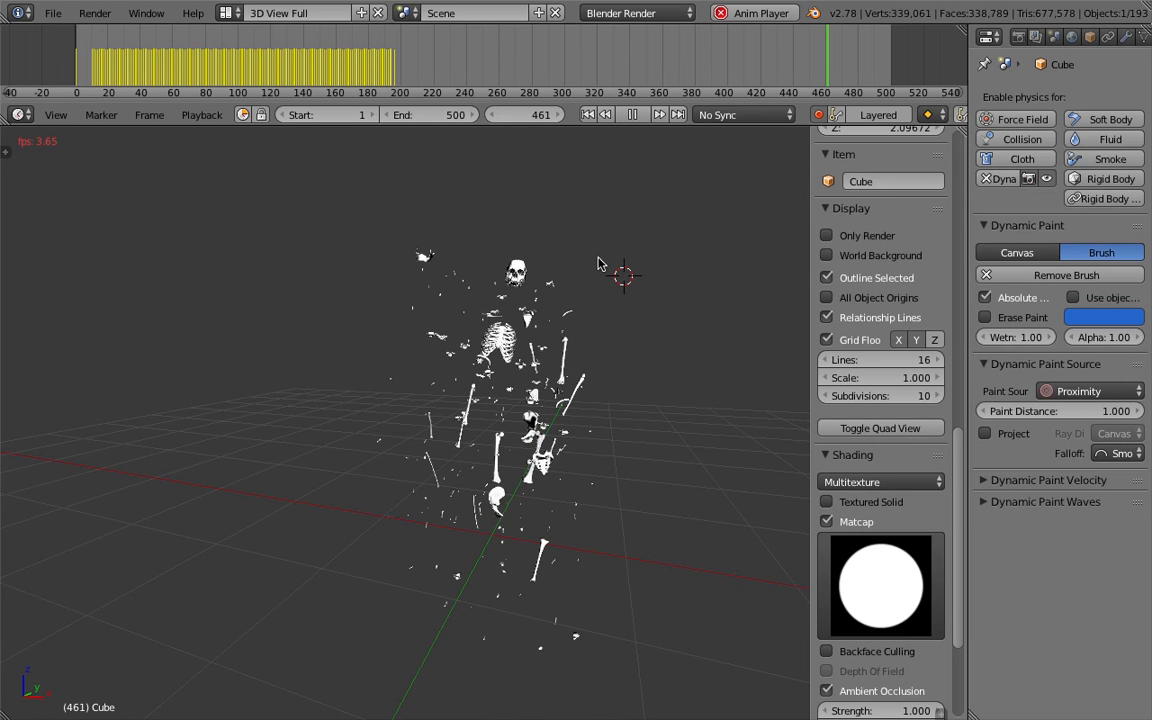
pyautogui.click(633, 115)
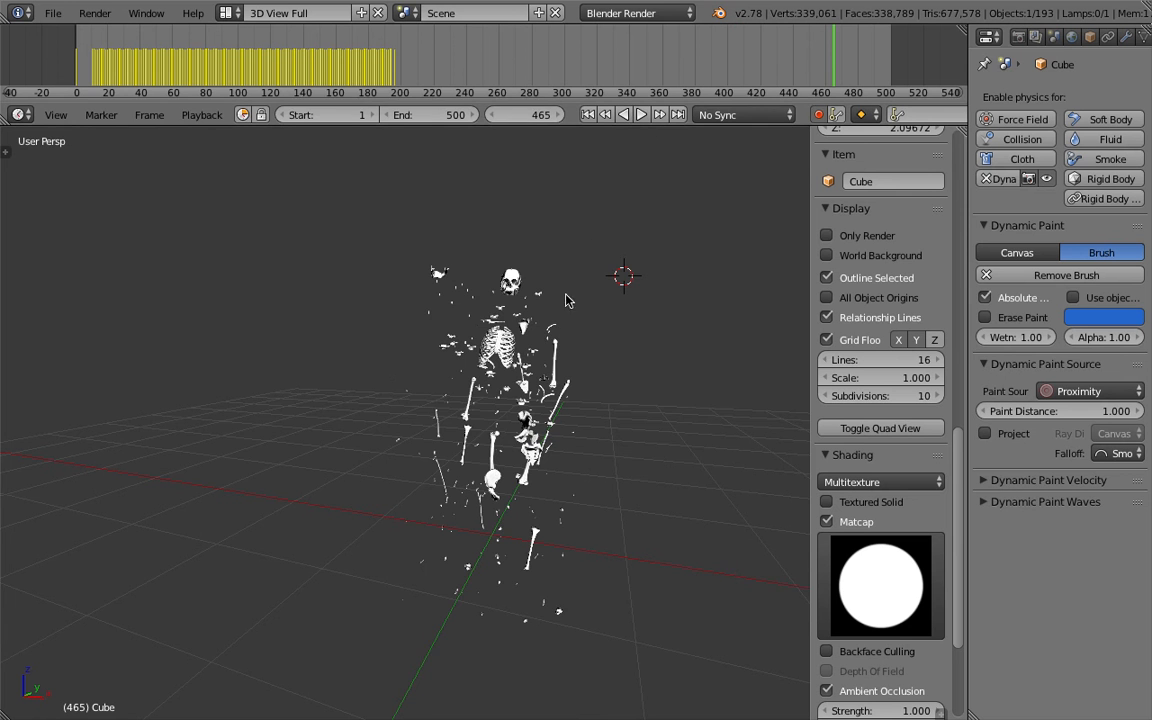
pyautogui.moveTo(535, 217); pyautogui.dragTo(694, 140, button='middle')
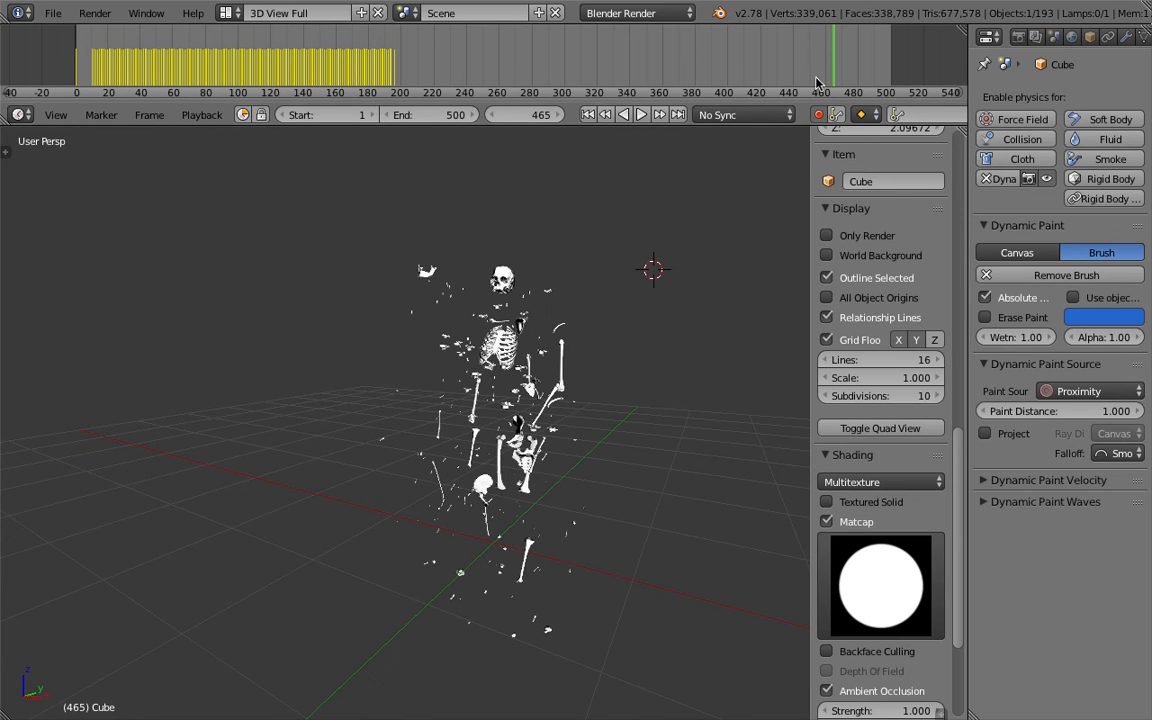
pyautogui.click(587, 116)
pyautogui.moveTo(520, 440); pyautogui.dragTo(474, 359, button='middle')
pyautogui.scroll(2, 474, 362)
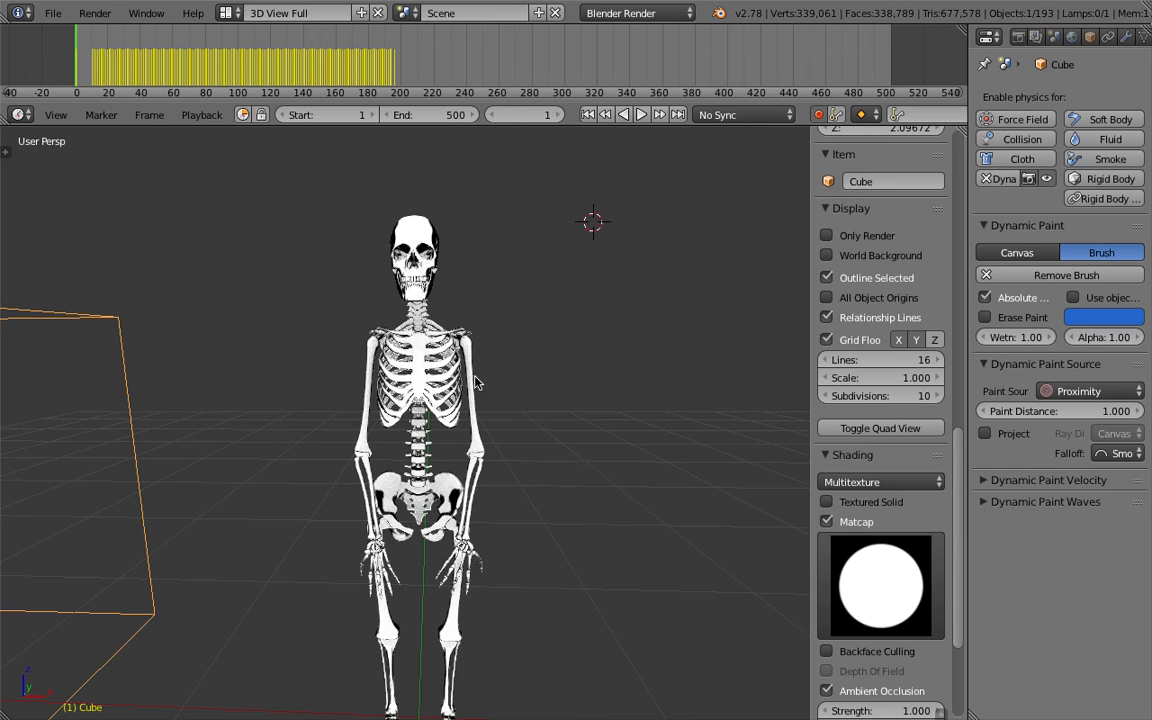
# Step: Isolate layer 2 to examine the skeleton's point mesh, select that Dynamic Paint canvas, and show it together with the skeleton and Cube
pyautogui.scroll(-4, 561, 422)
pyautogui.moveTo(620, 380); pyautogui.dragTo(442, 410, button='middle')
pyautogui.press('2')
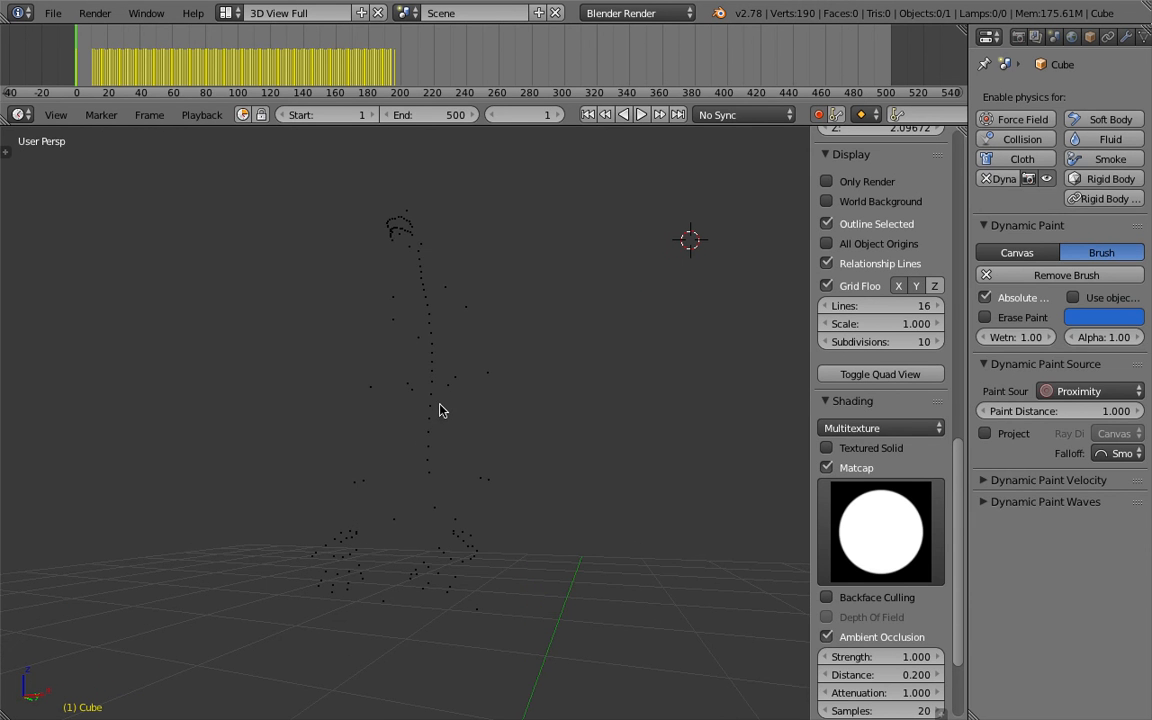
pyautogui.rightClick(439, 400)
pyautogui.moveTo(442, 337); pyautogui.dragTo(405, 567, button='middle')
pyautogui.moveTo(445, 494); pyautogui.dragTo(422, 505, button='middle')
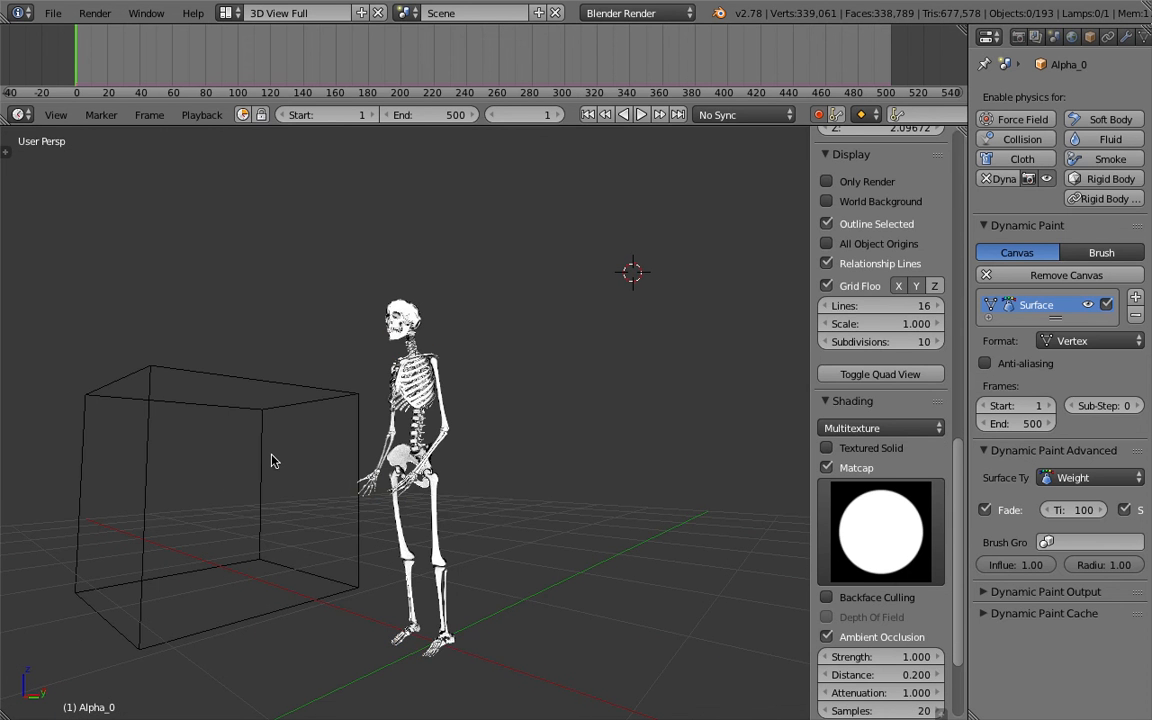
pyautogui.moveTo(270, 463); pyautogui.dragTo(309, 406, button='middle')
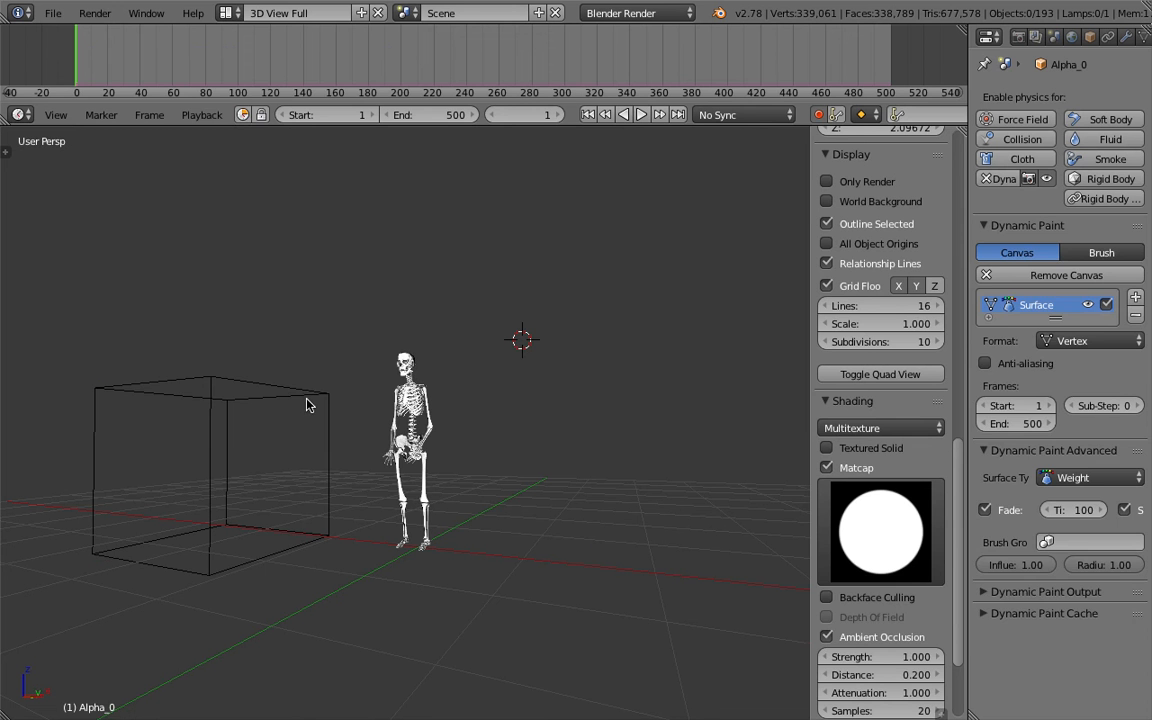
# Step: Select the Cube, move it up to the skeleton to scatter the bones, and place it well away from them
pyautogui.rightClick(307, 404)
pyautogui.press('g')
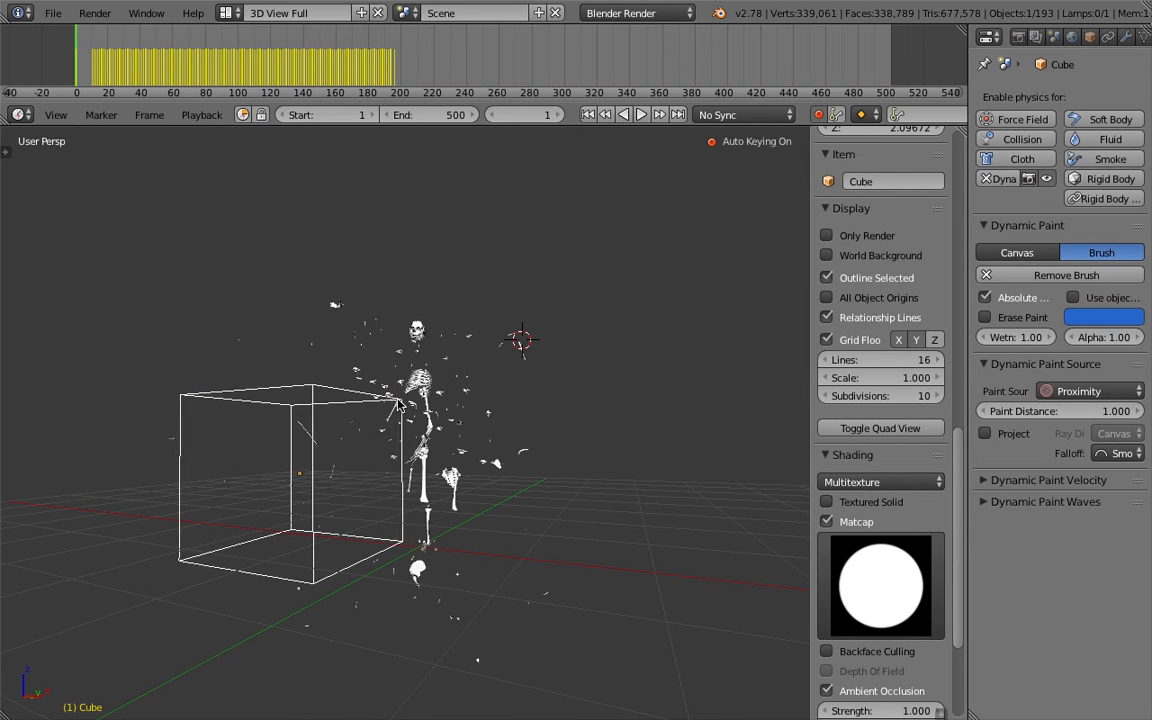
pyautogui.click(398, 402)
pyautogui.press('g')
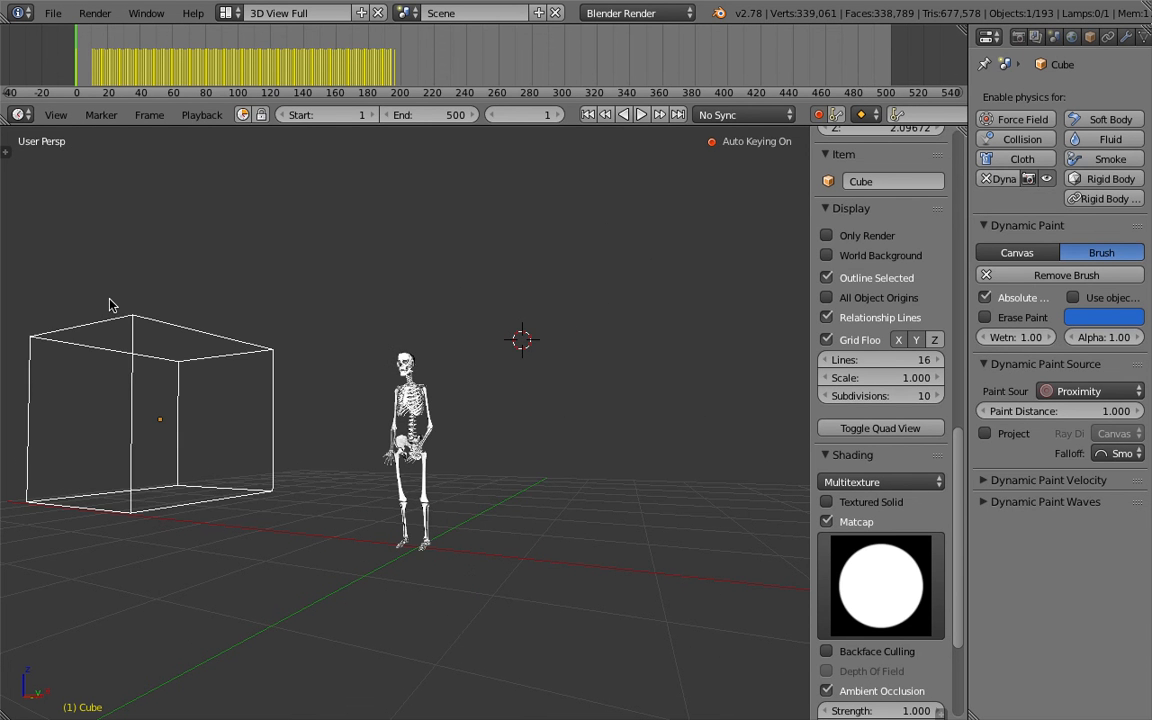
pyautogui.click(305, 253)
# Step: Move the Cube through the skeleton again and leave it beside the scattered bones
pyautogui.moveTo(323, 307); pyautogui.dragTo(352, 360, button='middle')
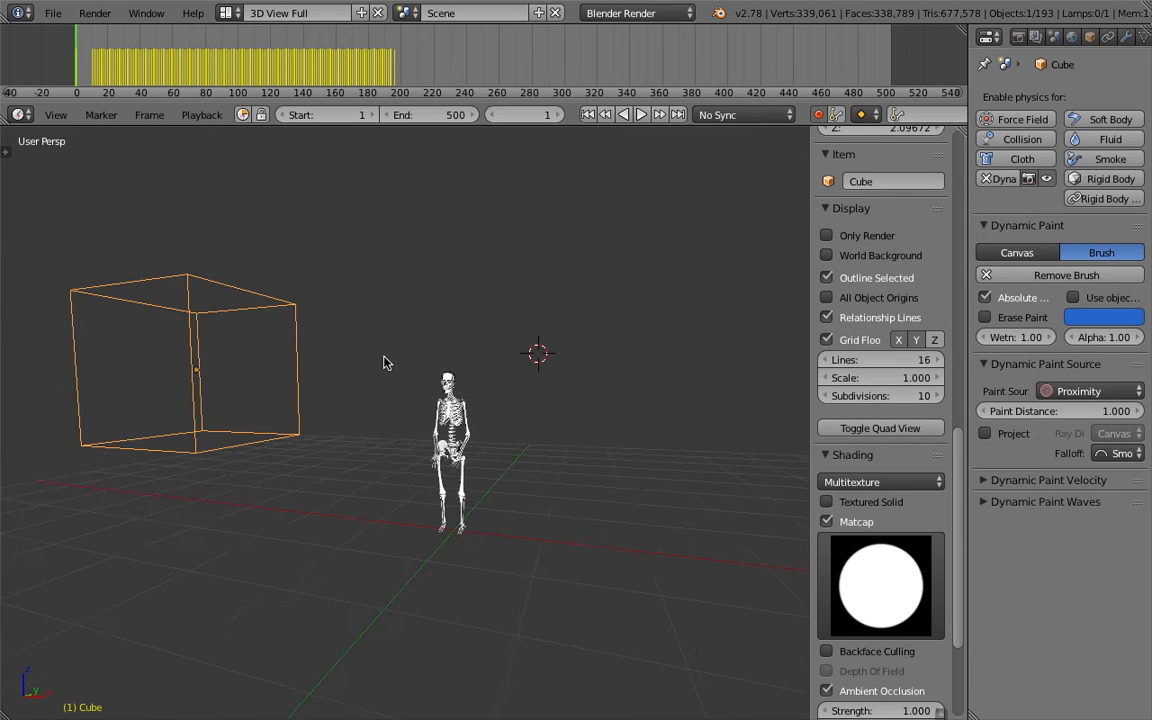
pyautogui.scroll(2, 384, 362)
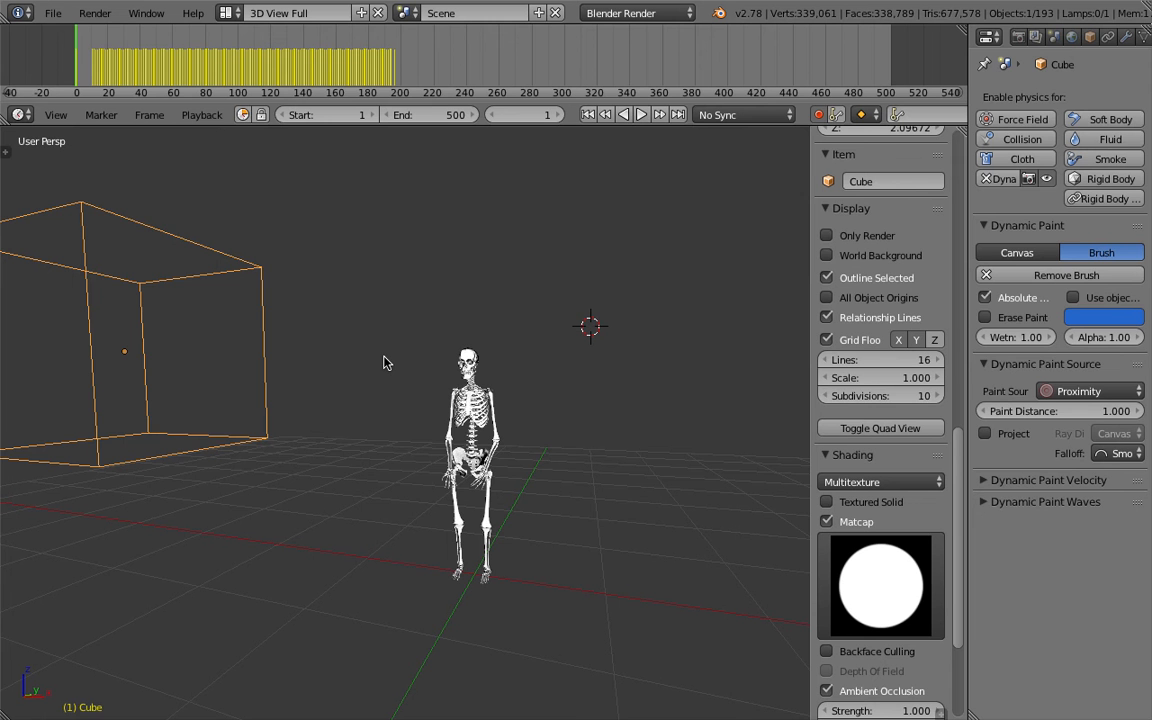
pyautogui.scroll(1, 268, 344)
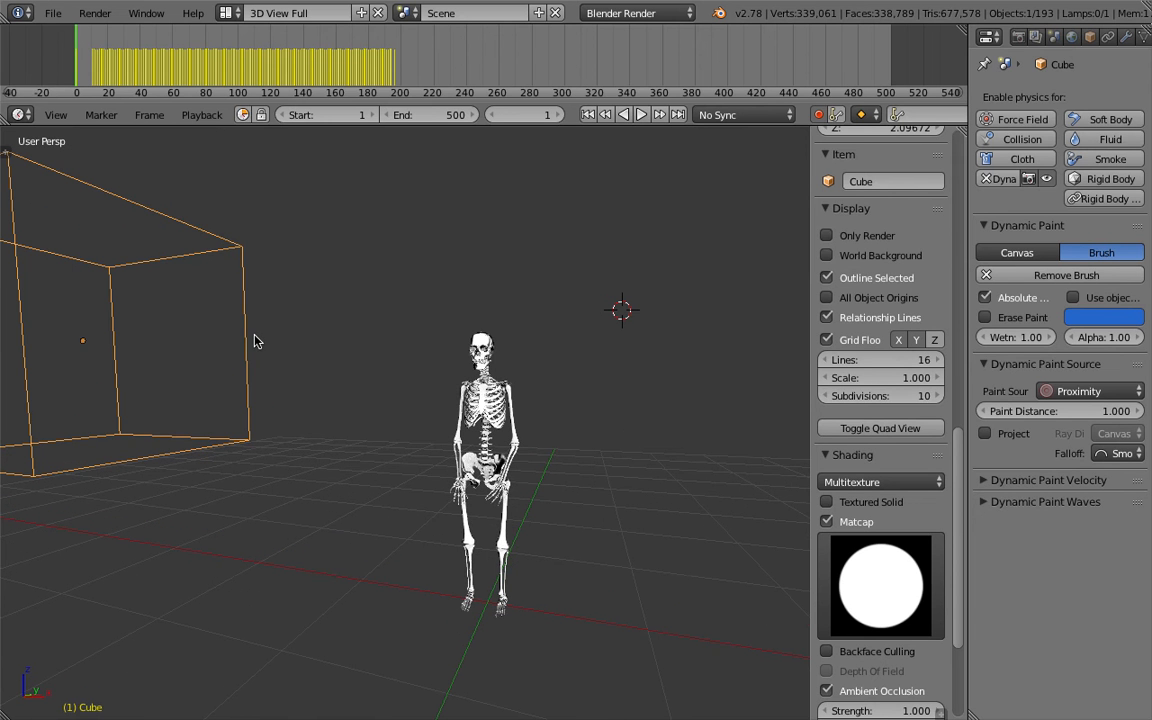
pyautogui.press('g')
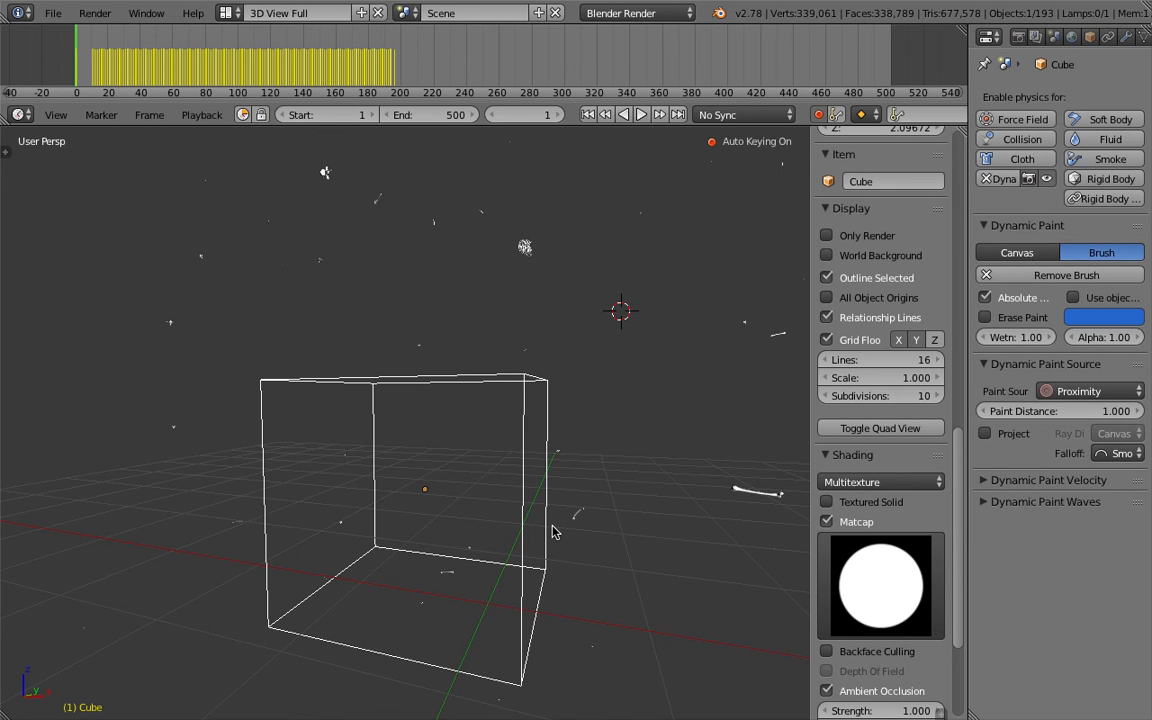
pyautogui.click(410, 419)
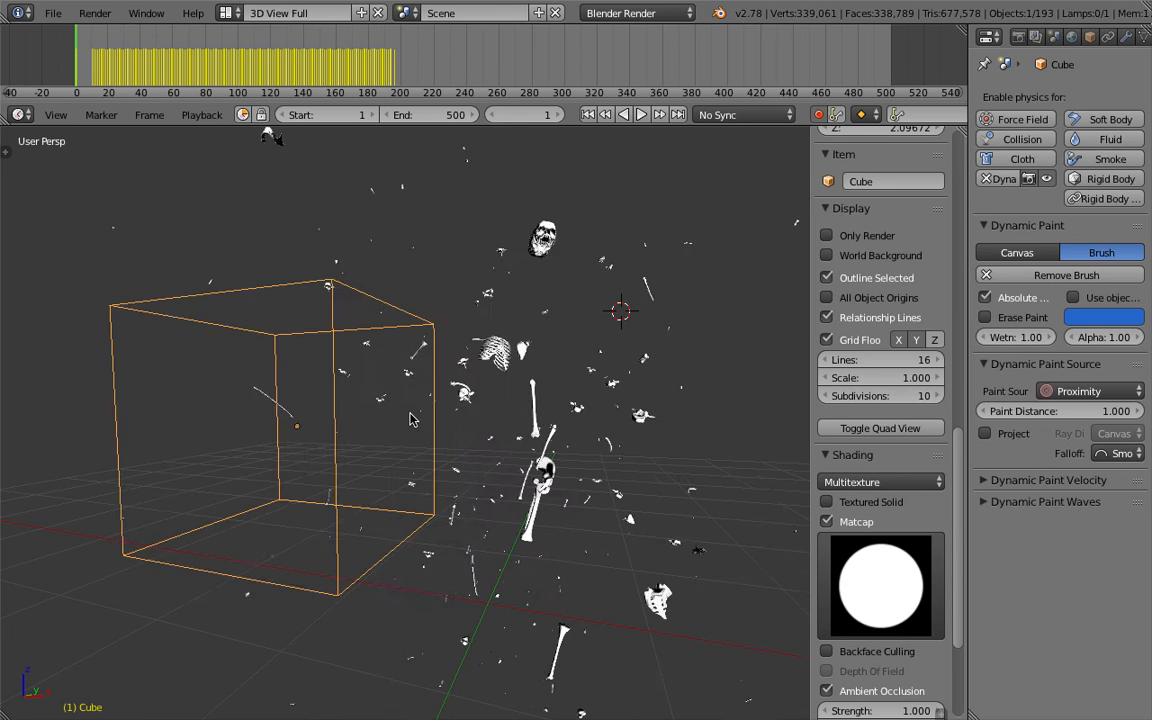
pyautogui.scroll(-2, 410, 419)
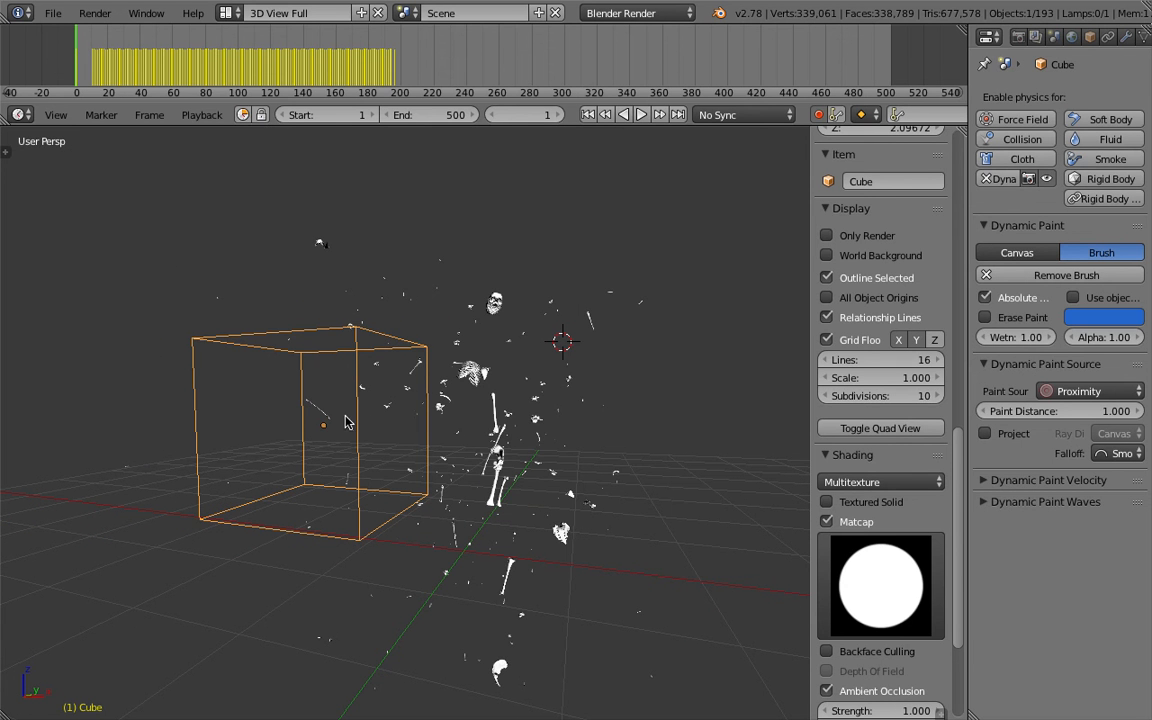
# Step: Move the Cube clear of the skeleton and scale it down to a much smaller box
pyautogui.press('g')
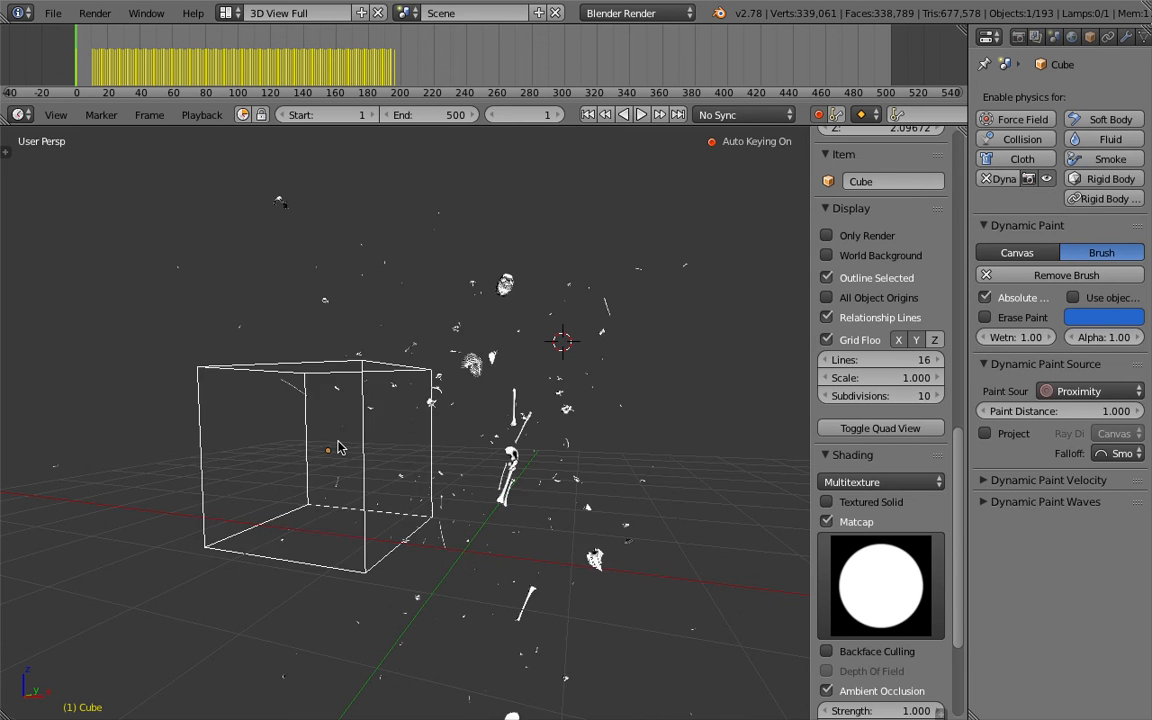
pyautogui.click(229, 380)
pyautogui.press('s')
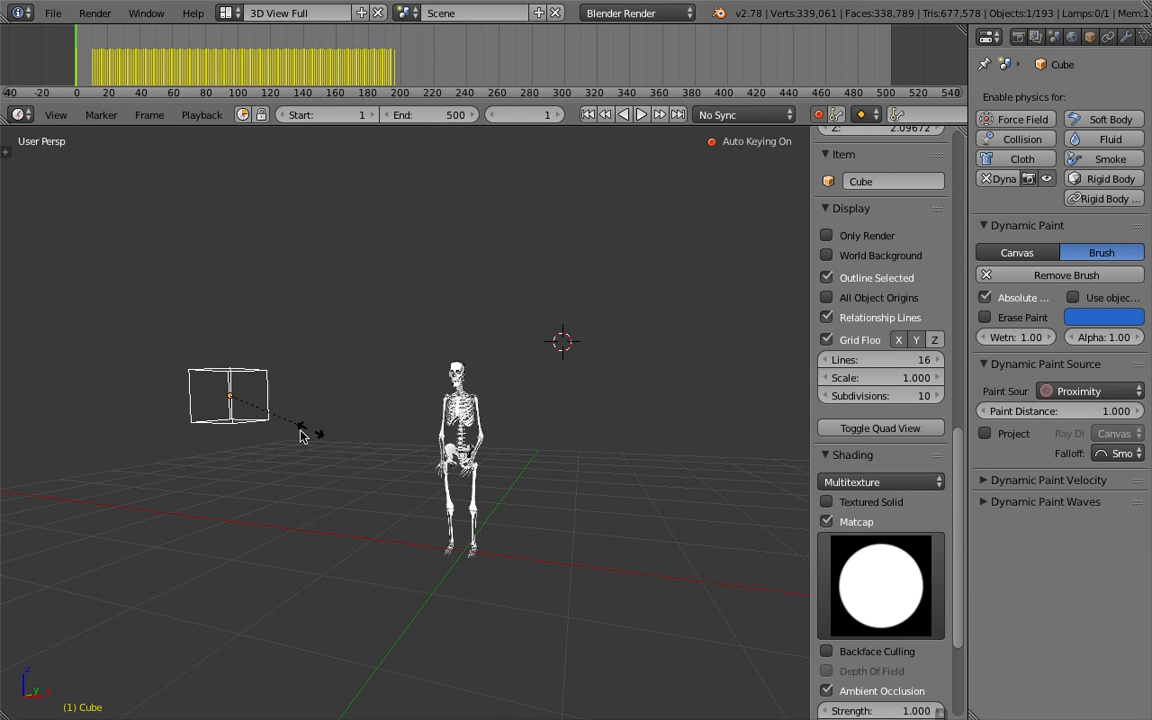
pyautogui.click(291, 432)
# Step: Move the small Cube through the skeleton, place a duplicate around its upper body, and move the original down to the feet
pyautogui.press('g')
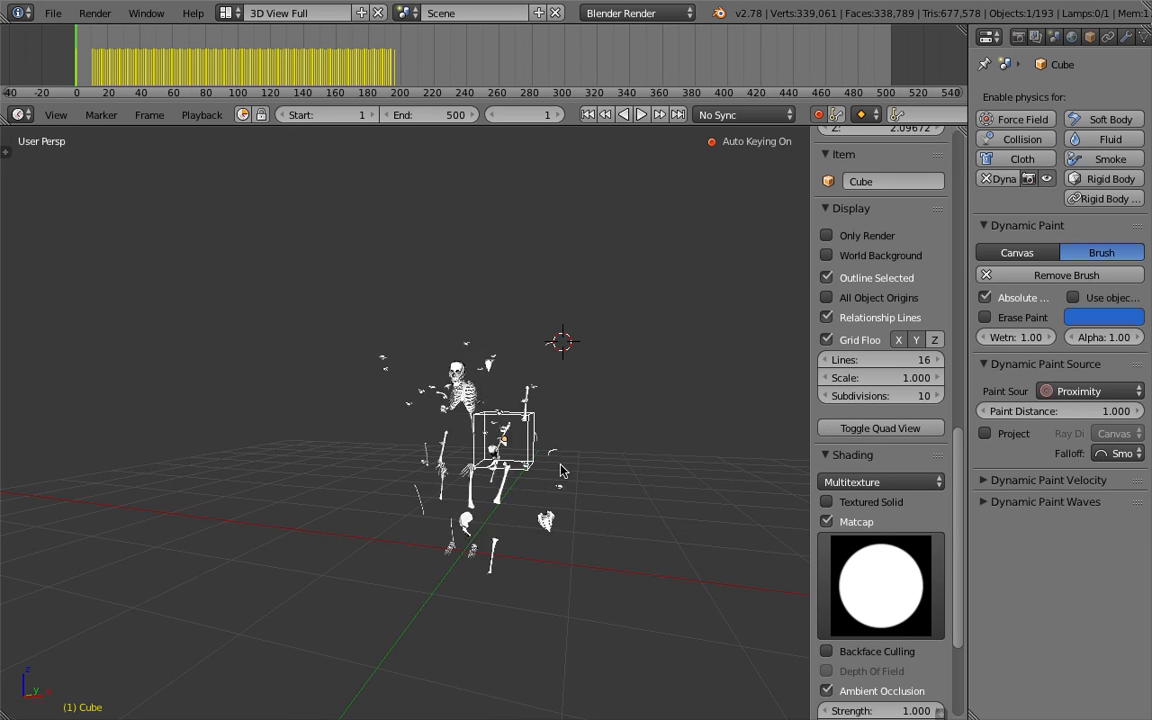
pyautogui.click(610, 492)
pyautogui.hotkey('shift', 'd')
pyautogui.click(493, 382)
pyautogui.rightClick(585, 435)
pyautogui.press('g')
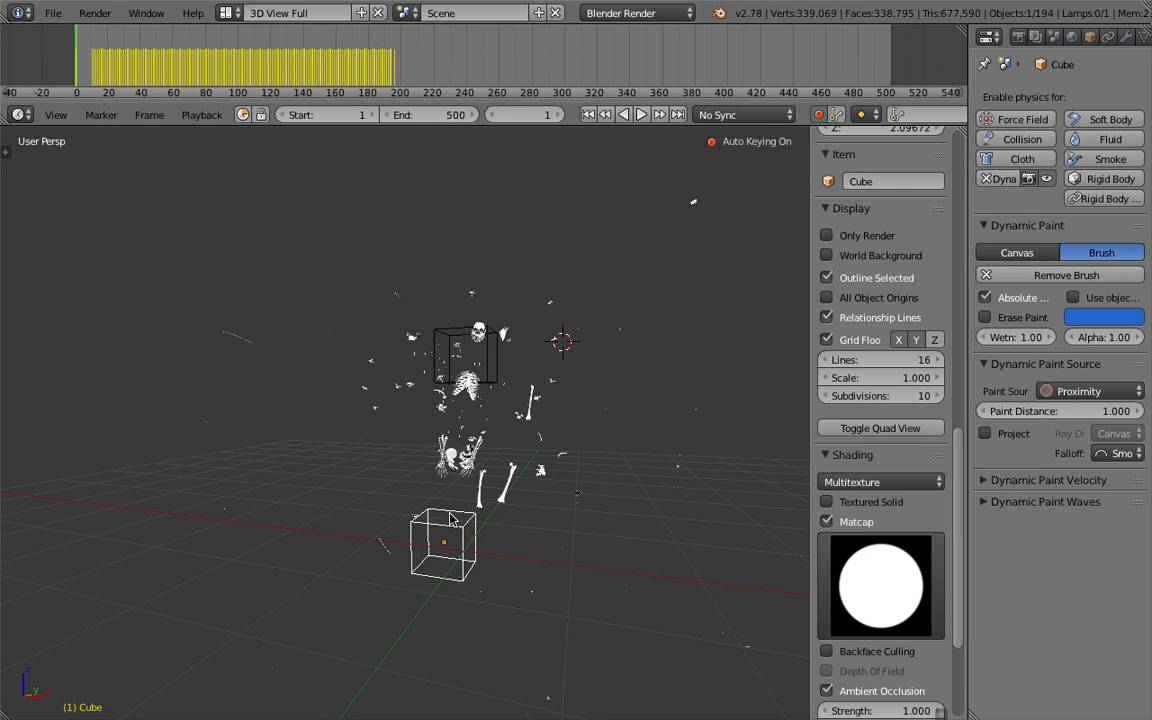
pyautogui.click(437, 536)
# Step: Duplicate the small Cube twice more, placing one copy beside the skeleton's hips and the other at its waist
pyautogui.hotkey('shift', 'd')
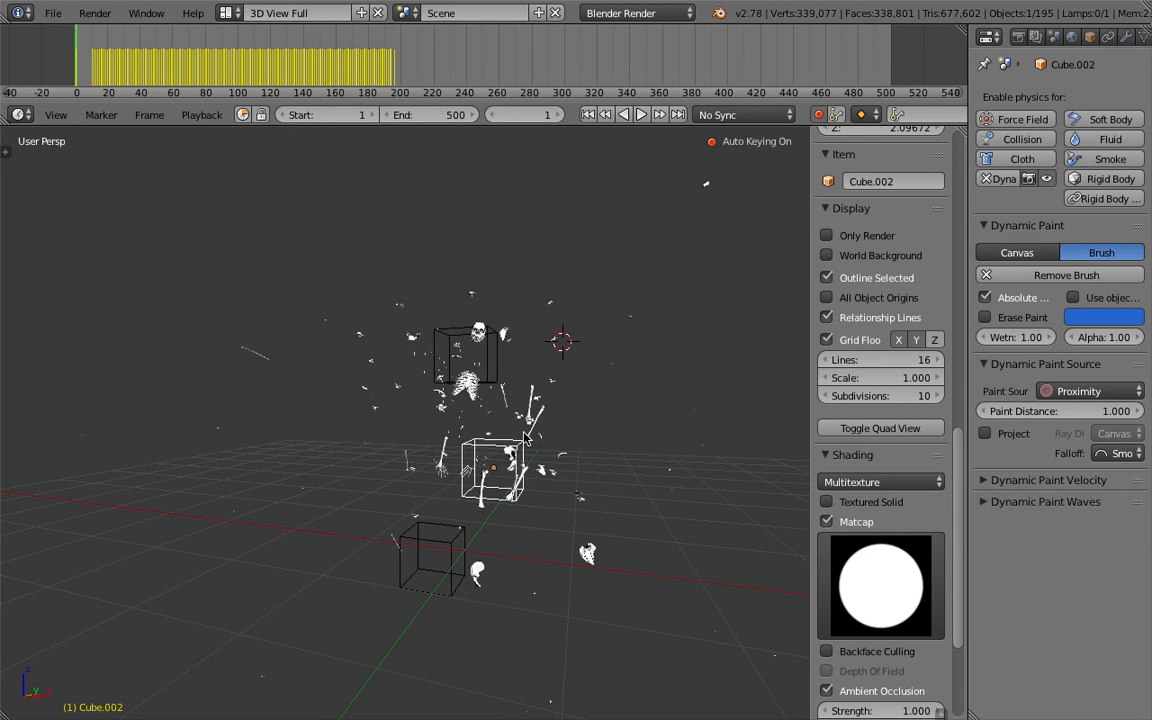
pyautogui.click(522, 440)
pyautogui.hotkey('shift', 'd')
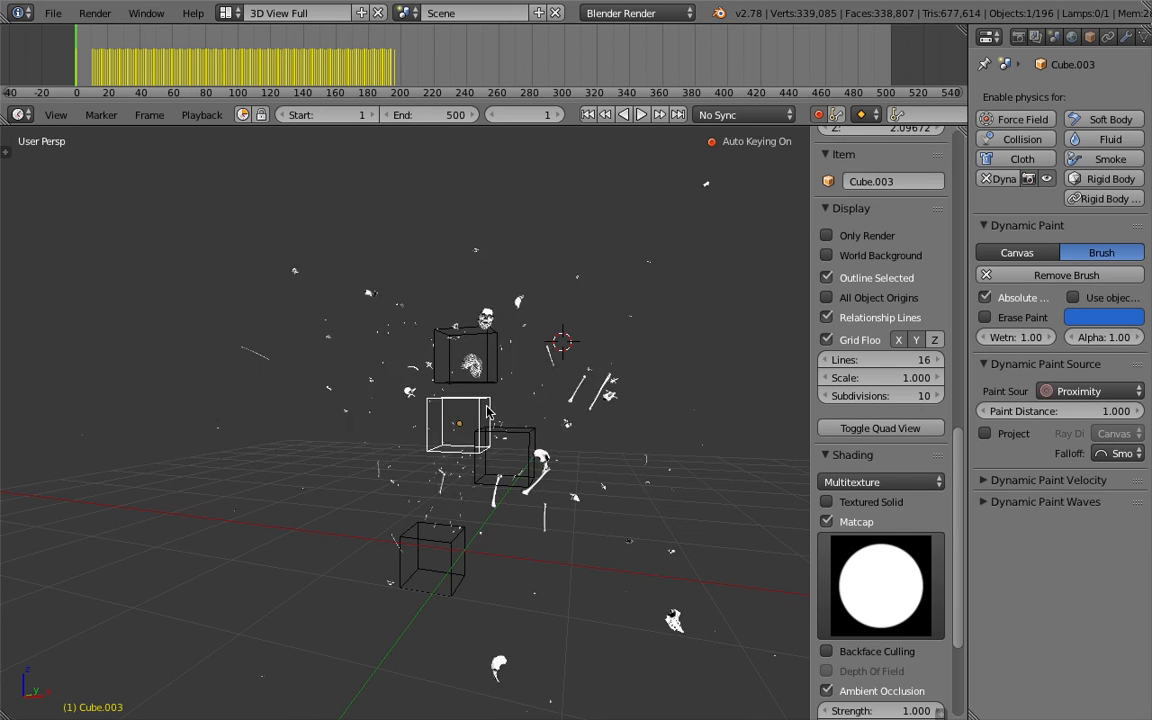
pyautogui.click(487, 410)
# Step: Rescale the newest Cube copy at the waist and move it clear of the skeleton on the left
pyautogui.press('s')
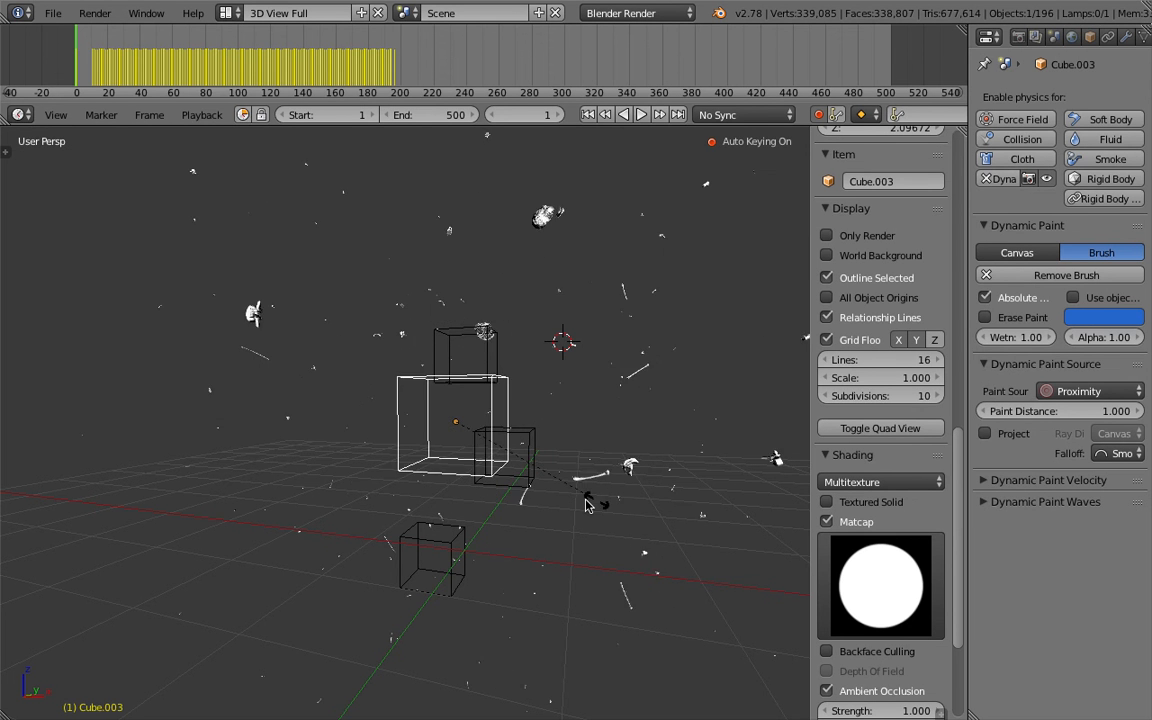
pyautogui.click(498, 468)
pyautogui.press('g')
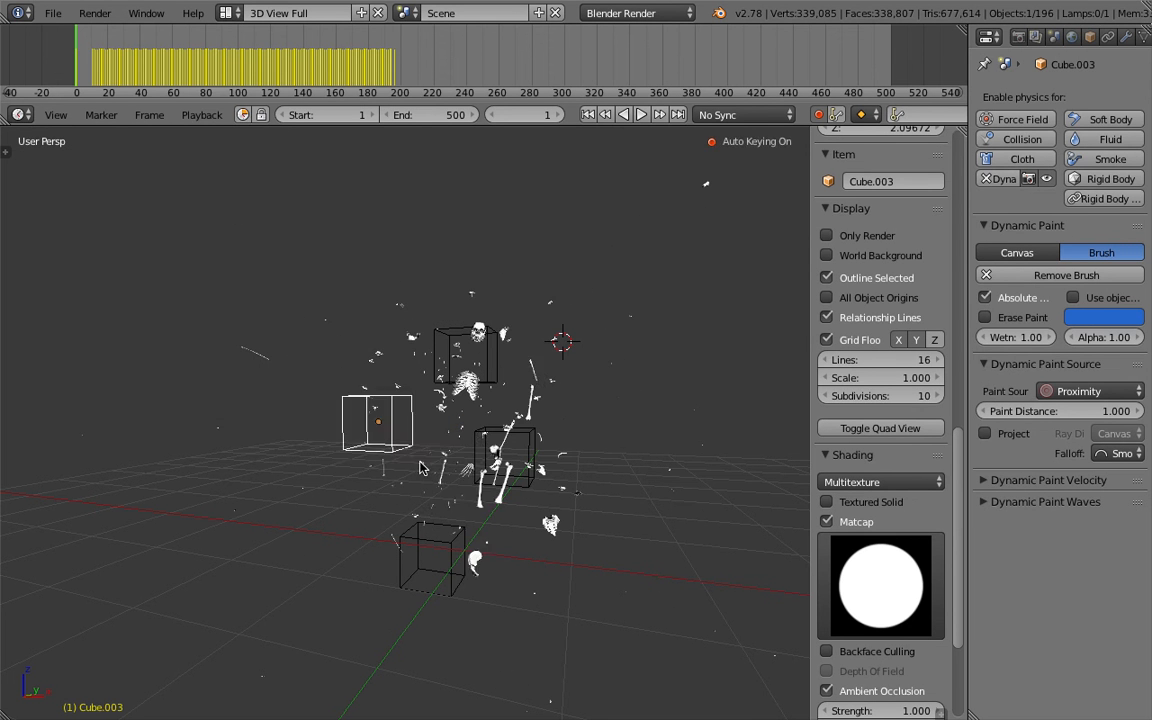
pyautogui.click(367, 475)
# Step: Move the copy beside the hips out to the skeleton's right and raise the upper-body copy clear above the skull
pyautogui.rightClick(525, 435)
pyautogui.press('g')
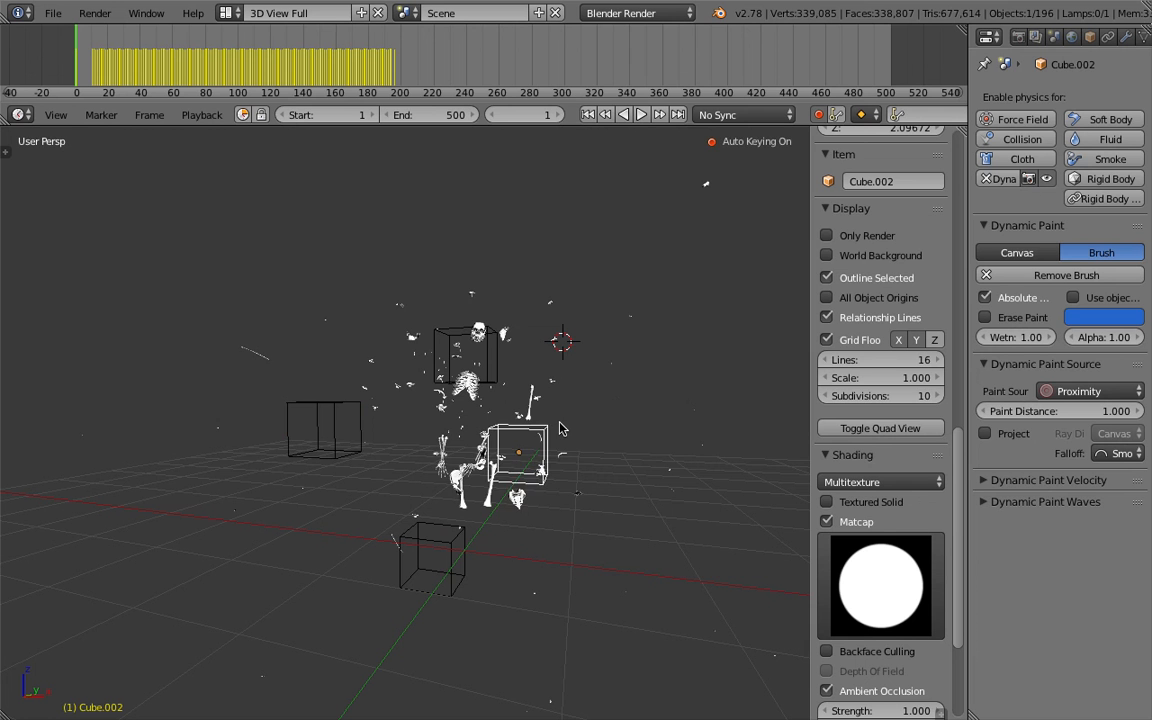
pyautogui.click(673, 394)
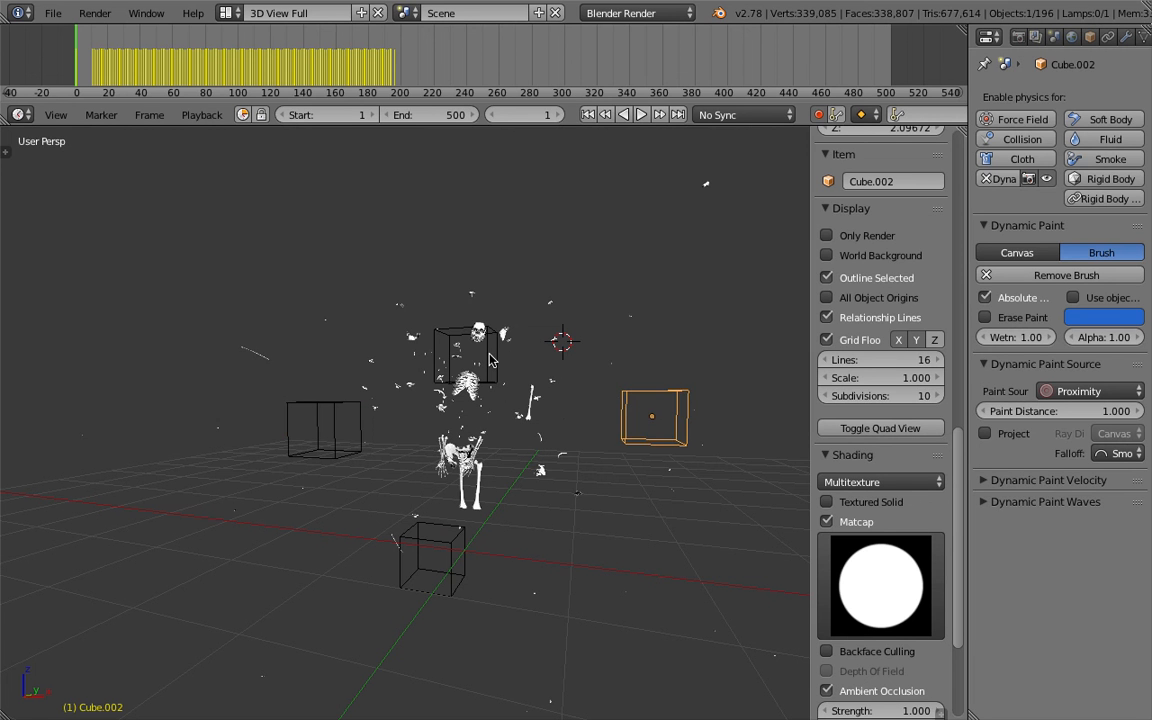
pyautogui.rightClick(490, 360)
pyautogui.press('g')
pyautogui.click(410, 262)
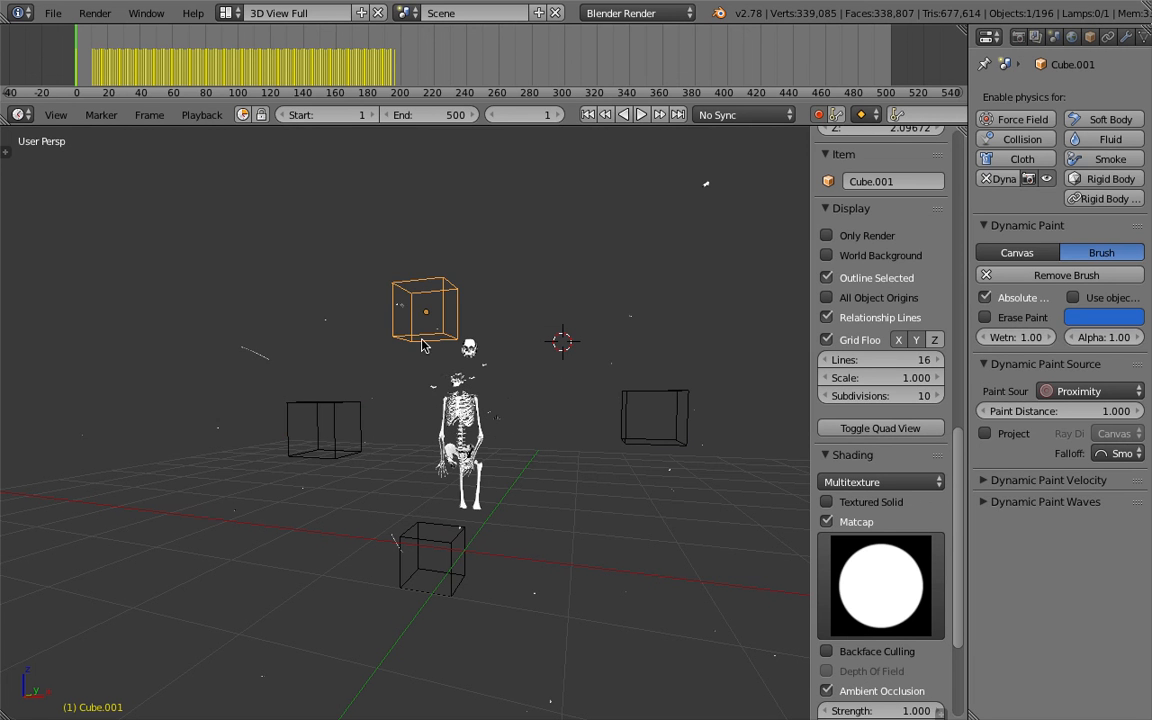
pyautogui.press('g')
pyautogui.click(452, 333)
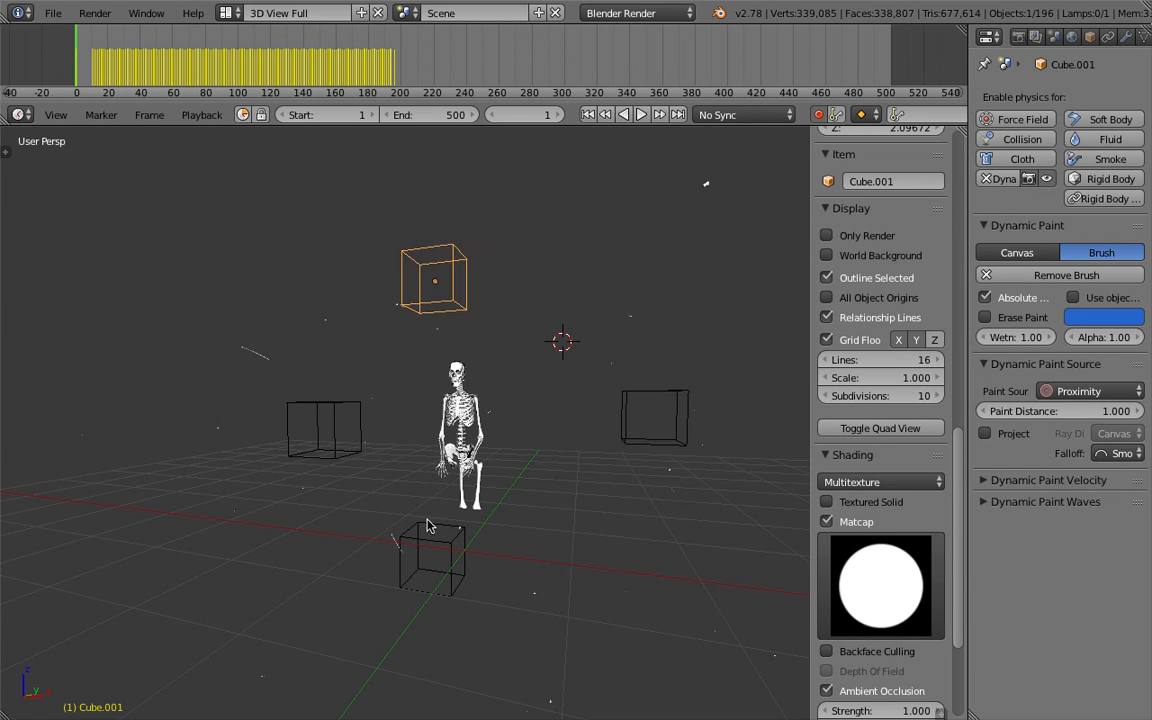
# Step: Move the original Cube away from the skeleton's feet so it no longer touches any bones
pyautogui.rightClick(427, 525)
pyautogui.press('g')
pyautogui.click(395, 547)
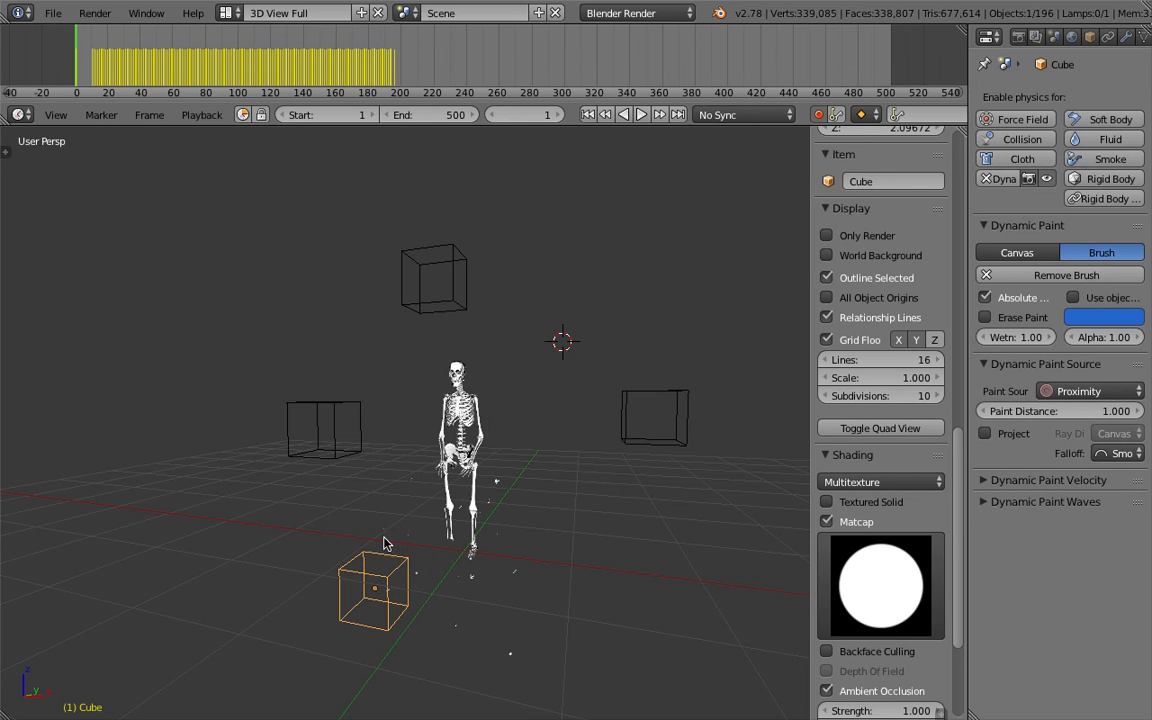
pyautogui.press('g')
pyautogui.click(424, 548)
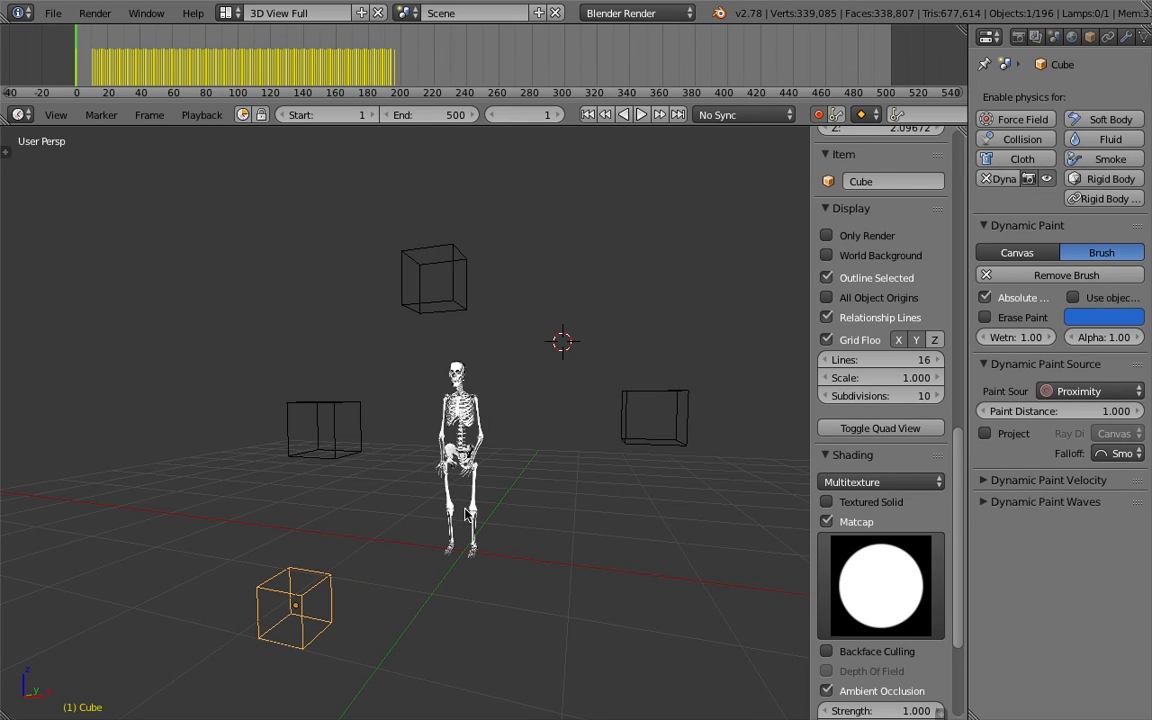
pyautogui.moveTo(491, 501); pyautogui.dragTo(491, 500, button='middle')
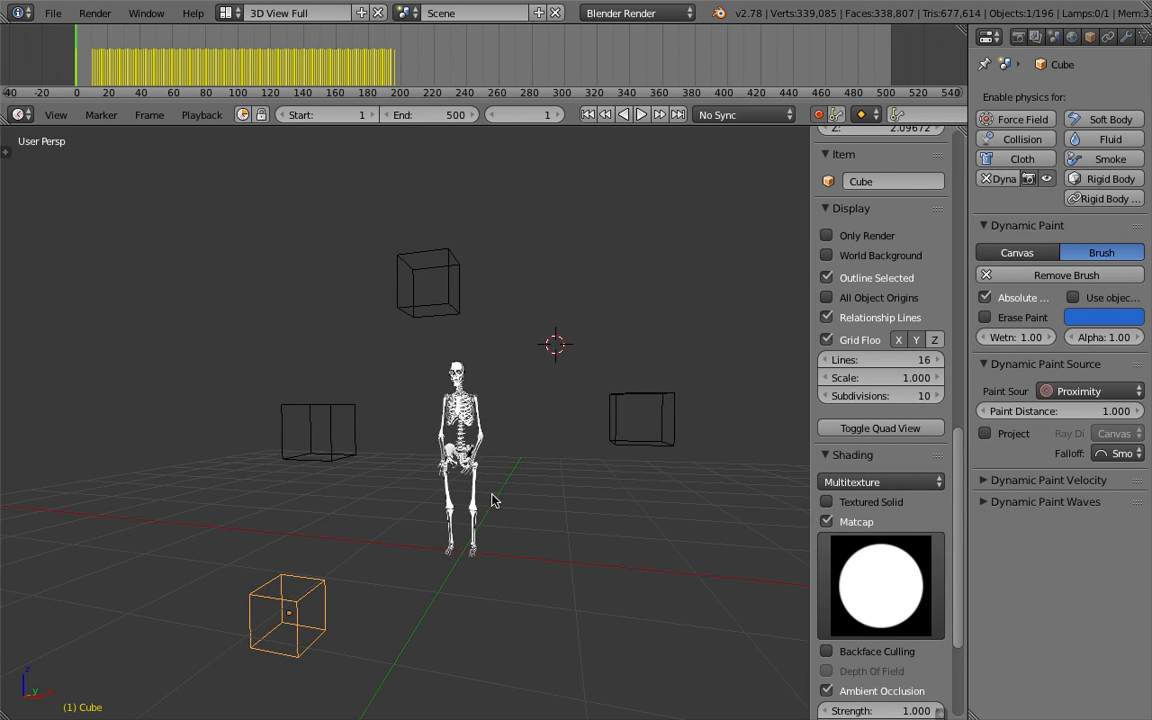
# Step: Select the brush cube beside the skeleton's left-hand side and sweep it across the waist and back out
pyautogui.rightClick(612, 416)
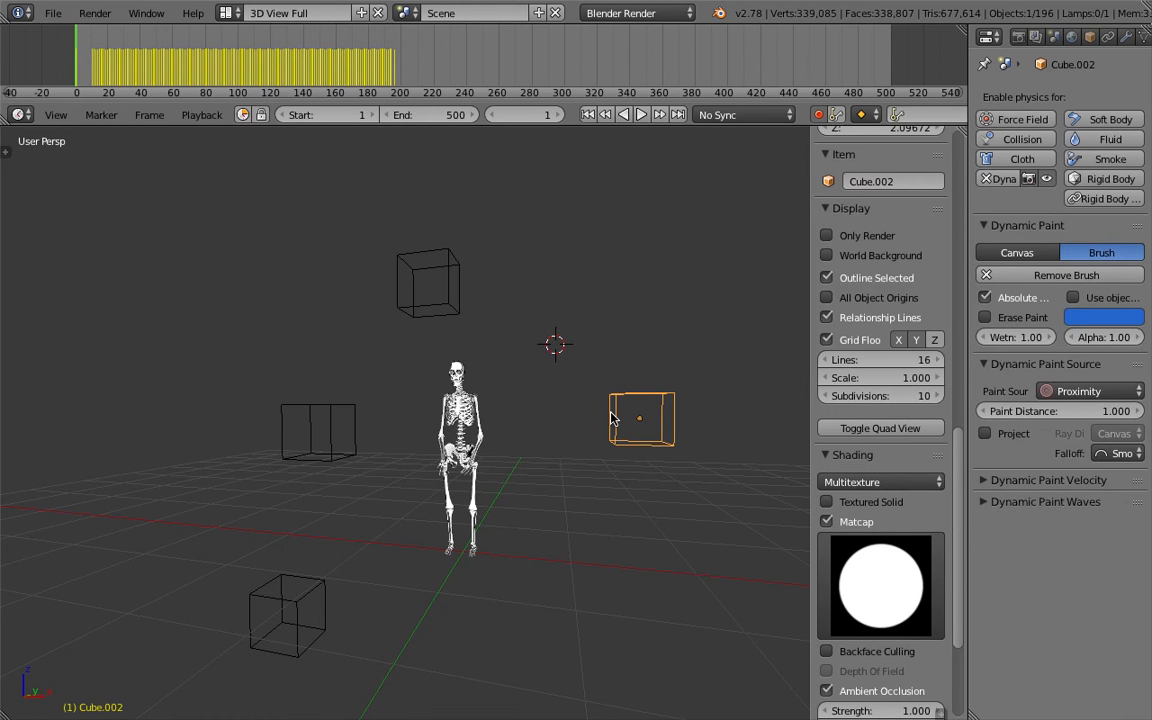
pyautogui.rightClick(315, 461)
pyautogui.press('g')
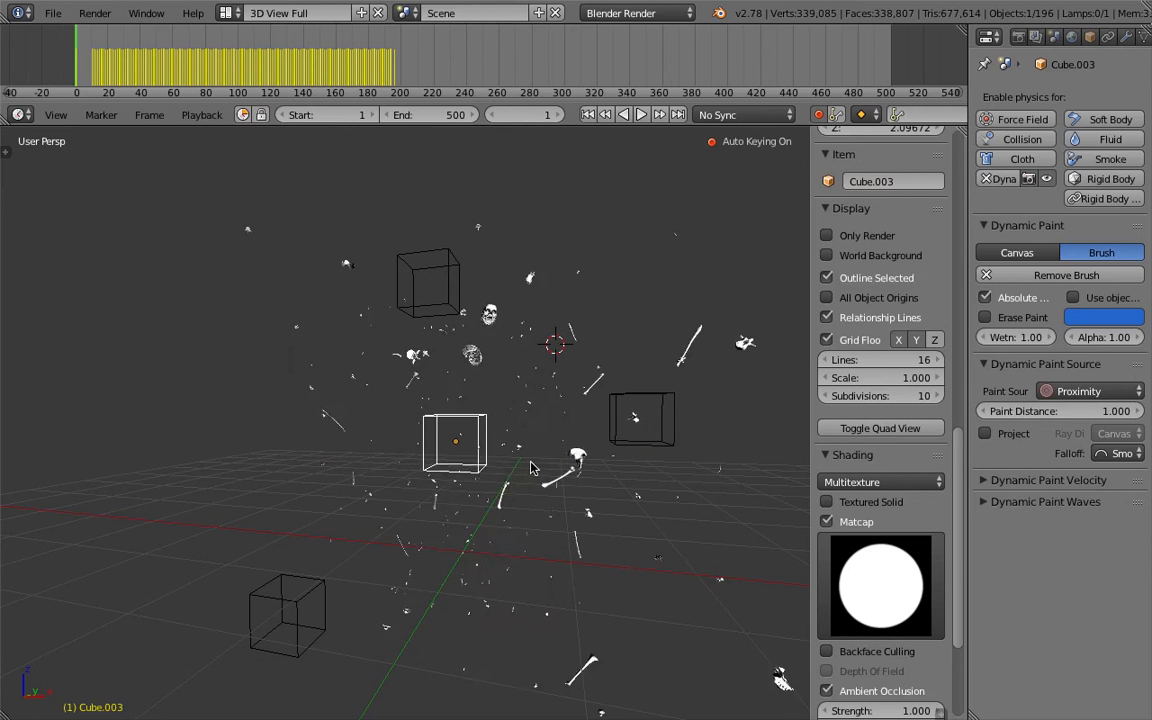
# Step: Enlarge the same brush cube and sweep it toward the skeleton's hips to scatter the bones
pyautogui.press('s')
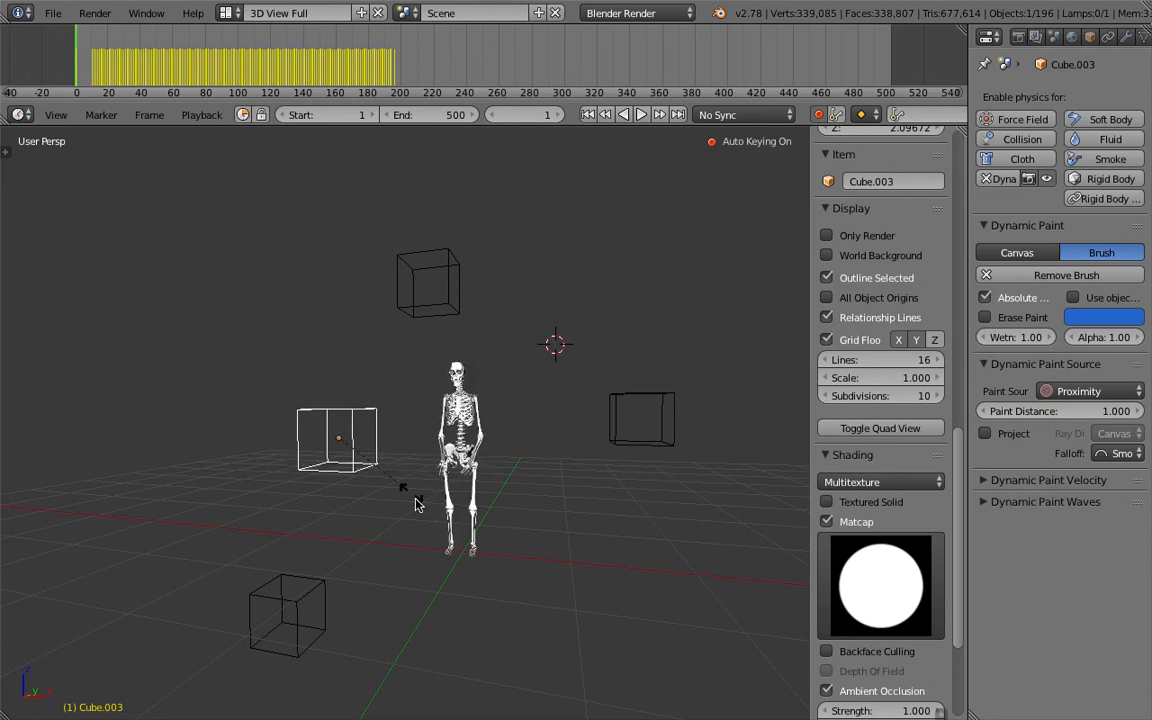
pyautogui.click(420, 505)
pyautogui.press('g')
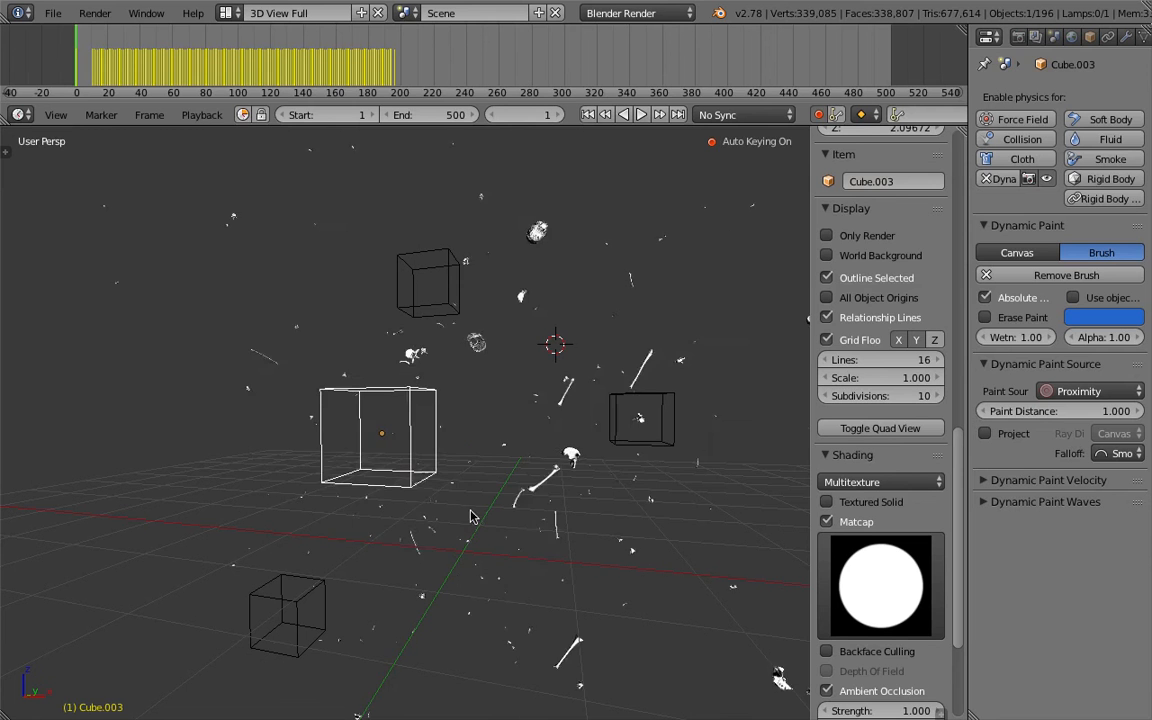
pyautogui.click(424, 515)
# Step: Shrink the brush cube, pass it by the skeleton's feet and head, and set it down clear of the bones
pyautogui.press('s')
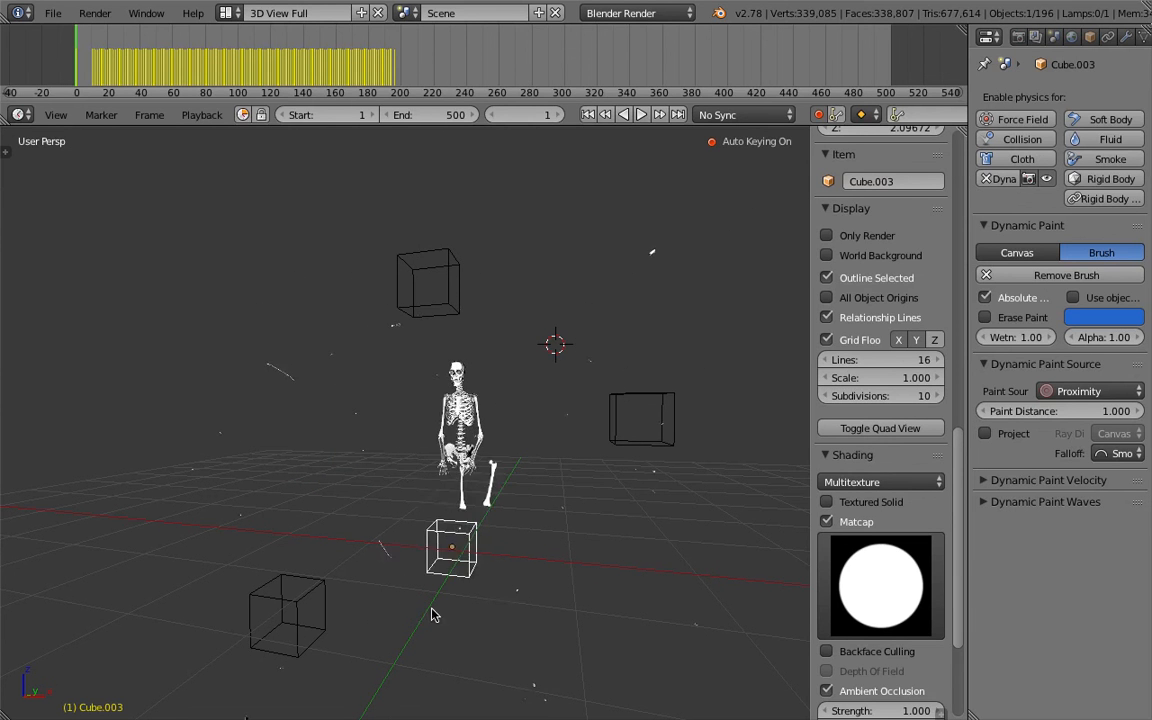
pyautogui.click(432, 566)
pyautogui.press('g')
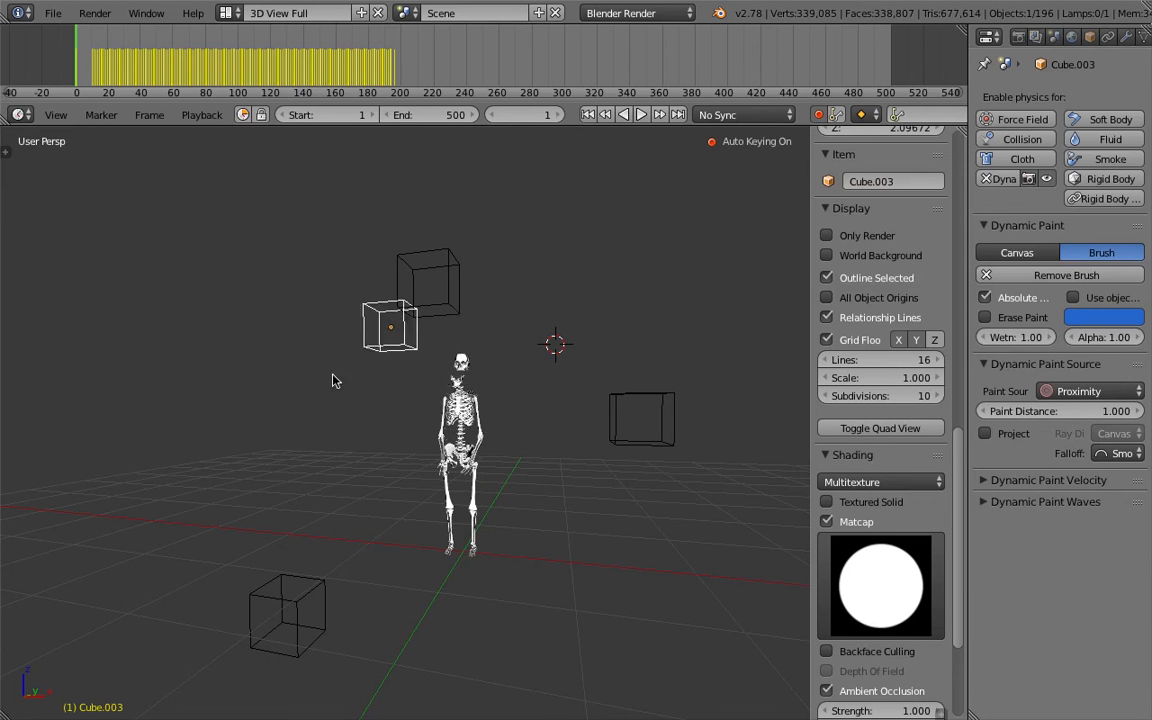
pyautogui.click(300, 428)
# Step: Sweep the selected brush cube across the skeleton's hips in a closer view and return it to the side
pyautogui.scroll(5, 419, 470)
pyautogui.scroll(-1, 419, 470)
pyautogui.scroll(-3, 480, 440)
pyautogui.moveTo(482, 440); pyautogui.dragTo(55, 476, button='middle')
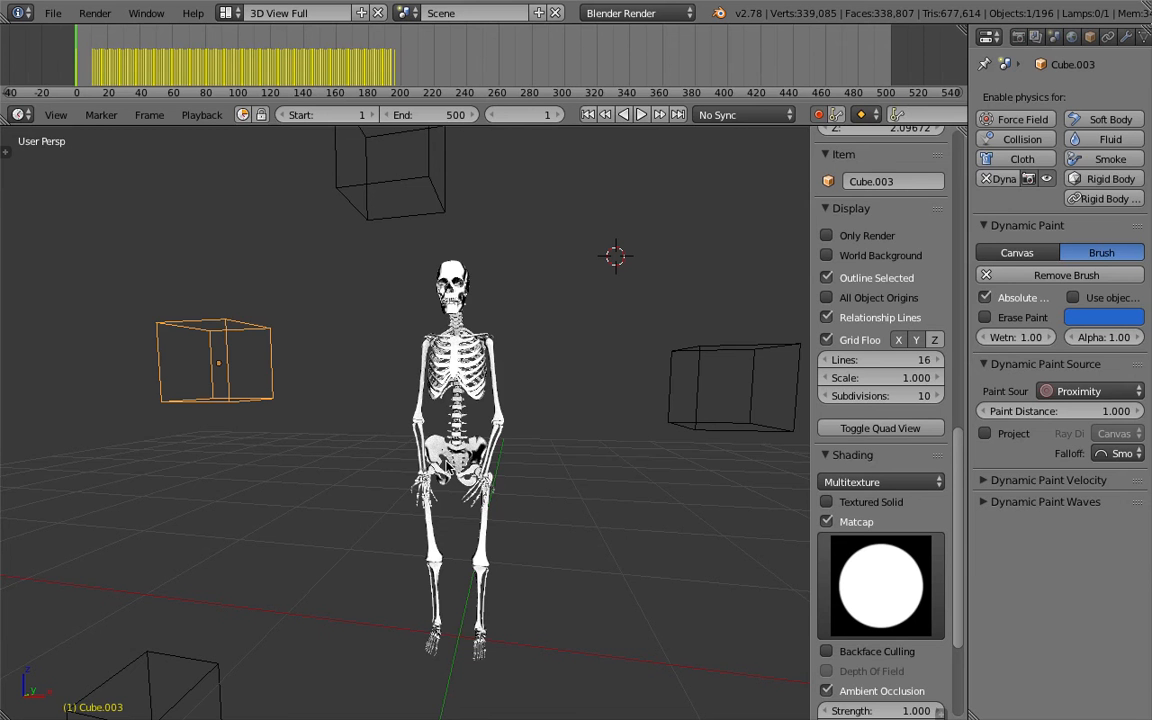
pyautogui.scroll(-2, 270, 405)
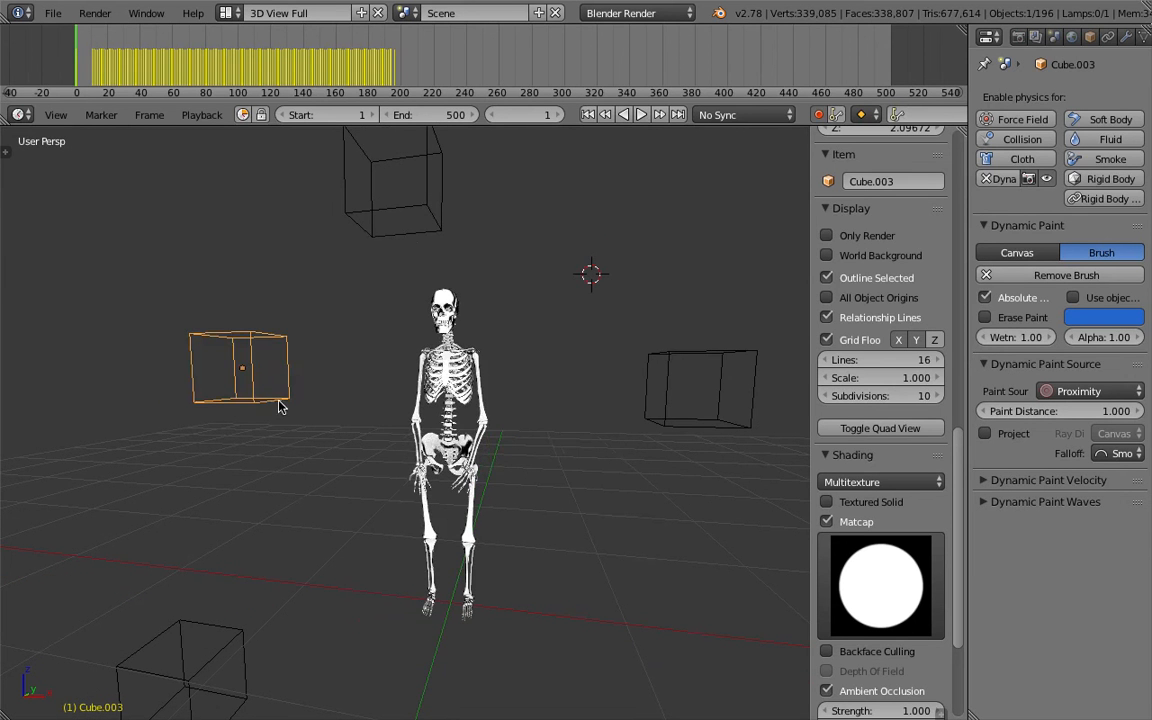
pyautogui.press('g')
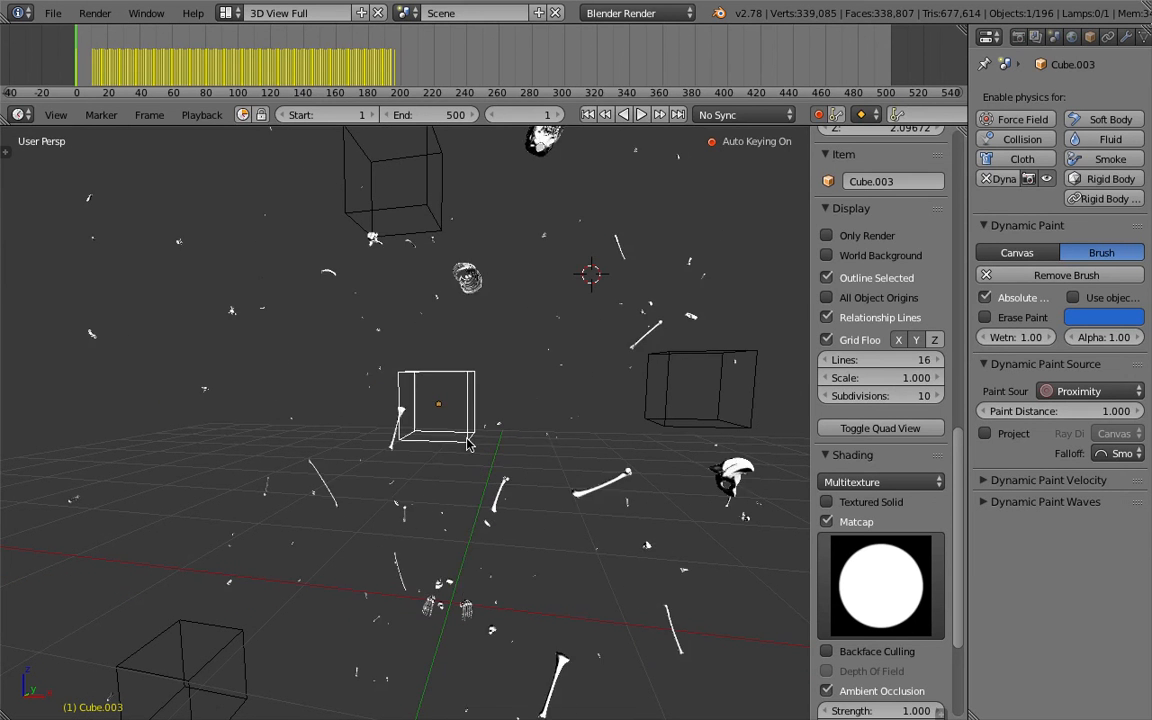
pyautogui.click(258, 409)
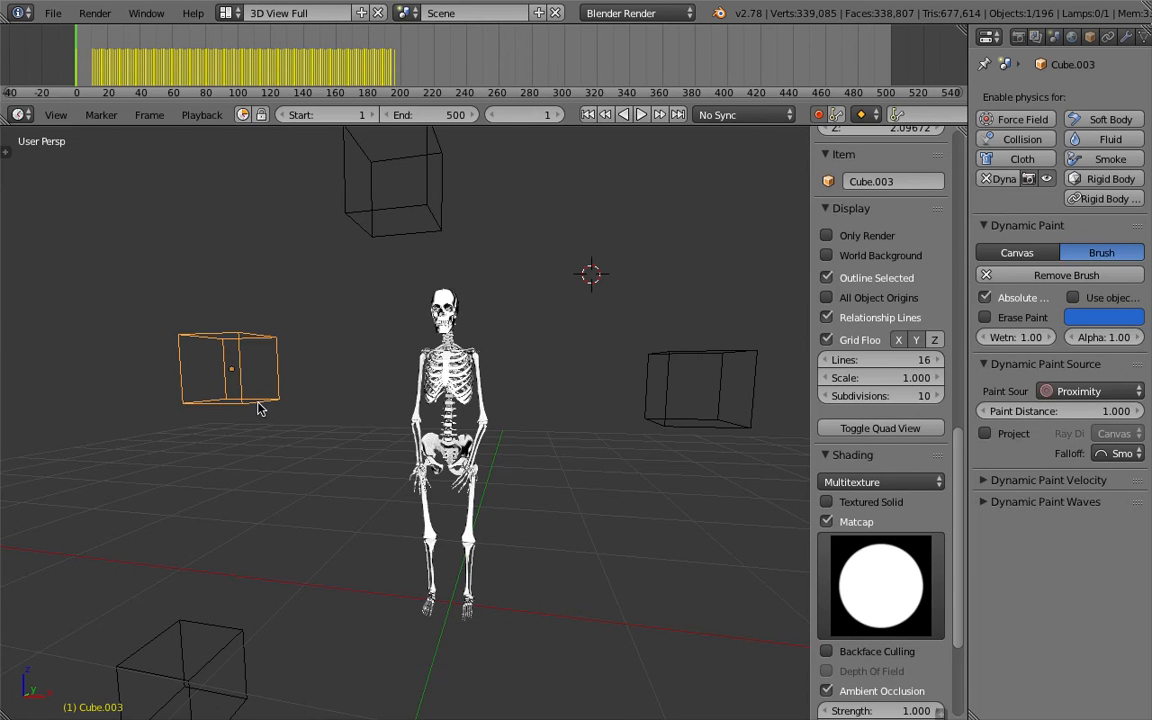
# Step: Pass the brush cube by the skeleton's lower legs, bring it up to the hips, and park it clear at the side
pyautogui.press('g')
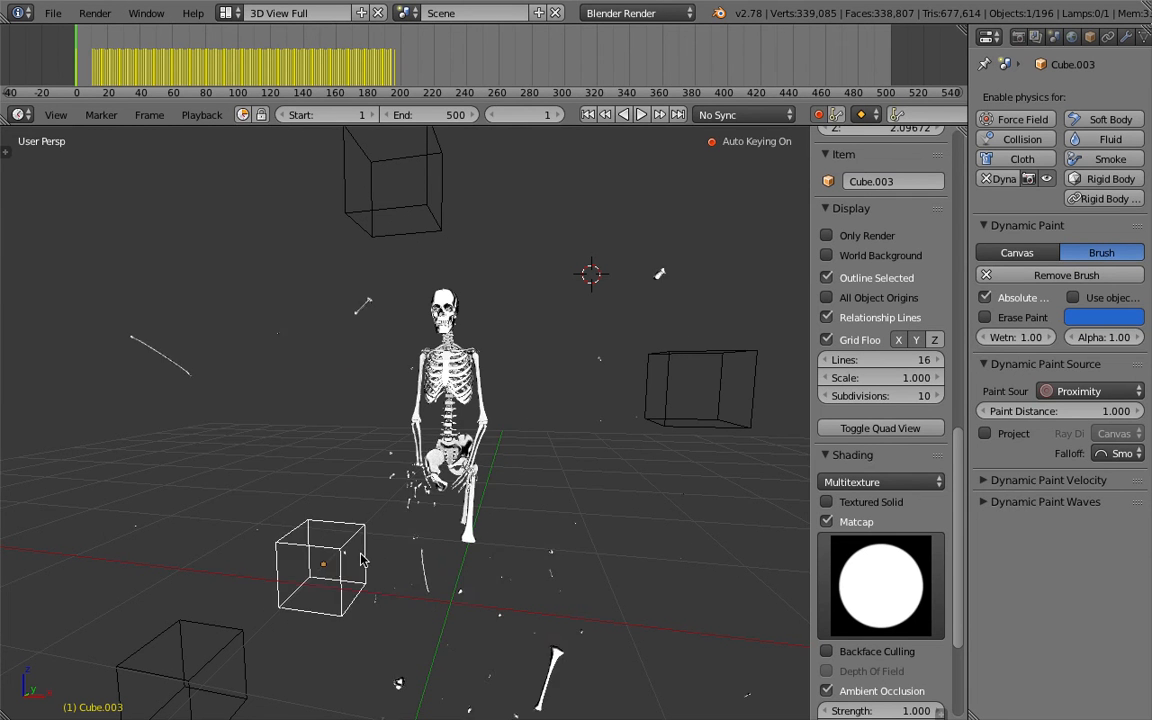
pyautogui.click(267, 430)
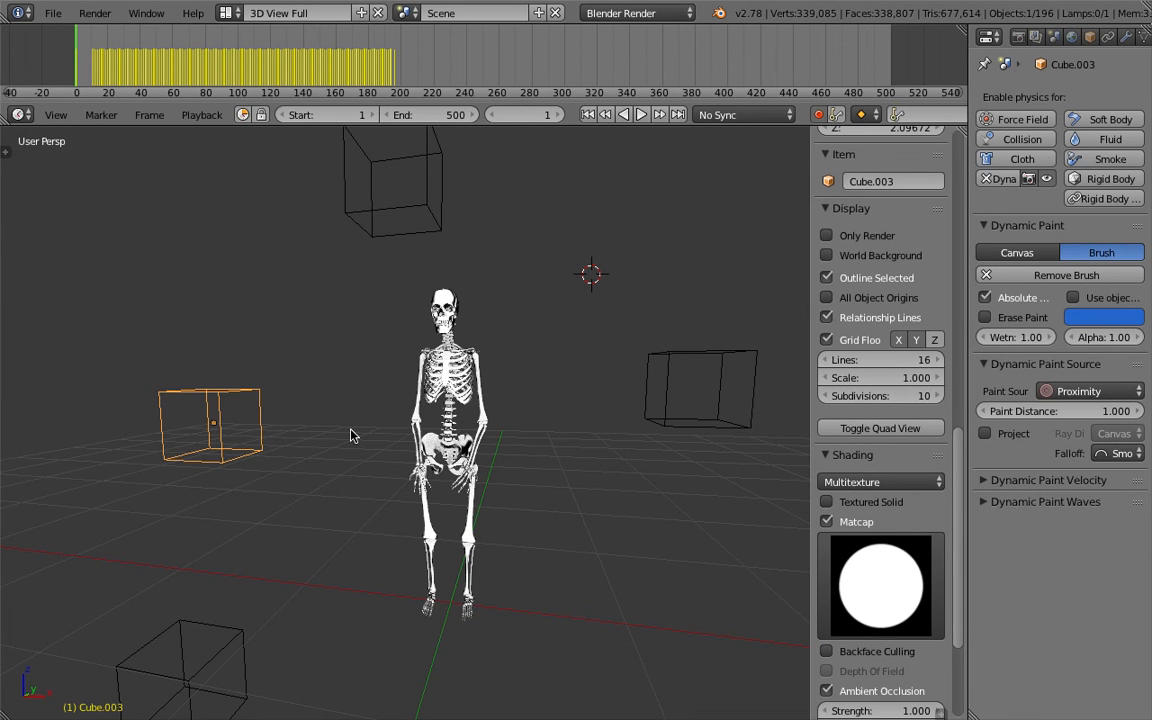
pyautogui.press('g')
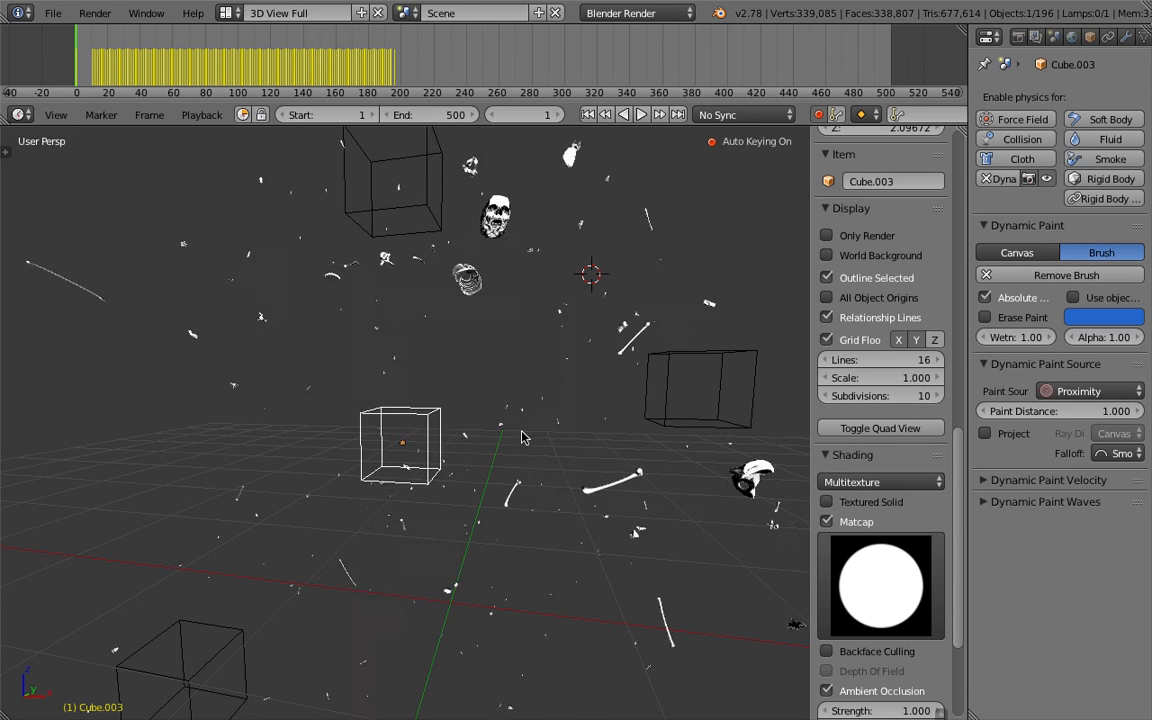
pyautogui.click(285, 472)
pyautogui.scroll(1, 322, 476)
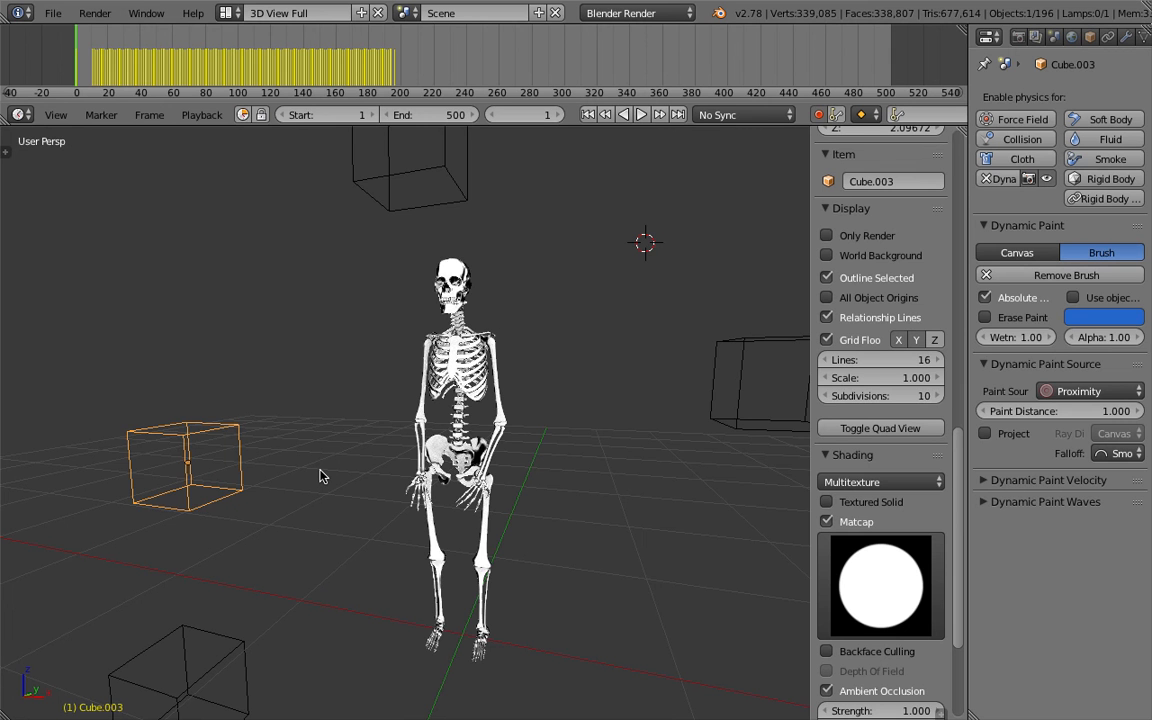